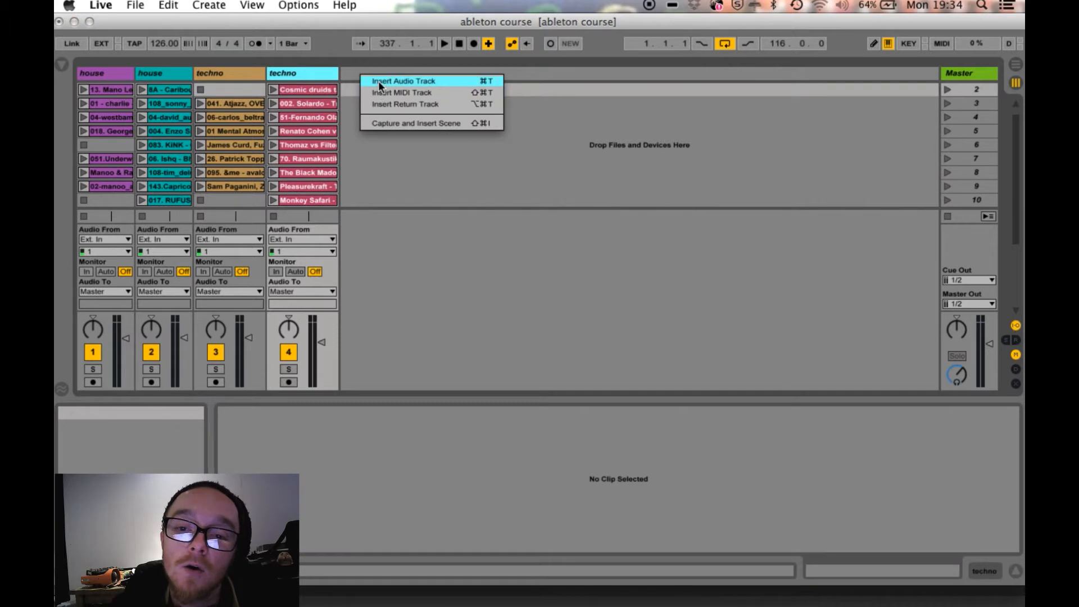
# - Insert a new audio track after the existing techno tracks, and undo the insertion
pyautogui.click(558, 180)
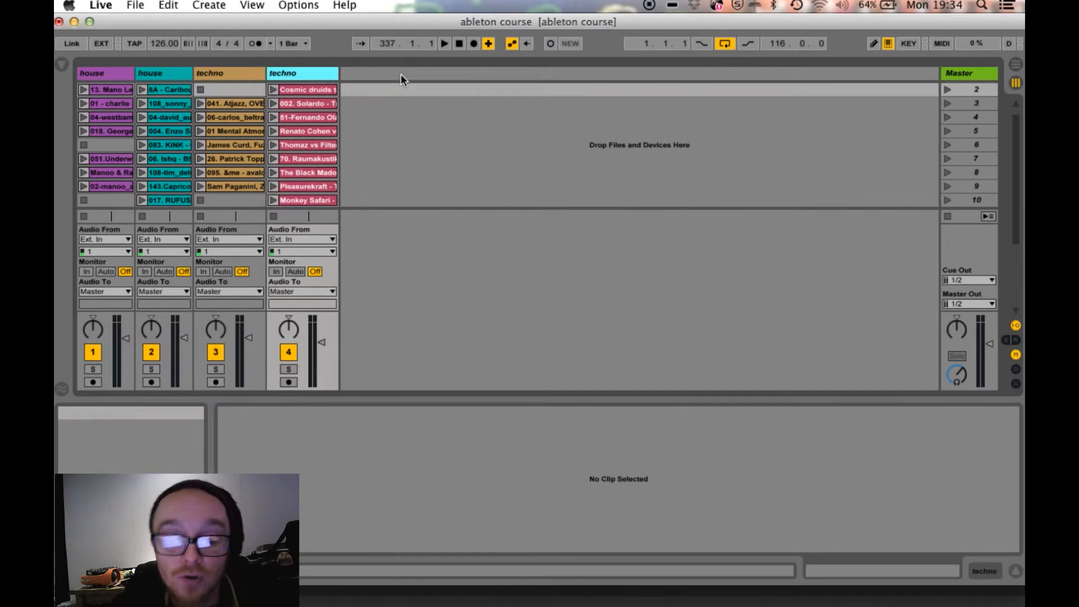
pyautogui.press('super+t')
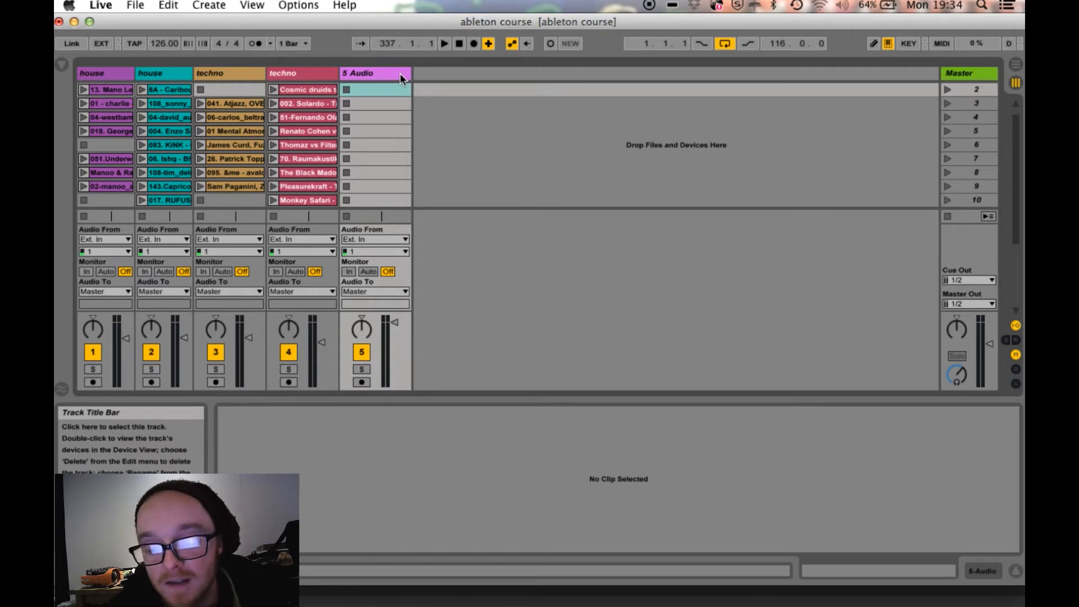
pyautogui.press('super+z')
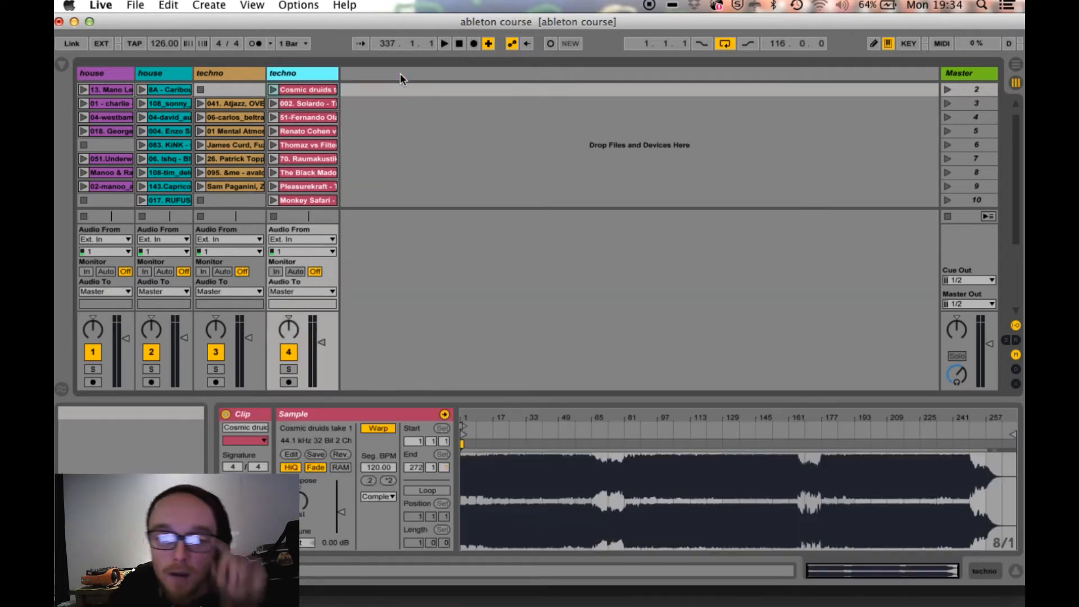
# - Open the Thomaz vs Filterheadz clip's sample display and add a warp marker on the transient at beat 48.3
pyautogui.click(296, 134)
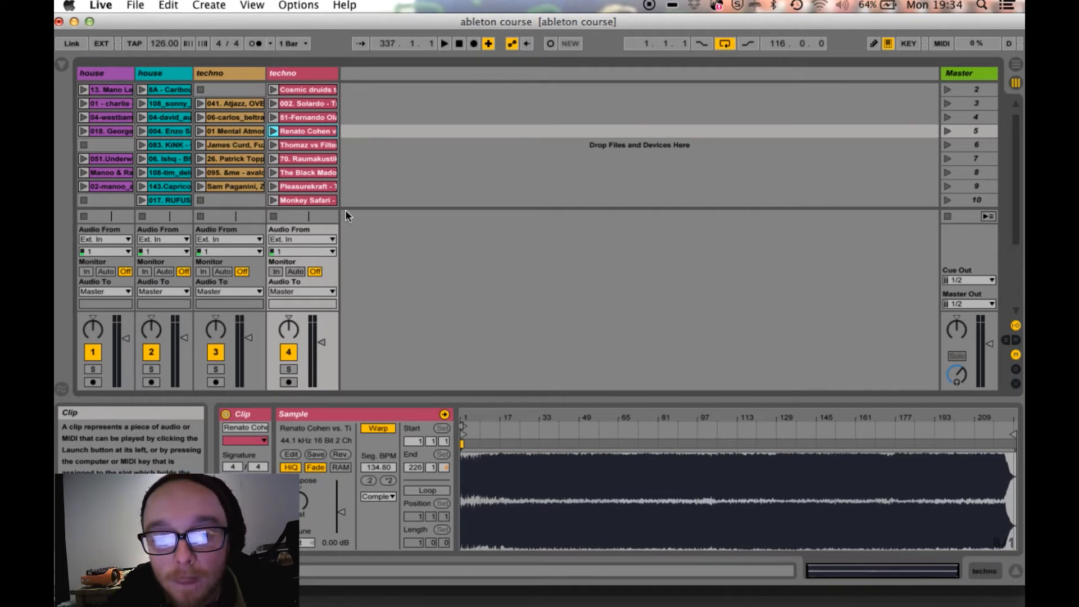
pyautogui.click(303, 145)
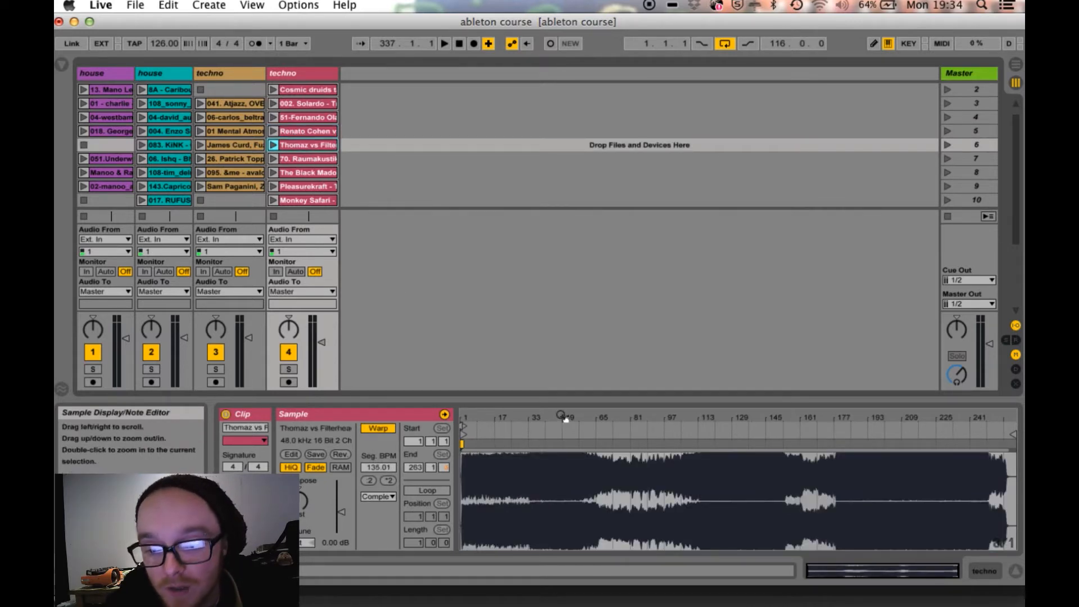
pyautogui.moveTo(564, 419); pyautogui.dragTo(535, 436)
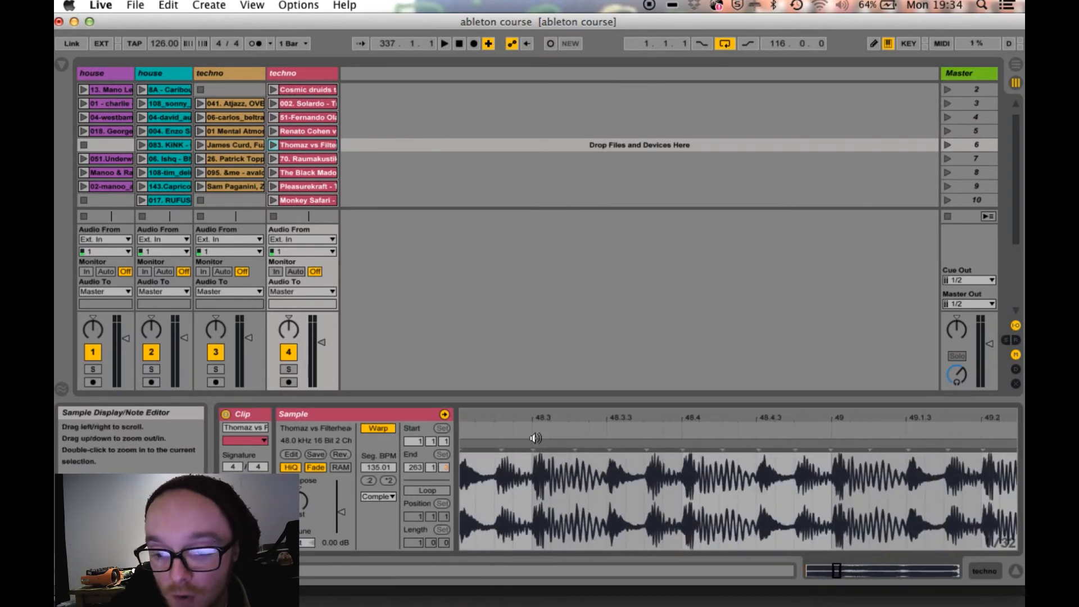
pyautogui.doubleClick(532, 447)
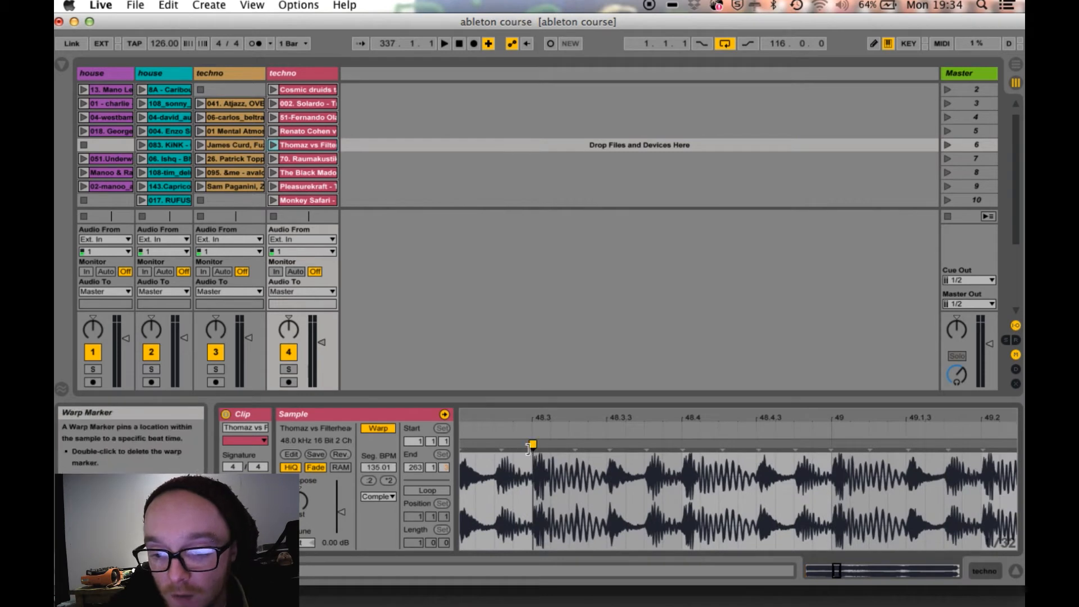
pyautogui.doubleClick(537, 420)
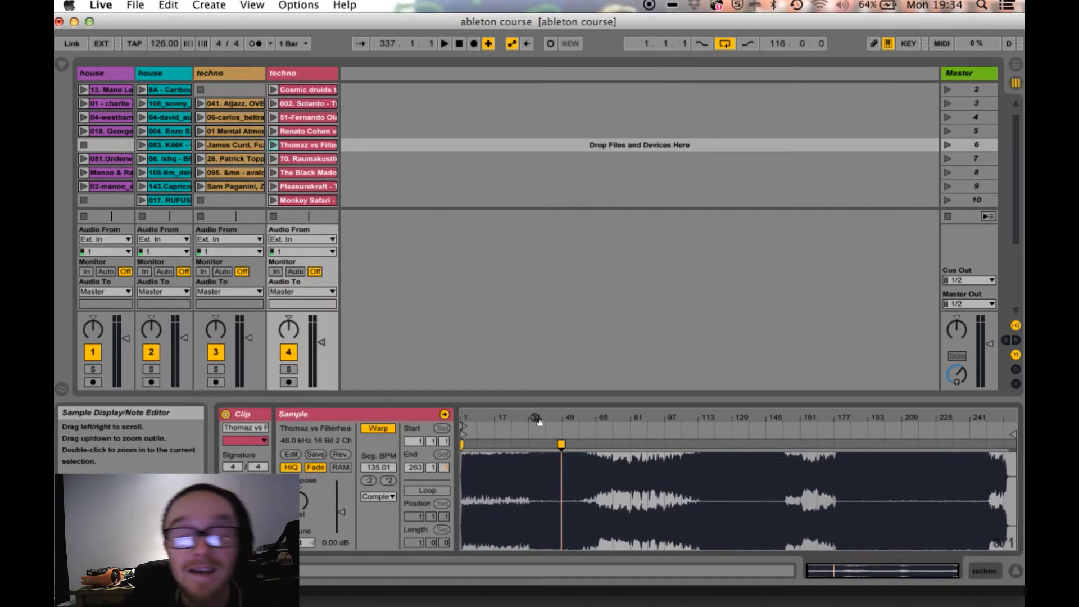
# - Check the James Curd and &me clip waveforms, and briefly audition the Sam Paganini clip on track 3
pyautogui.click(248, 145)
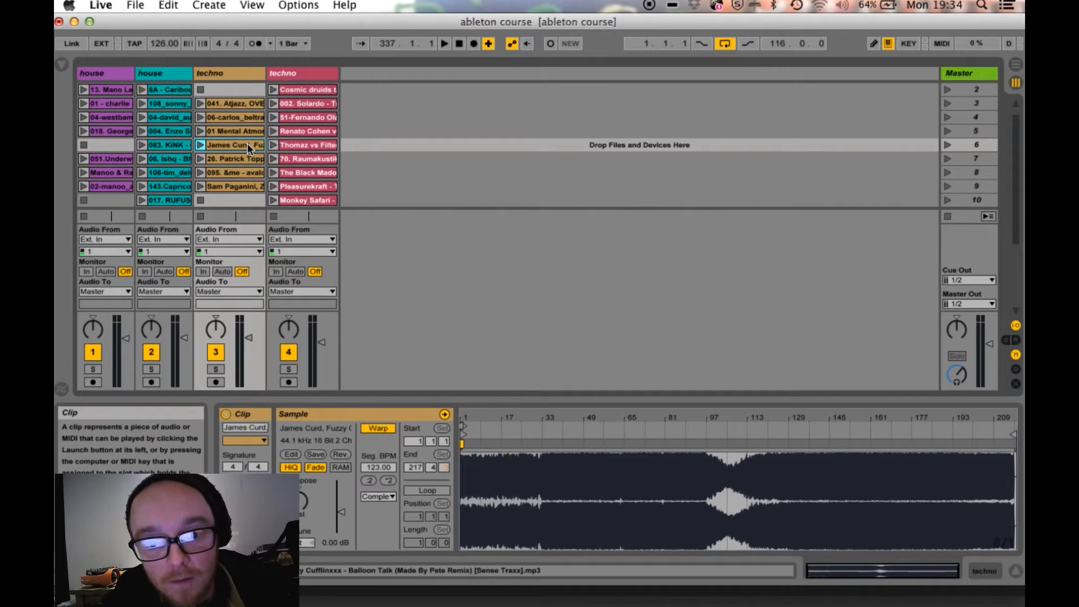
pyautogui.click(235, 172)
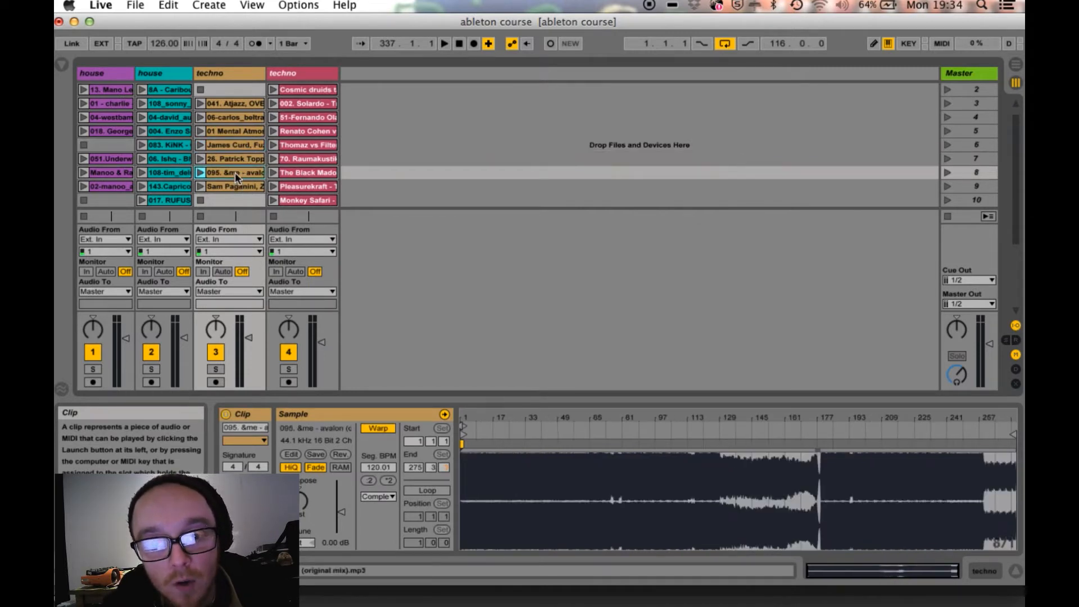
pyautogui.click(199, 186)
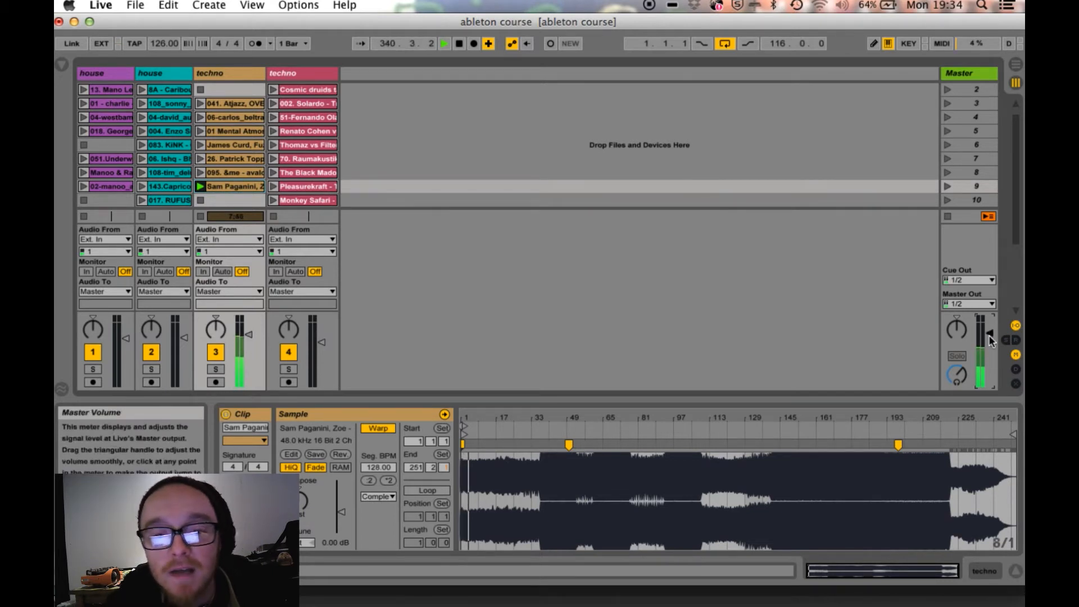
pyautogui.press('space')
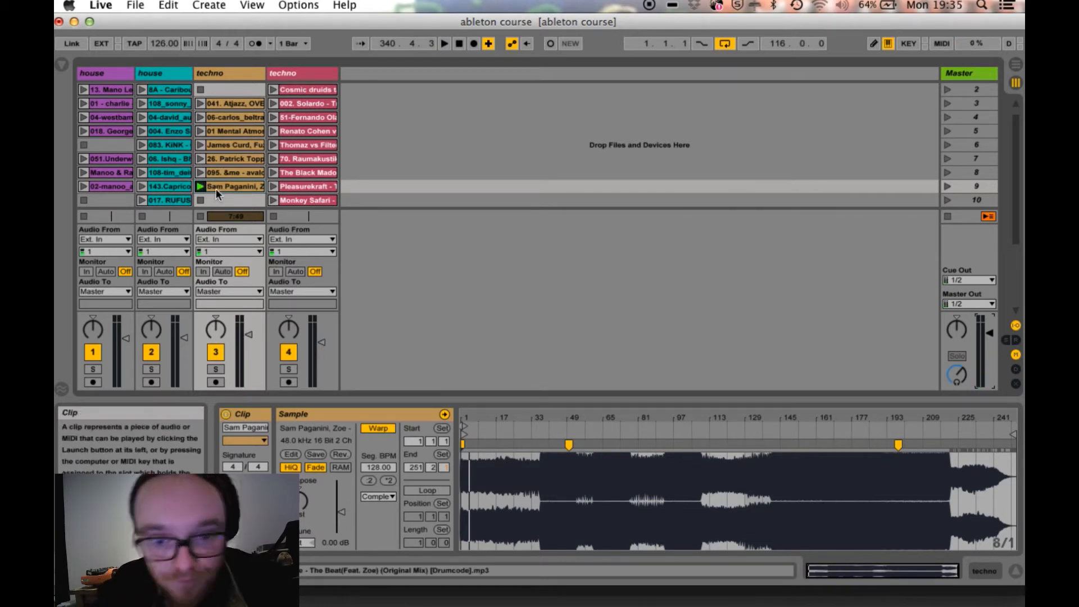
# - Place the Sam Paganini clip from Session View at bar 1 of techno track 3 in Arrangement View
pyautogui.click(1015, 66)
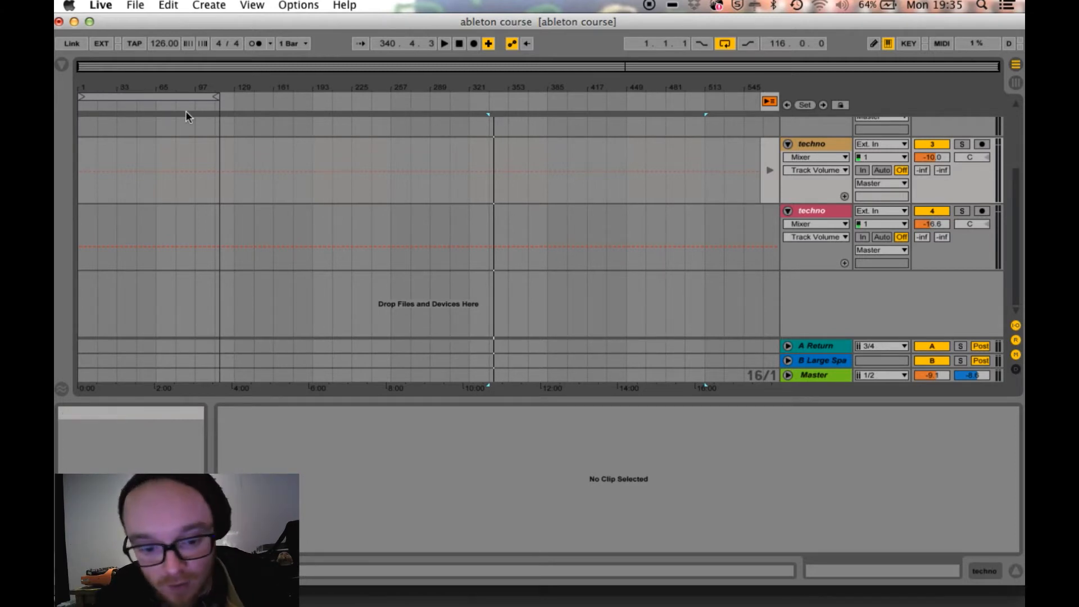
pyautogui.press('Tab')
pyautogui.press('Tab')
pyautogui.press('Tab')
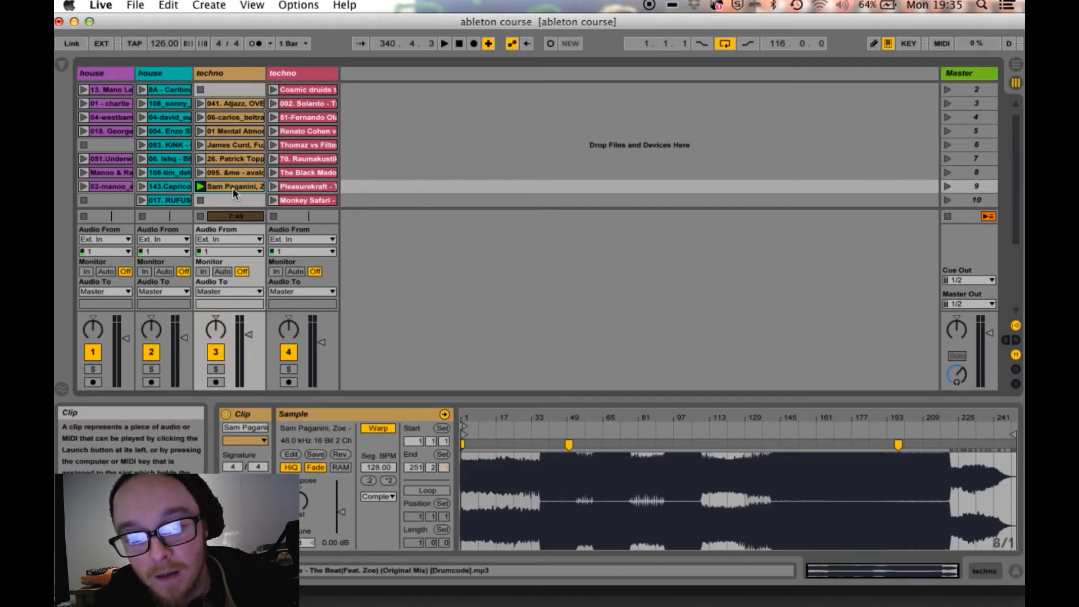
pyautogui.moveTo(232, 189); pyautogui.dragTo(77, 167)
pyautogui.press('Tab')
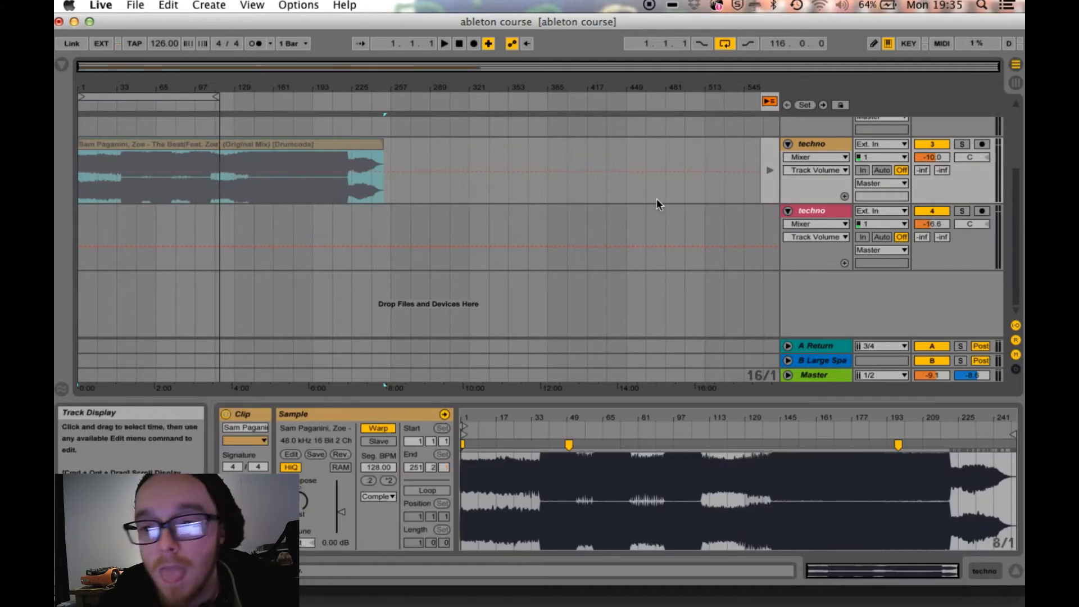
# - Restore arrangement playback for the overridden tracks and play the arrangement from bar 1
pyautogui.click(768, 103)
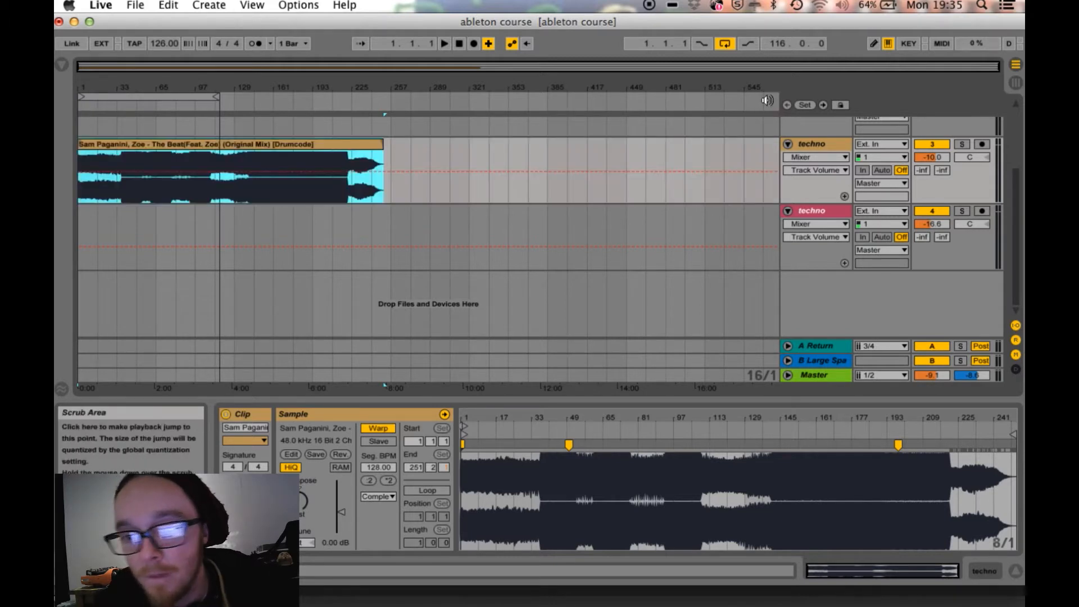
pyautogui.click(444, 44)
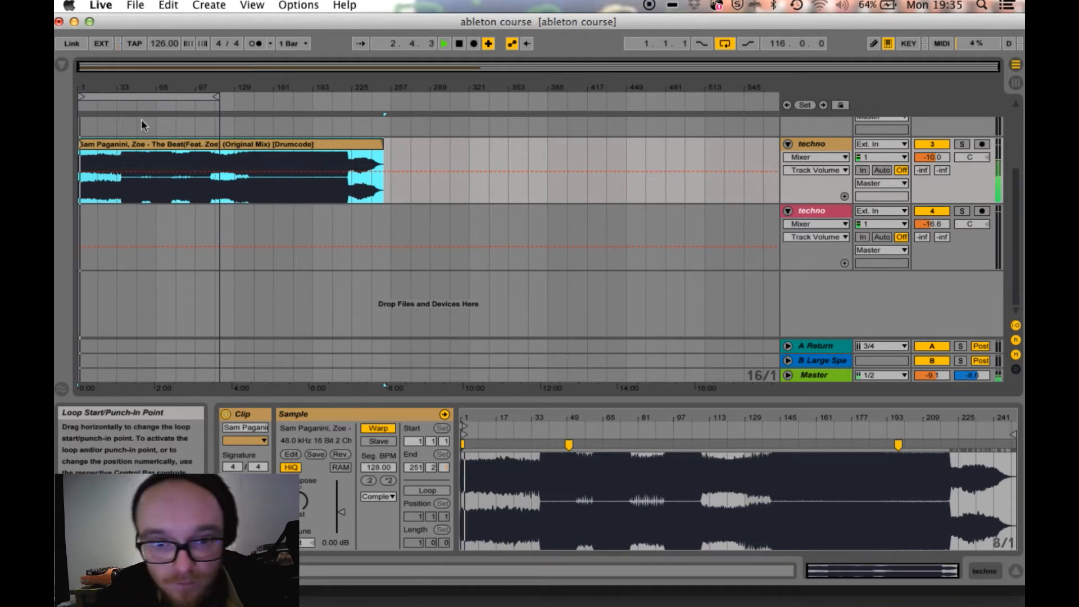
pyautogui.scroll(2, 199, 179)
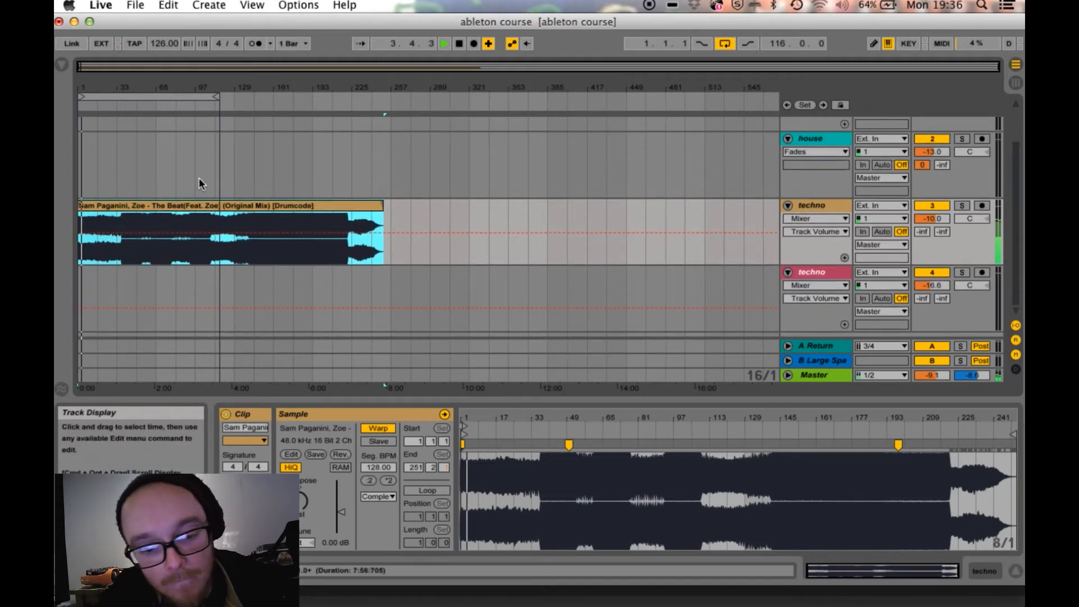
# - Audition the Pleasurekraft and The Black Madonna clips on techno track 4 from Session View over the playing arrangement
pyautogui.press('Tab')
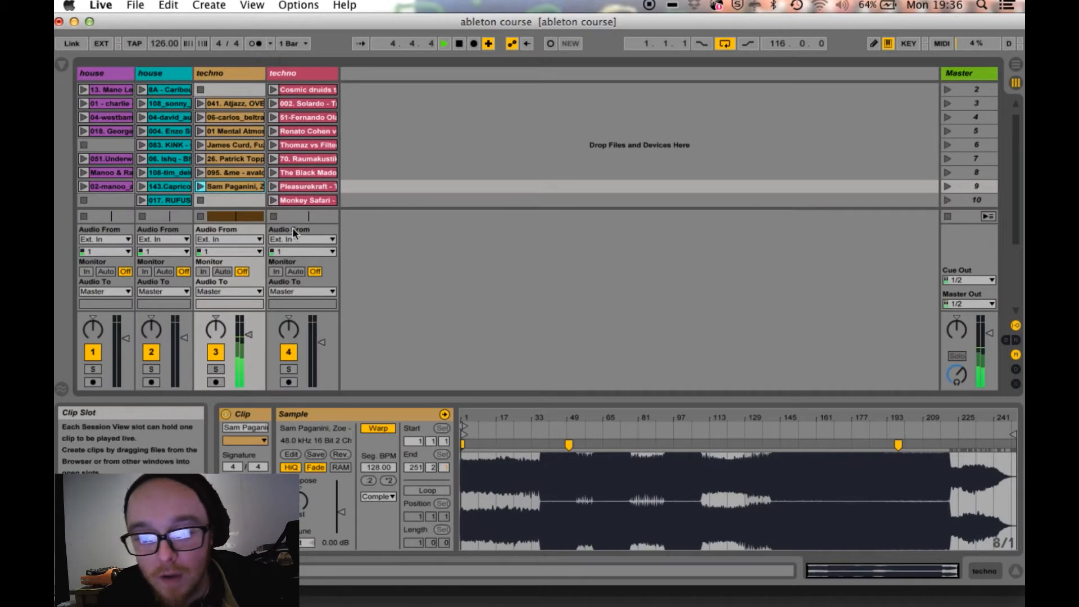
pyautogui.click(274, 173)
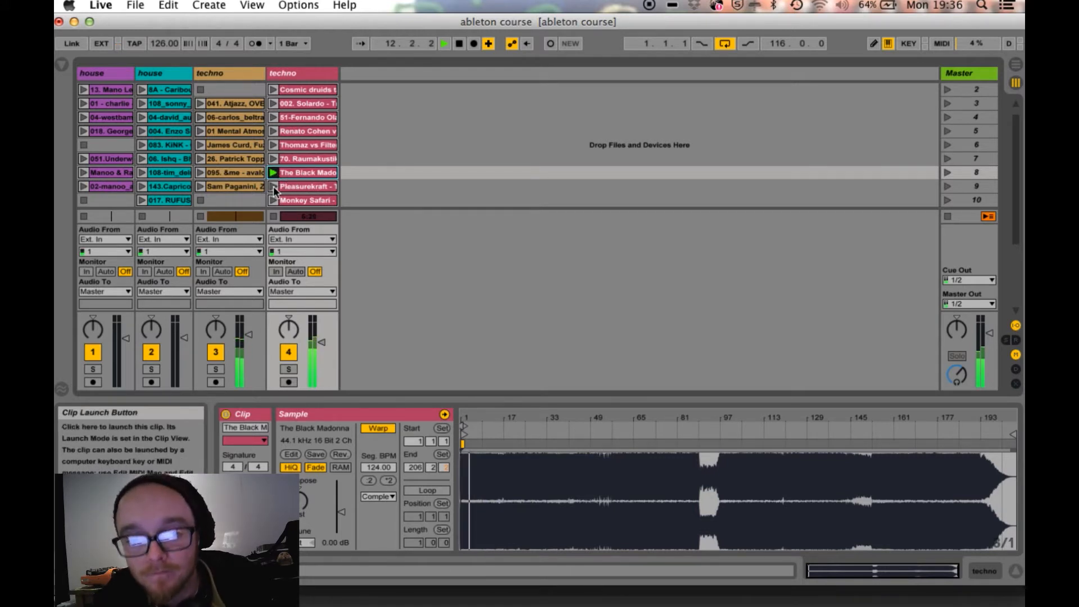
pyautogui.click(274, 187)
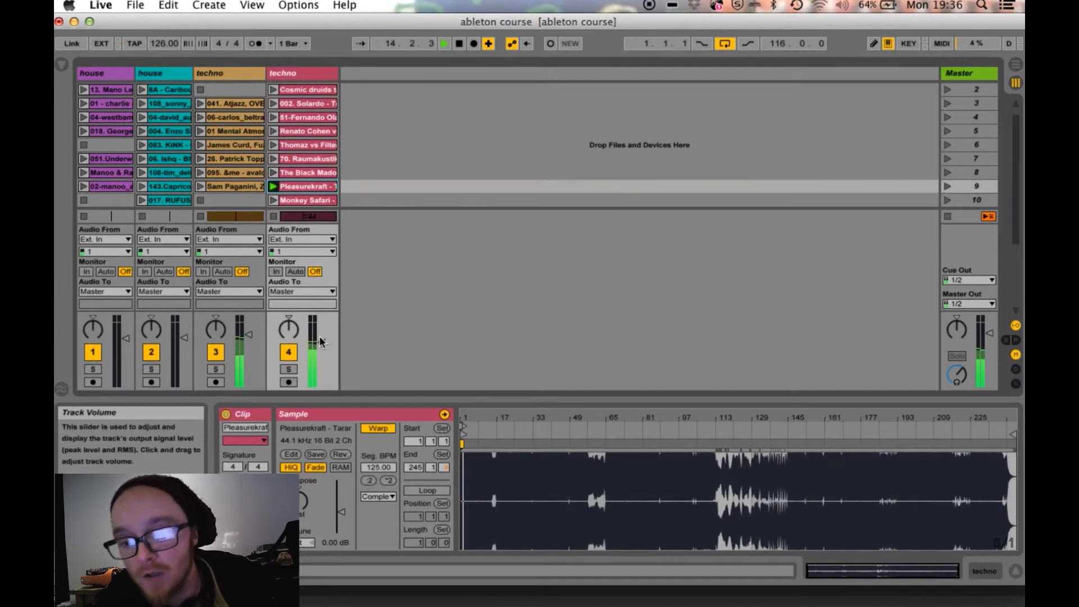
pyautogui.click(273, 173)
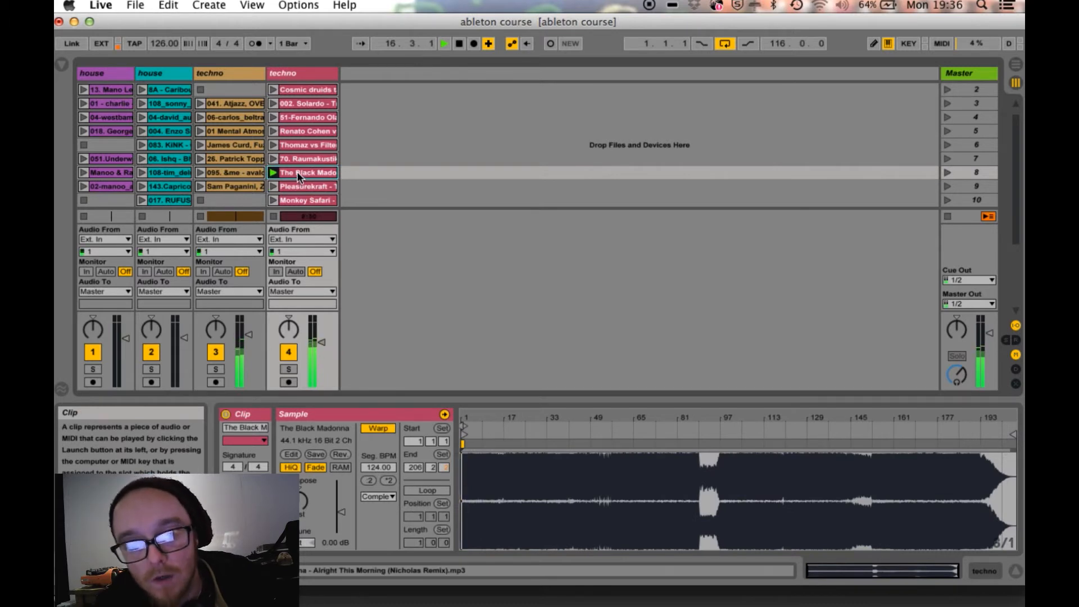
# - Place The Black Madonna clip in Arrangement View at bar 49 of techno track 4
pyautogui.moveTo(313, 178); pyautogui.dragTo(132, 183)
pyautogui.press('Tab')
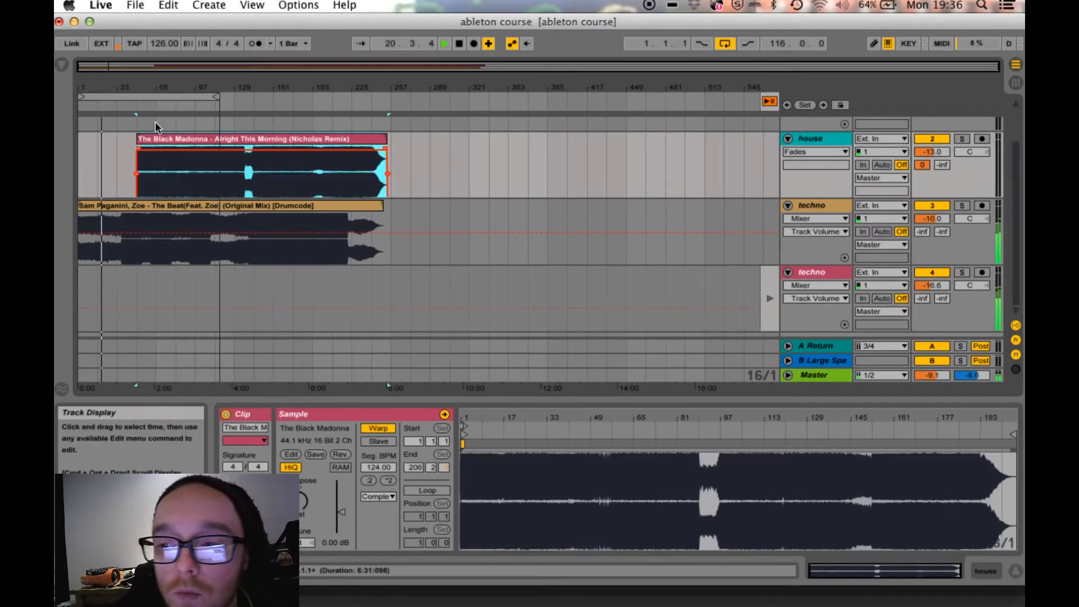
pyautogui.moveTo(152, 142); pyautogui.dragTo(159, 277)
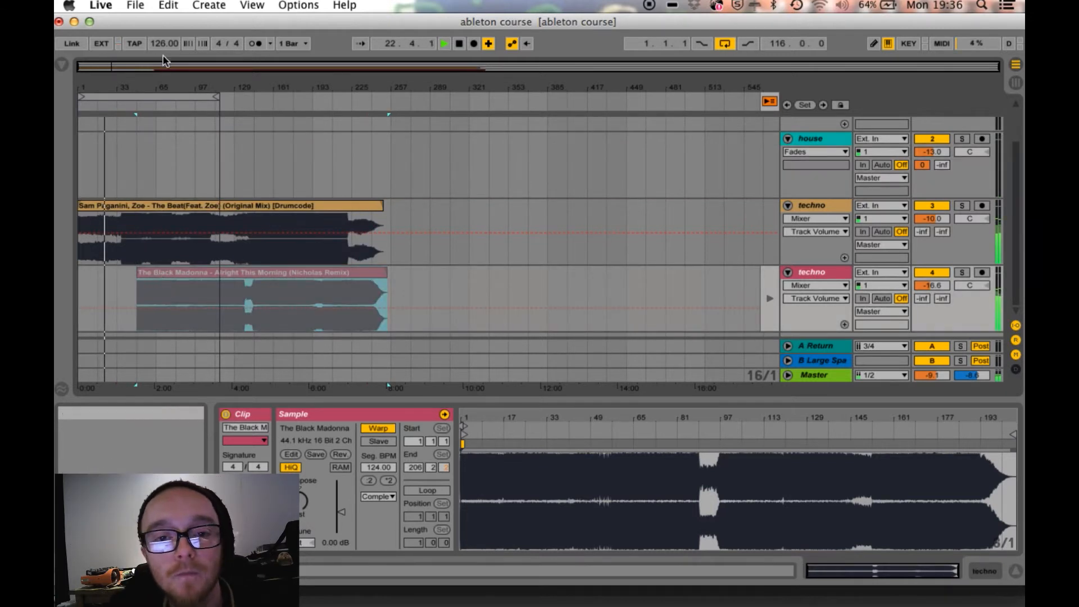
# - Move The Black Madonna clip to start at bar 37, where the Sam Paganini waveform gets fuller, and restore arrangement playback for its track
pyautogui.press('+')
pyautogui.press('+')
pyautogui.press('+')
pyautogui.press('+')
pyautogui.press('+')
pyautogui.press('+')
pyautogui.press('+')
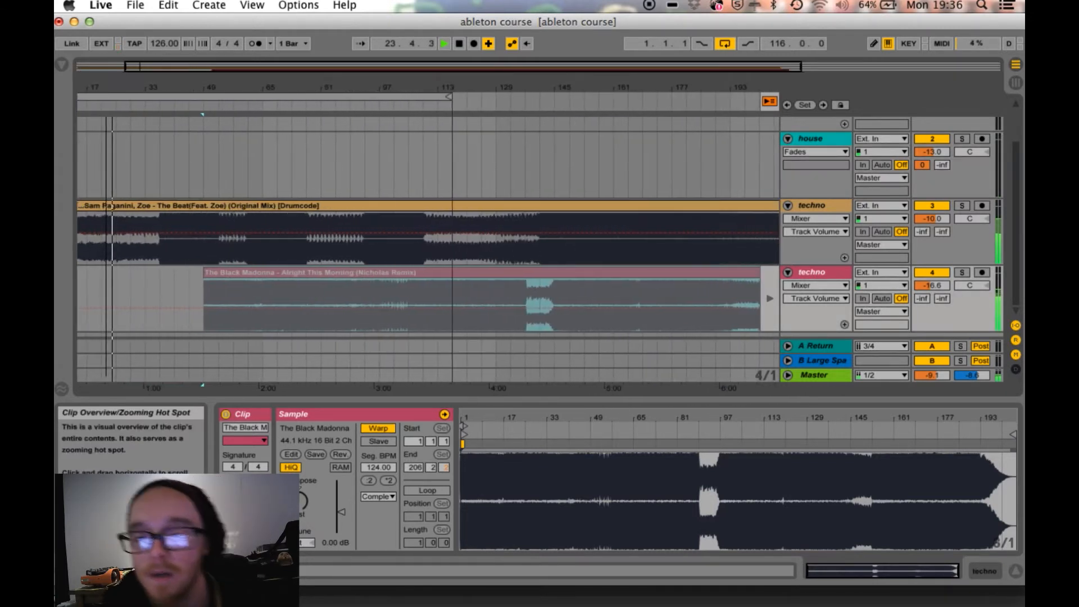
pyautogui.press('+')
pyautogui.press('+')
pyautogui.press('+')
pyautogui.press('+')
pyautogui.press('+')
pyautogui.press('+')
pyautogui.press('+')
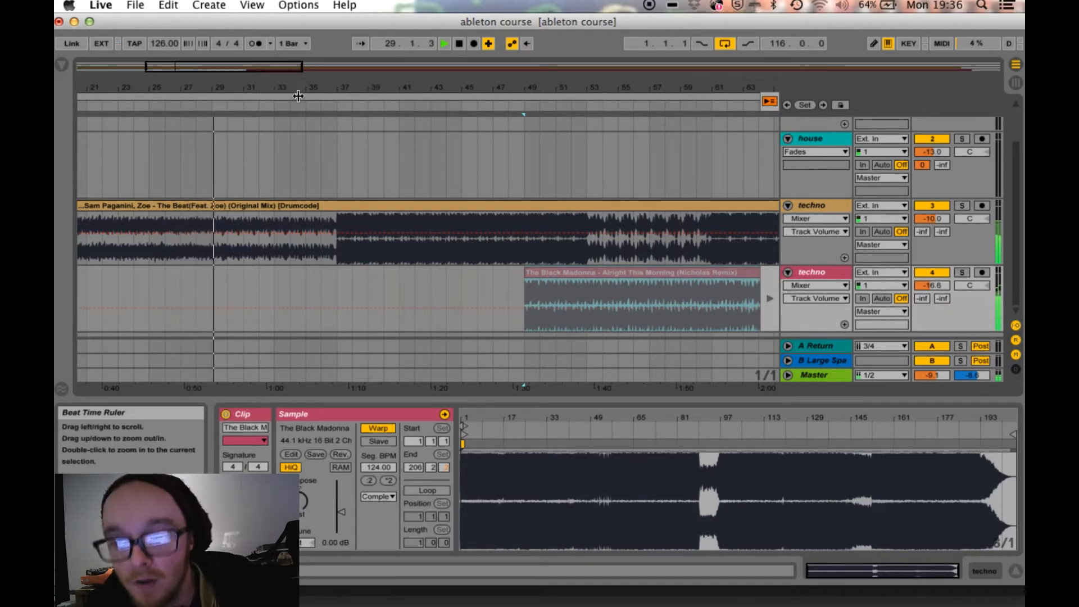
pyautogui.moveTo(243, 67); pyautogui.dragTo(293, 99)
pyautogui.moveTo(542, 275); pyautogui.dragTo(270, 290)
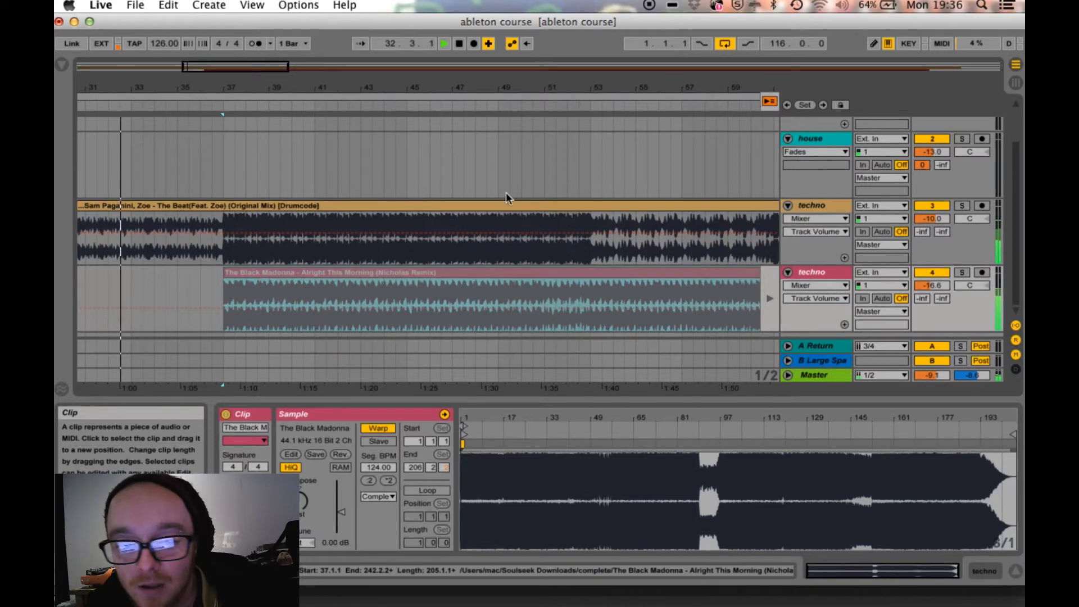
pyautogui.click(768, 102)
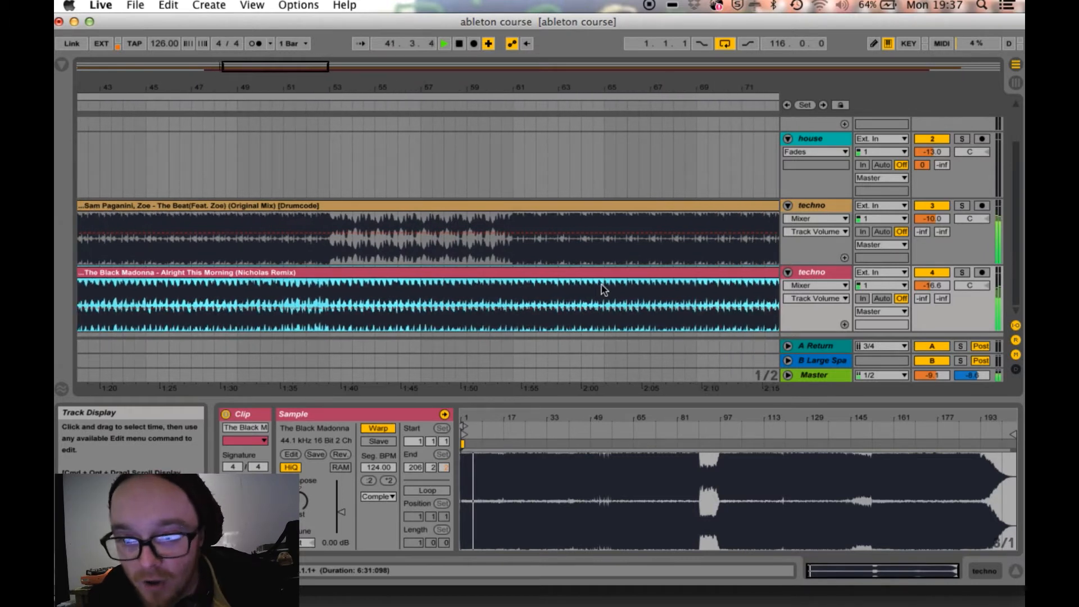
# - Open the 01 Mental Atmosphere clip in Session View, and check the running tracks in Arrangement View
pyautogui.press('Tab')
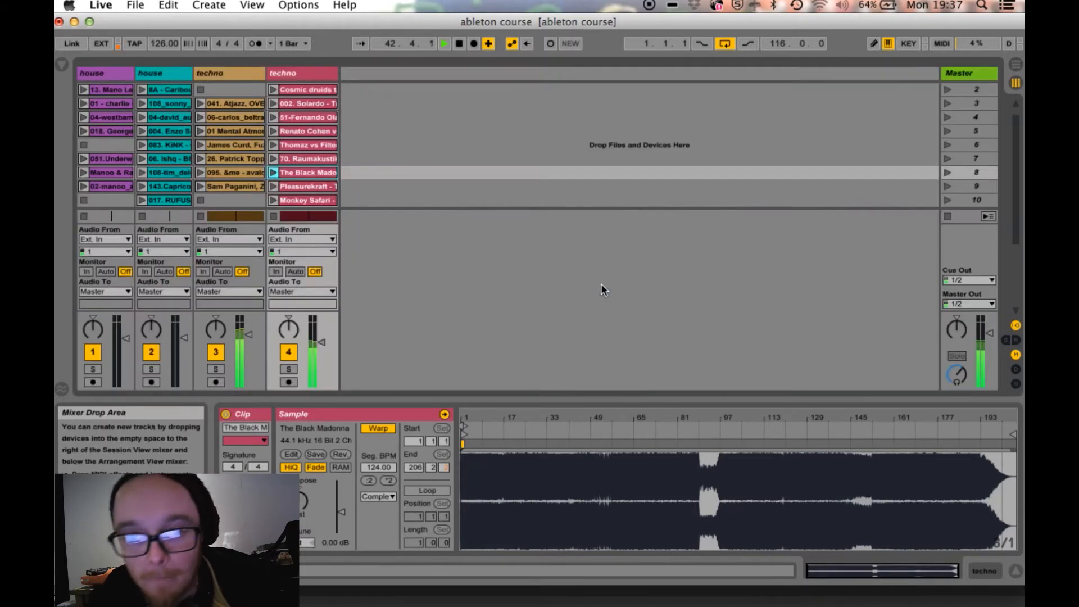
pyautogui.click(272, 173)
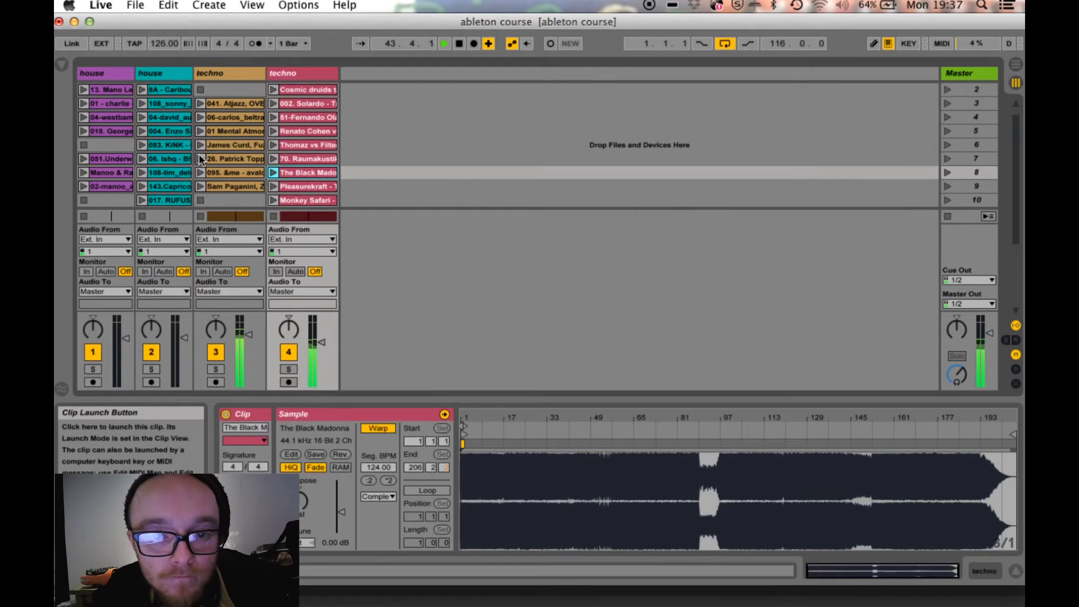
pyautogui.click(200, 132)
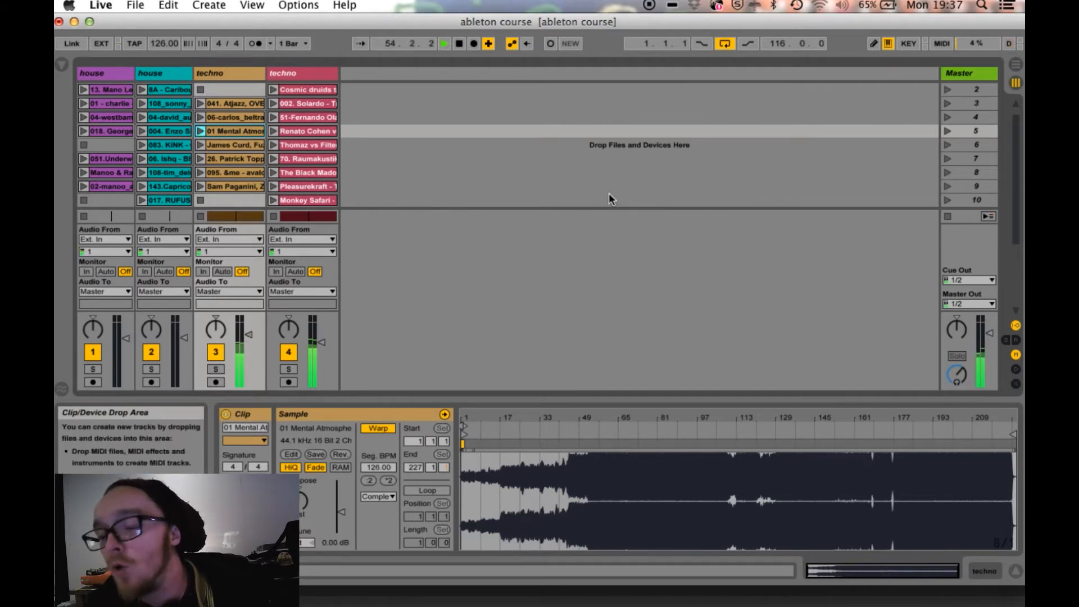
pyautogui.press('Tab')
pyautogui.press('Tab')
pyautogui.press('Tab')
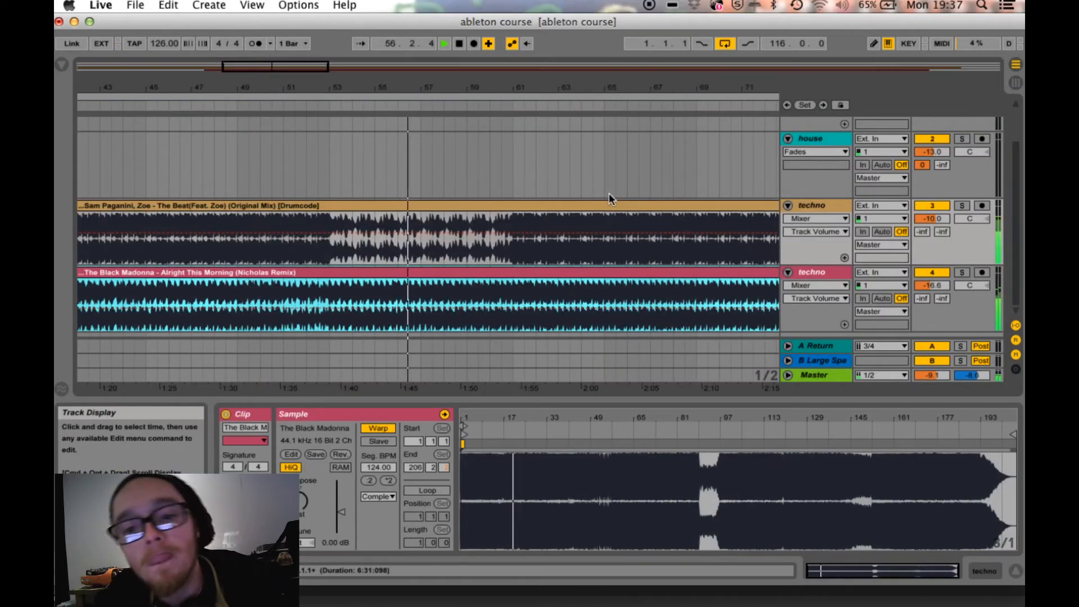
# - Launch the Manoo & Raoul K clip on house track 1 in Session View over the playing arrangement
pyautogui.press('Tab')
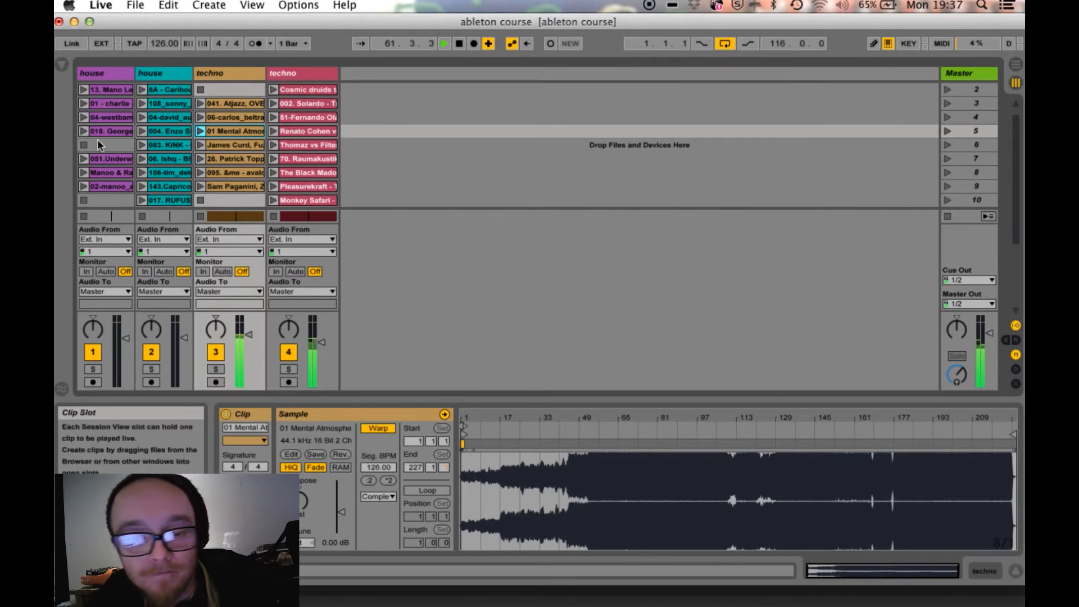
pyautogui.scroll(-4, 93, 129)
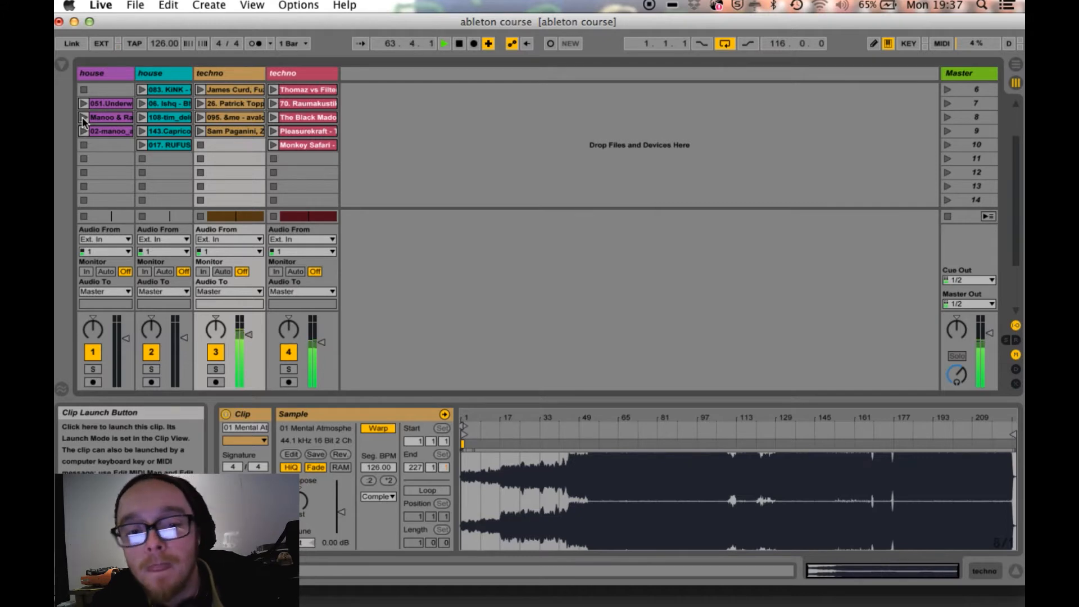
pyautogui.click(83, 119)
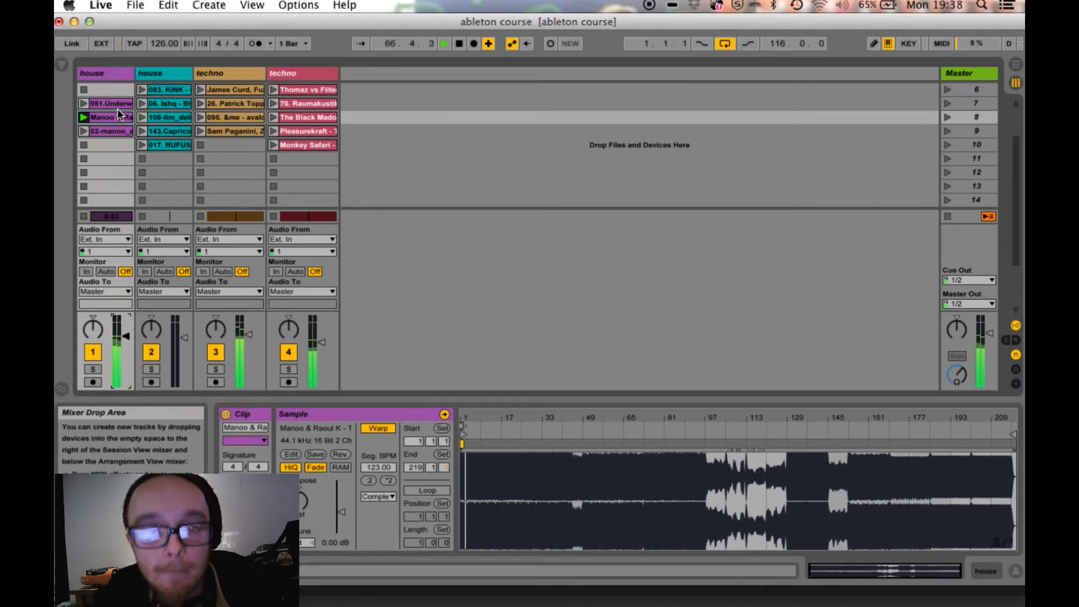
# - Place the Manoo & Raoul K clip at bar 73 of house track 2 in Arrangement View and restore arrangement playback
pyautogui.press('Tab')
pyautogui.moveTo(116, 116); pyautogui.dragTo(646, 210)
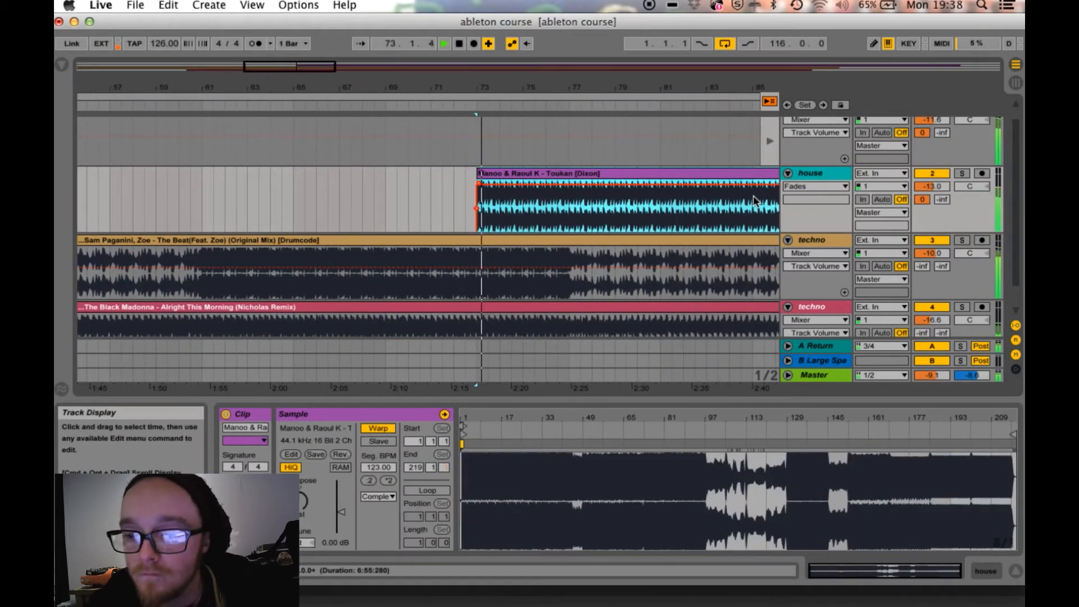
pyautogui.click(770, 102)
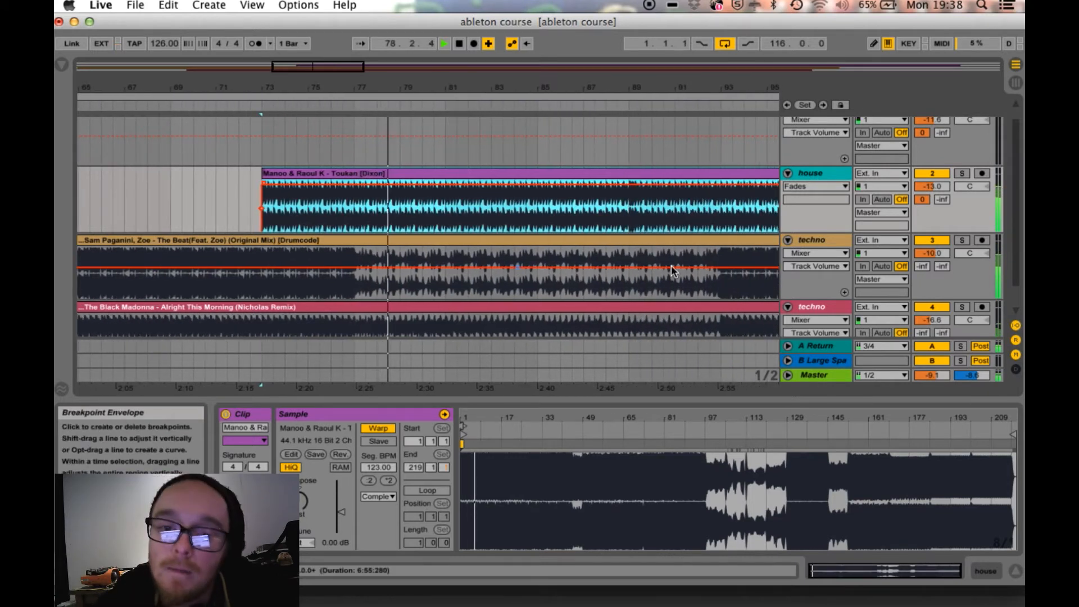
# - Try deleting a 1.5-bar section of the Sam Paganini clip from bar 93 and the remainder after it, and undo the deletions
pyautogui.scroll(-1, 541, 231)
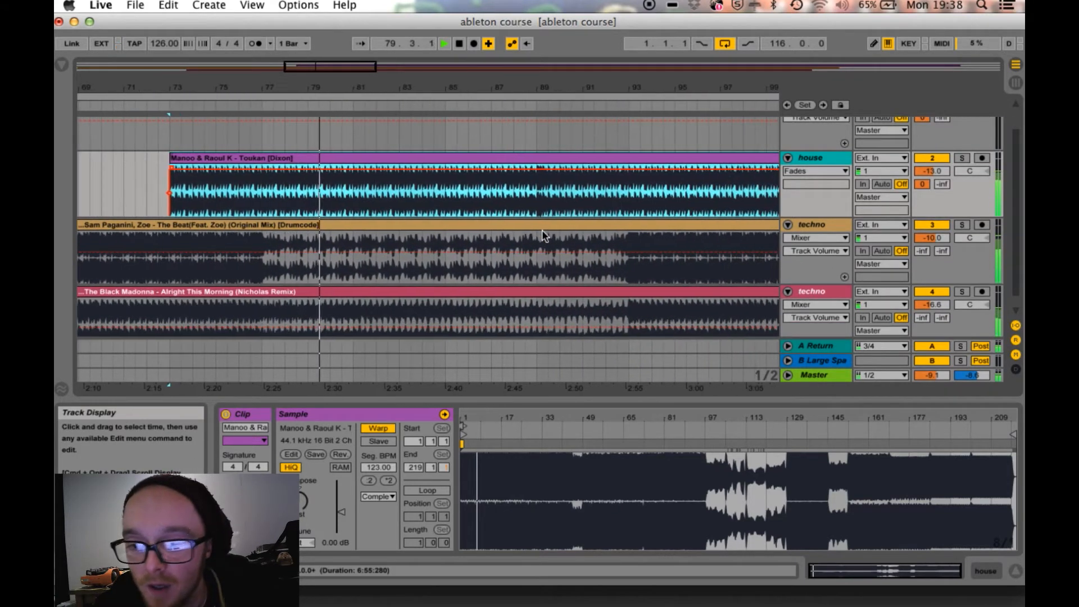
pyautogui.scroll(-1, 554, 258)
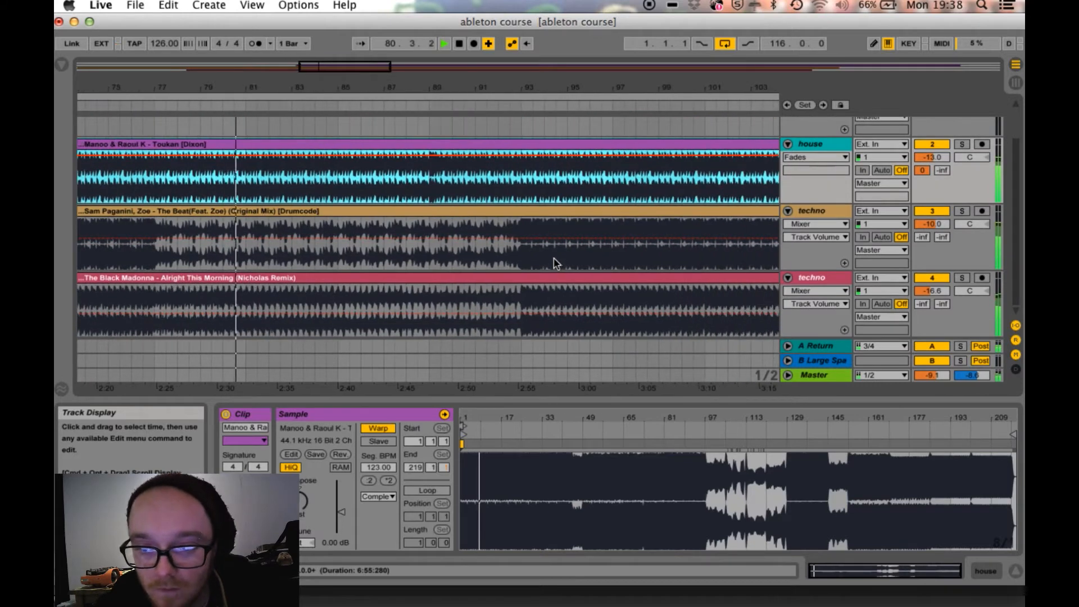
pyautogui.moveTo(520, 261); pyautogui.dragTo(555, 266)
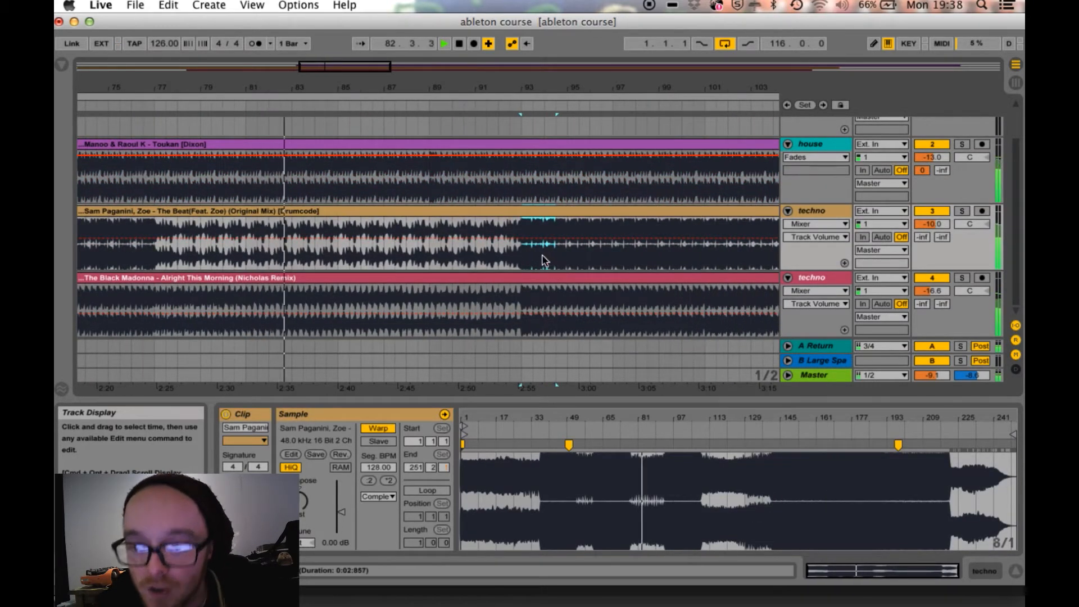
pyautogui.click(532, 264)
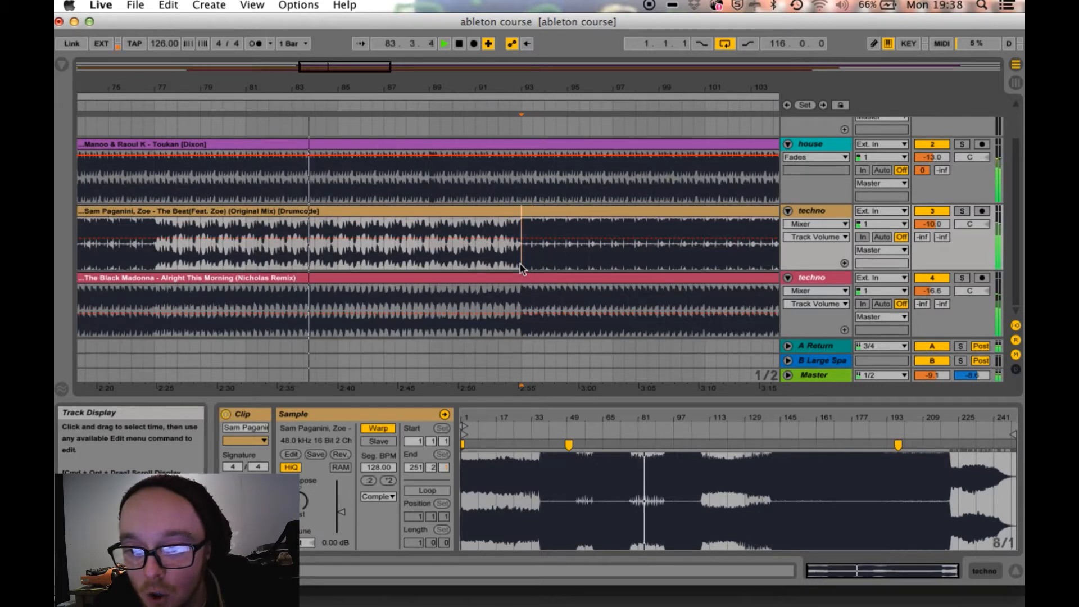
pyautogui.moveTo(521, 263); pyautogui.dragTo(560, 267)
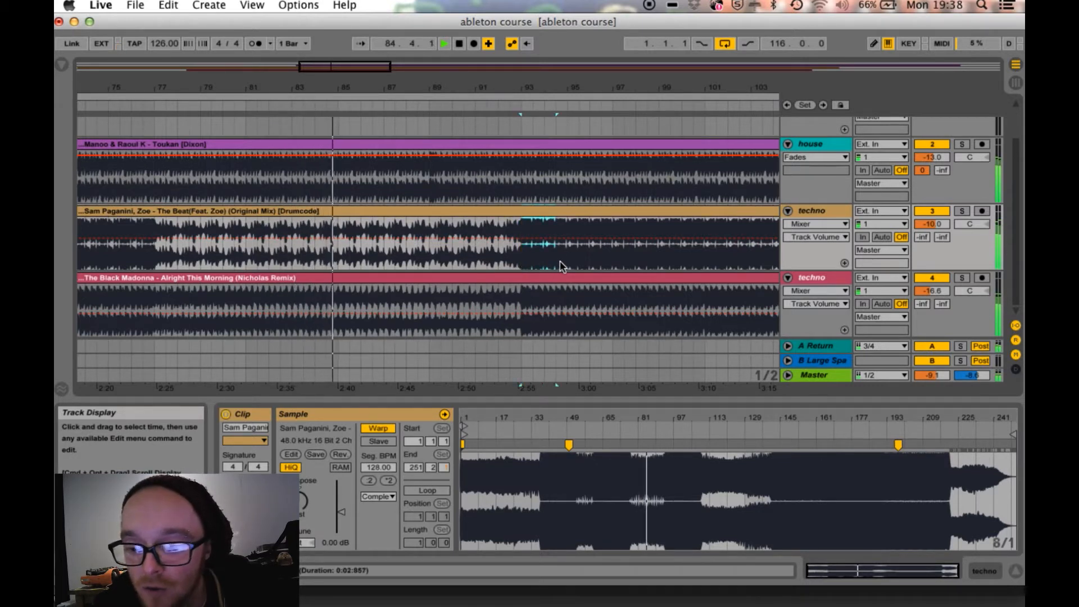
pyautogui.press('super+e')
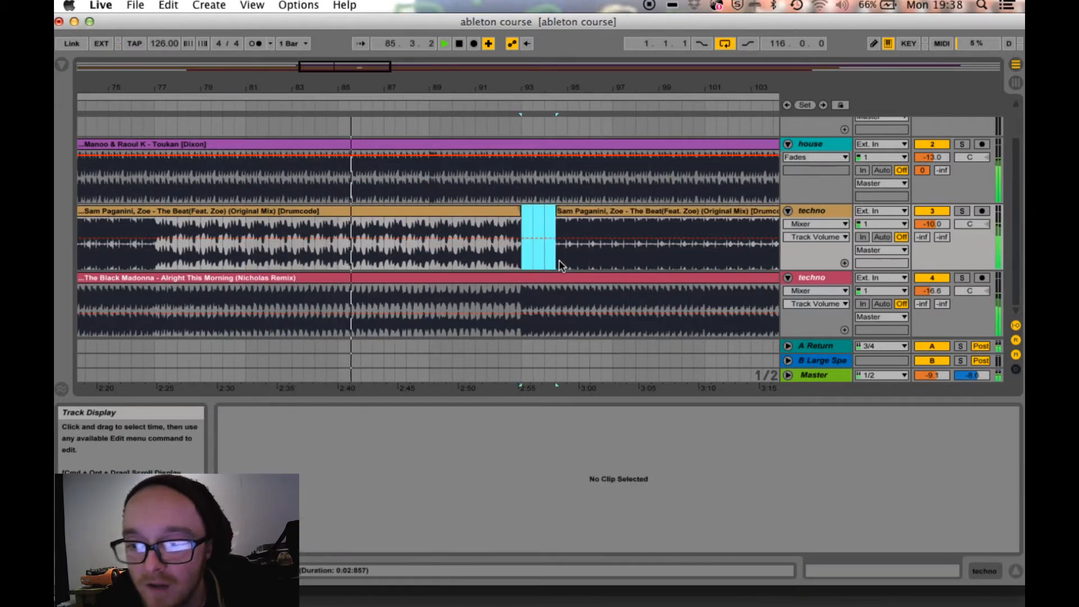
pyautogui.press('Delete')
pyautogui.click(573, 216)
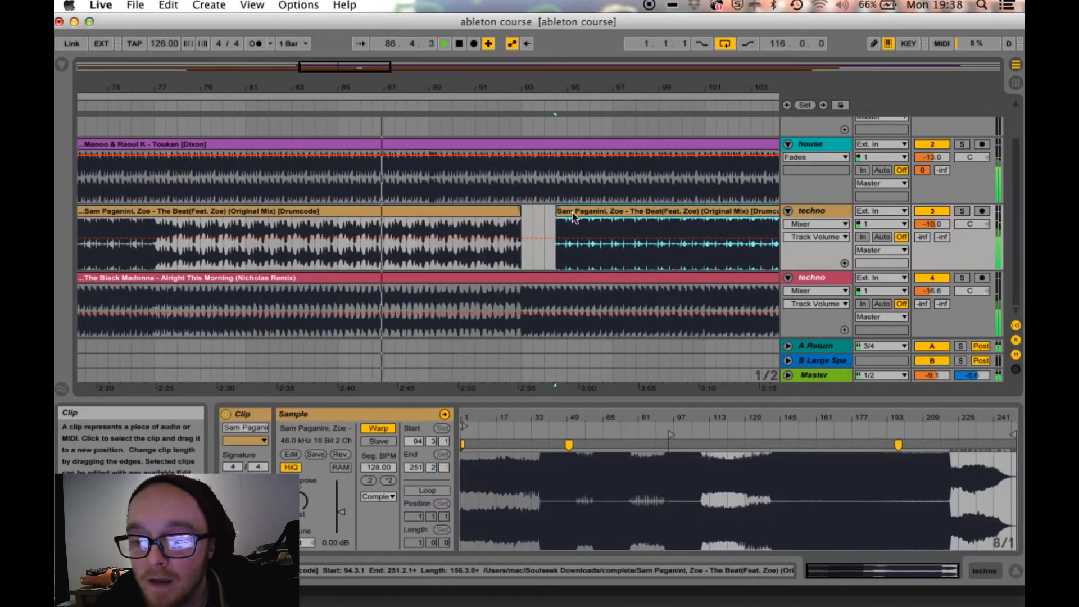
pyautogui.press('super+z')
pyautogui.press('super+z')
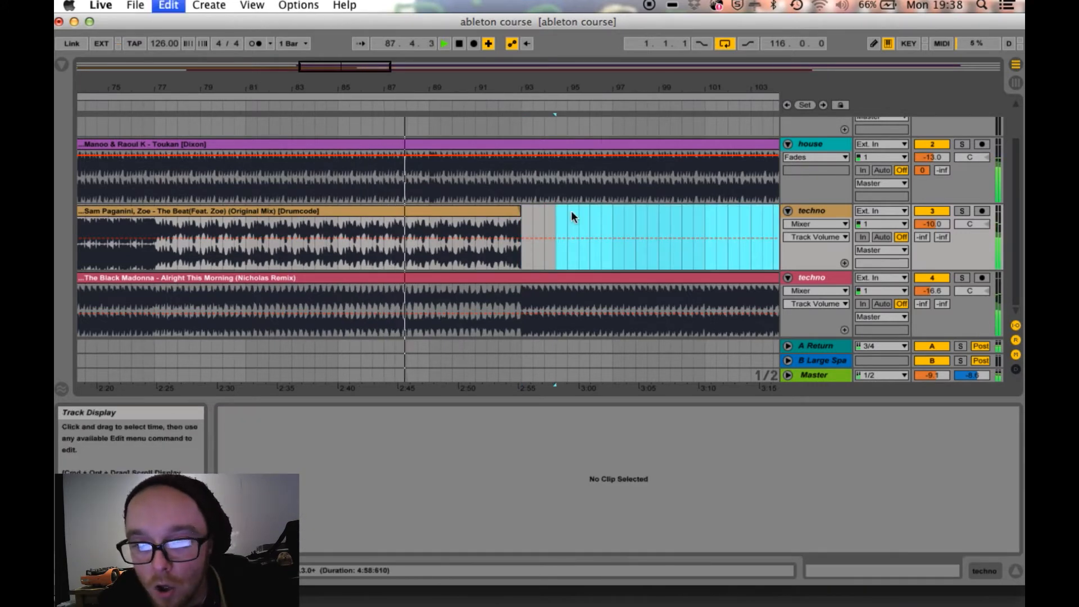
# - Shorten the Sam Paganini clip on techno track 3 so that it ends at bar 101
pyautogui.hscroll(10, 571, 210)
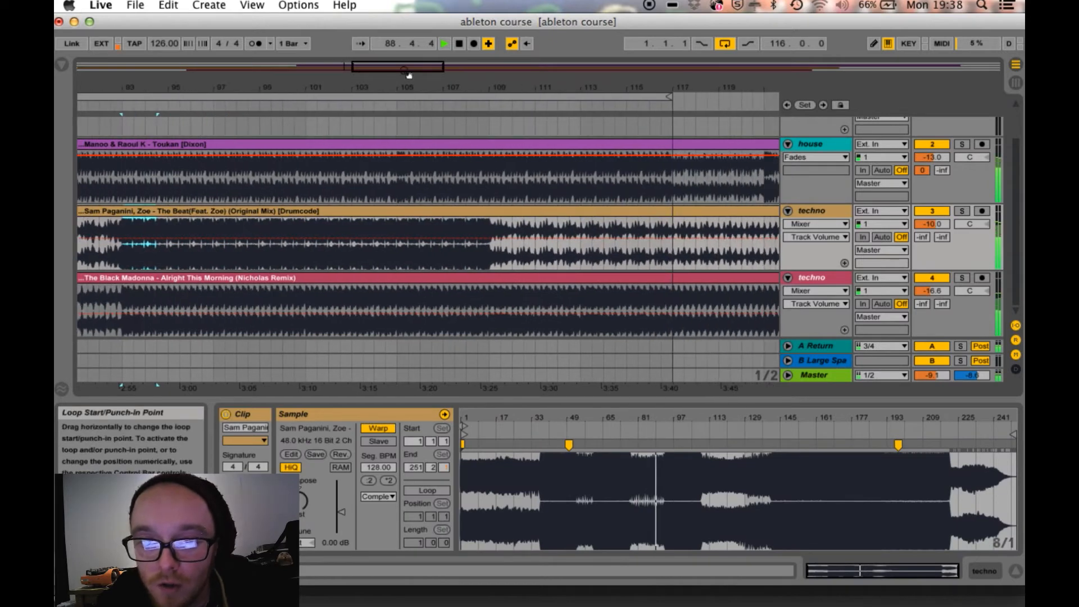
pyautogui.moveTo(566, 68); pyautogui.dragTo(566, 11)
pyautogui.moveTo(680, 213); pyautogui.dragTo(311, 246)
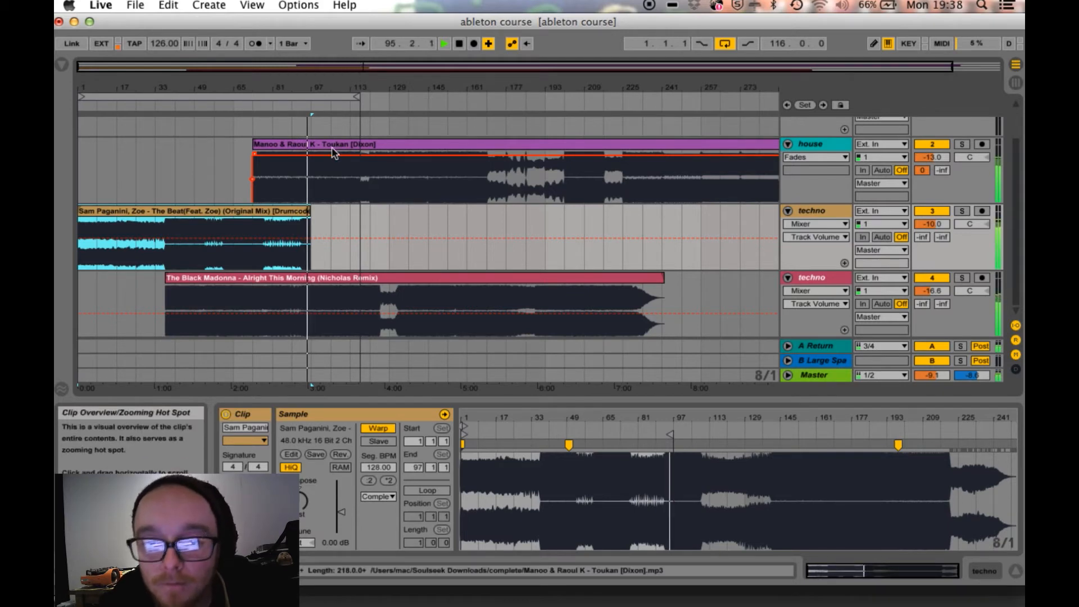
pyautogui.moveTo(366, 68); pyautogui.dragTo(373, 133)
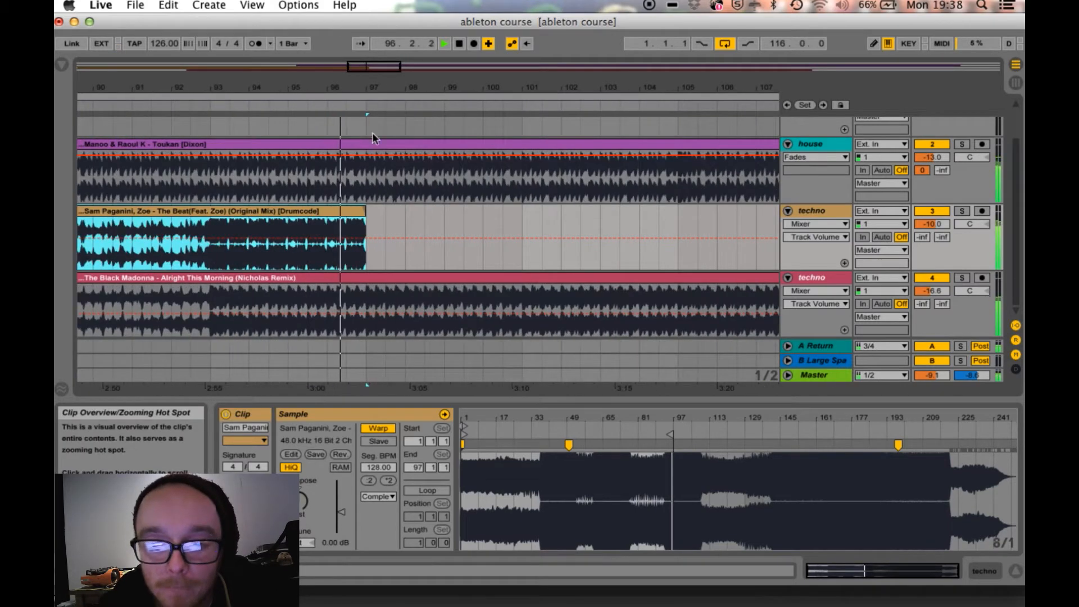
pyautogui.moveTo(363, 224); pyautogui.dragTo(561, 248)
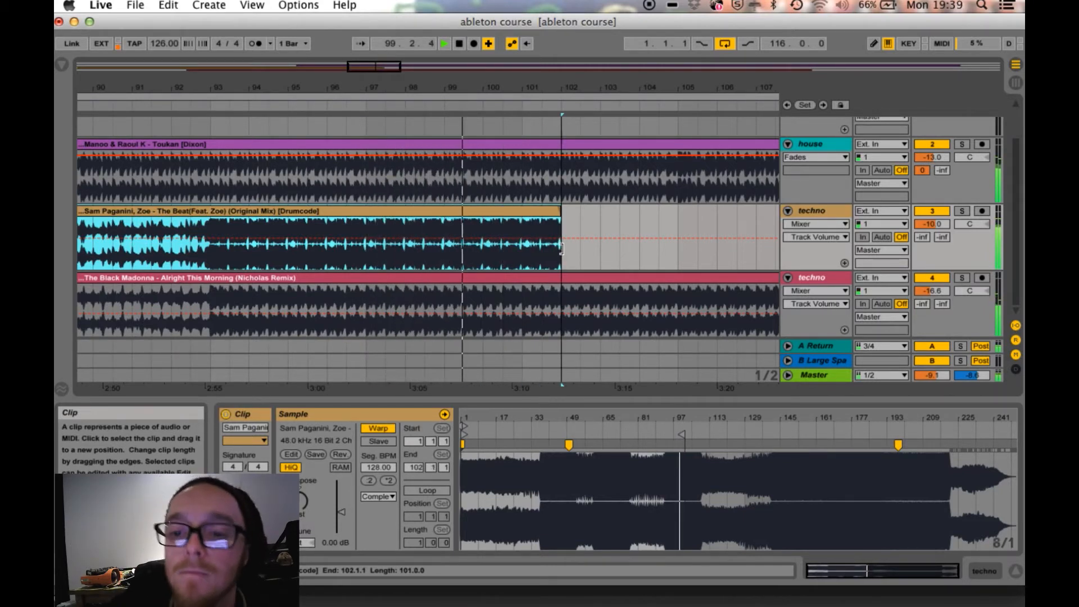
pyautogui.moveTo(549, 247); pyautogui.dragTo(521, 243)
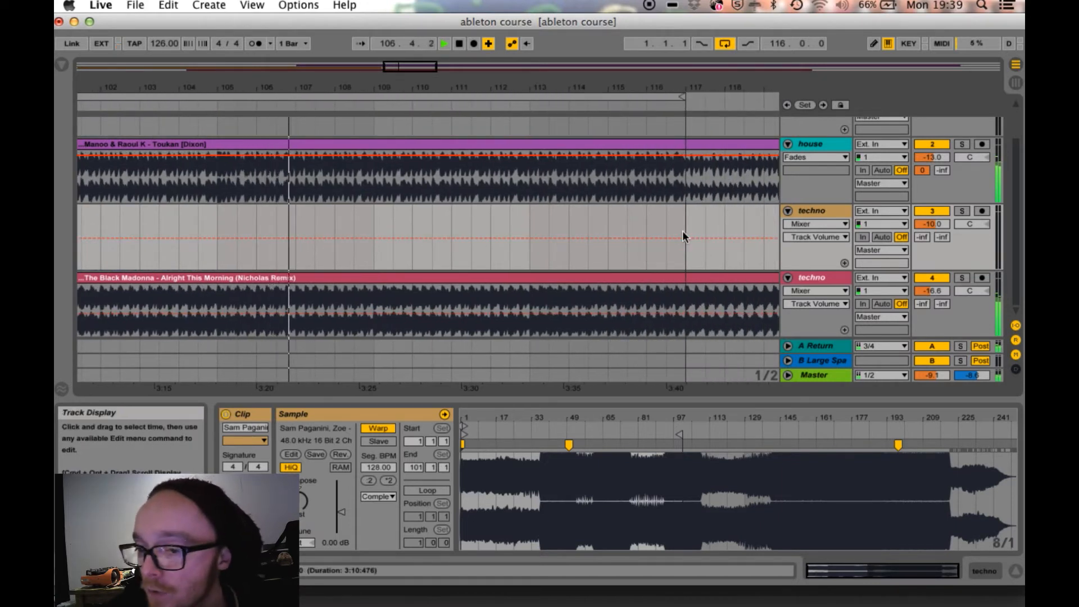
# - Raise the volume of The Black Madonna's techno track 4 to -13.6 dB
pyautogui.moveTo(926, 291); pyautogui.dragTo(927, 288)
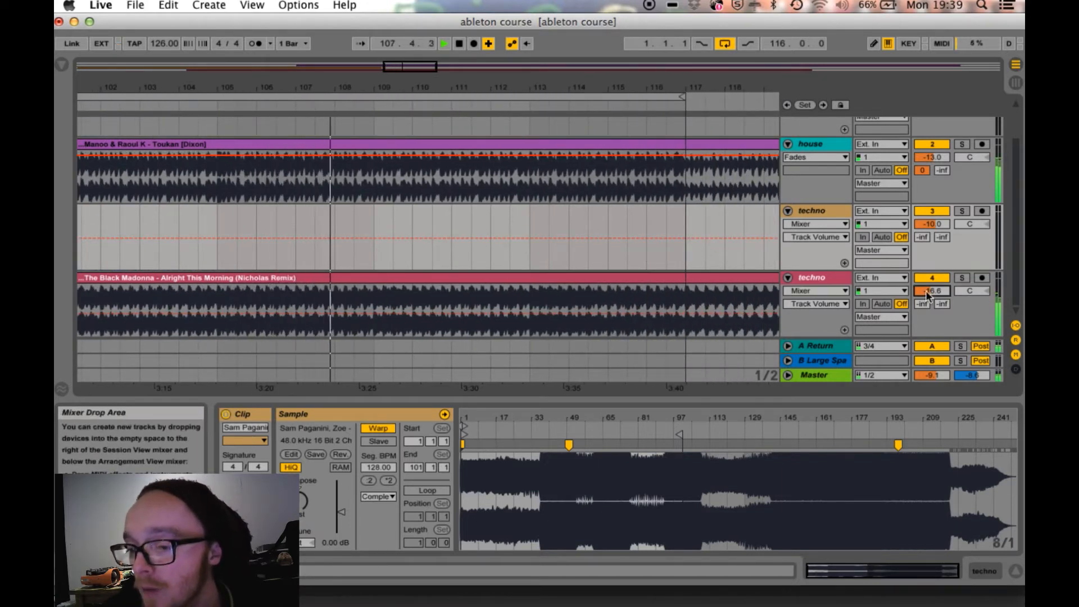
pyautogui.press('Up')
pyautogui.press('Up')
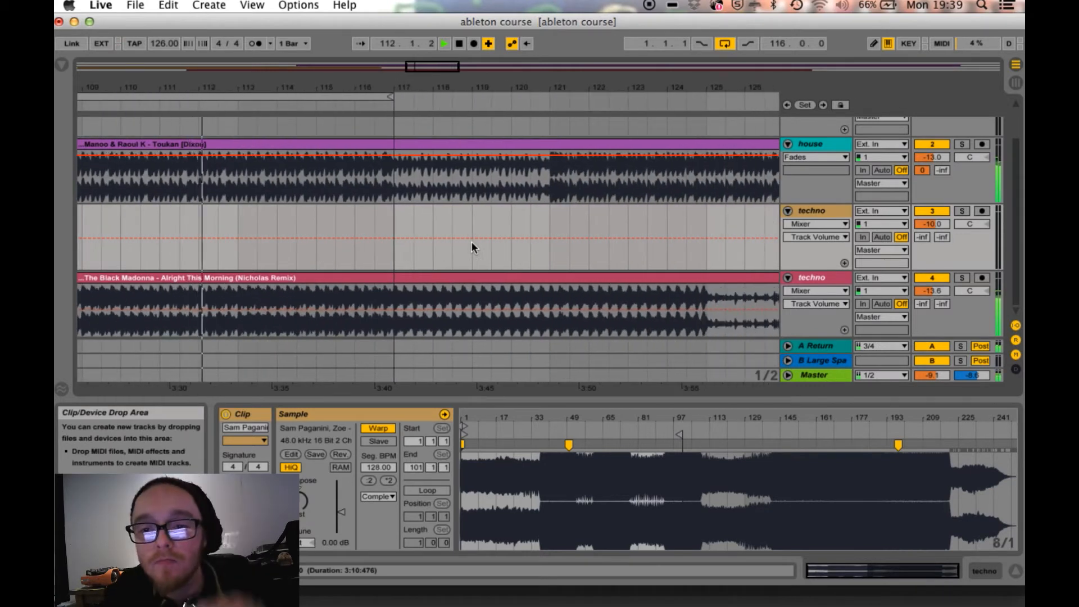
# - Turn off arrangement looping and set the loop region to start at bar 65 with a length of 40 bars
pyautogui.click(722, 45)
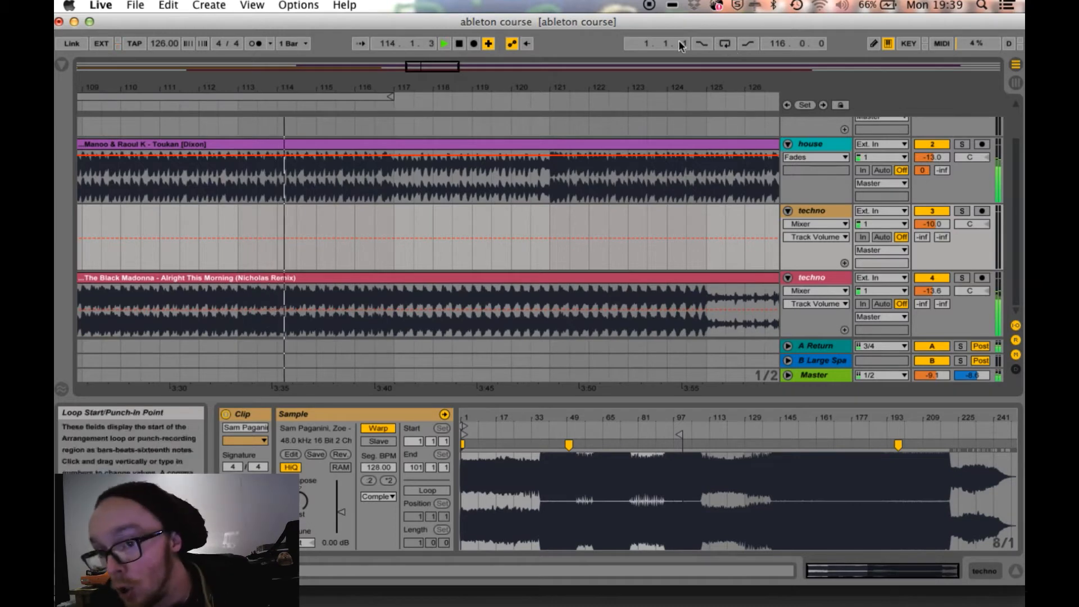
pyautogui.moveTo(437, 66); pyautogui.dragTo(437, 21)
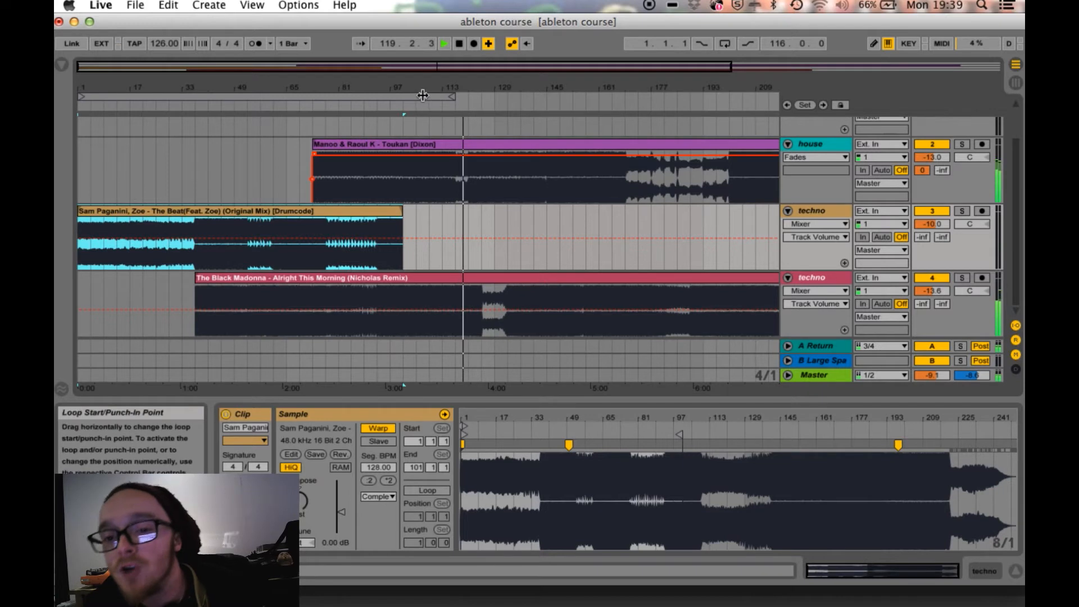
pyautogui.moveTo(420, 97)
pyautogui.mouseDown()
pyautogui.moveTo(564, 97)
pyautogui.moveTo(394, 98)
pyautogui.moveTo(416, 98)
pyautogui.mouseUp()
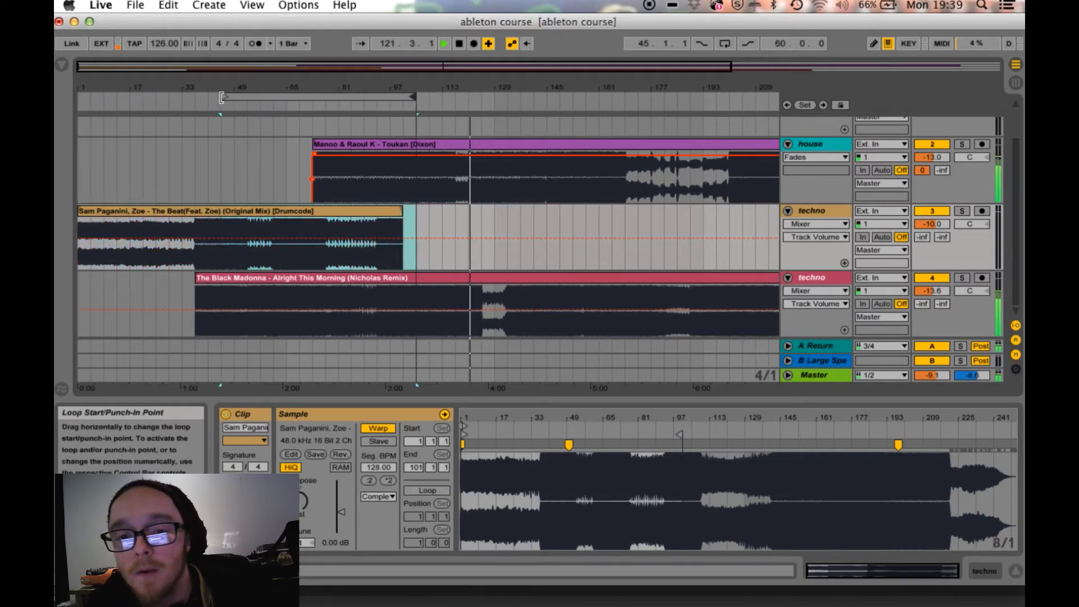
pyautogui.moveTo(225, 98); pyautogui.dragTo(290, 97)
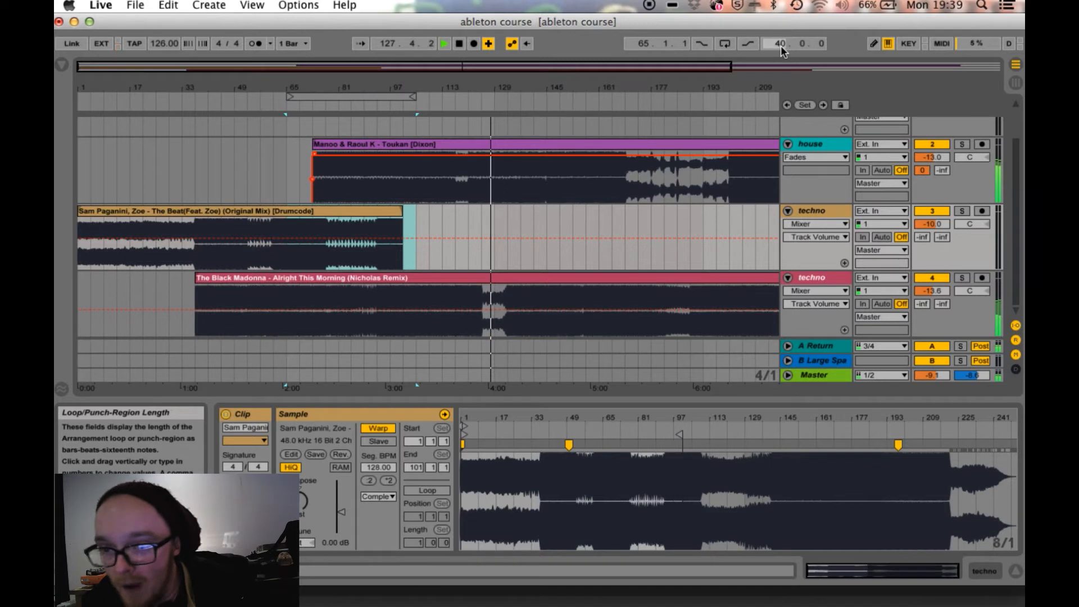
# - Launch the 26. Patrick Topping clip on techno track 3 in Session View over the playing arrangement
pyautogui.click(588, 191)
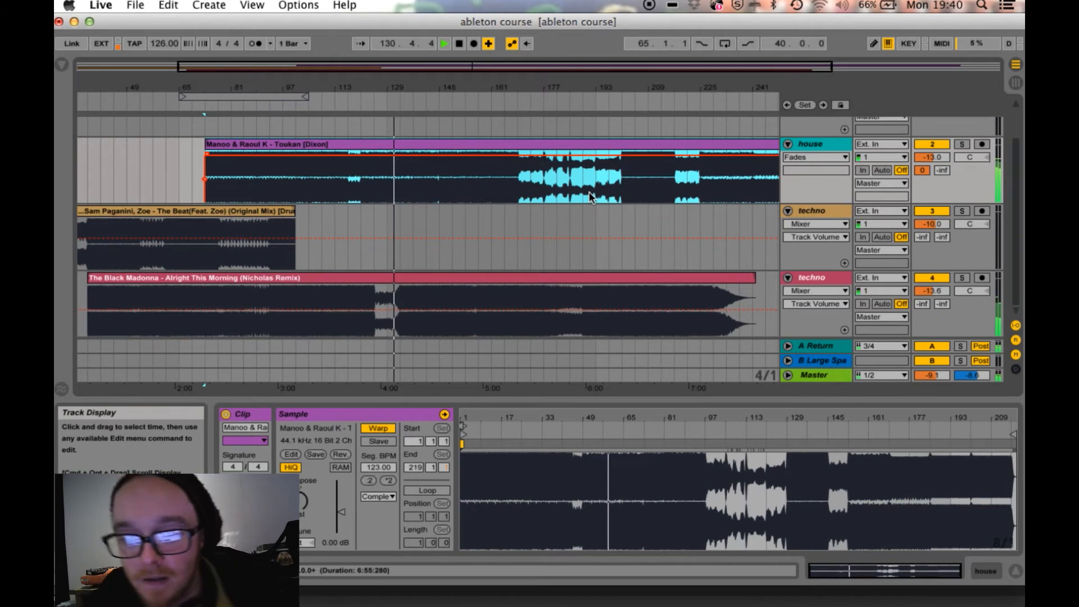
pyautogui.press('Tab')
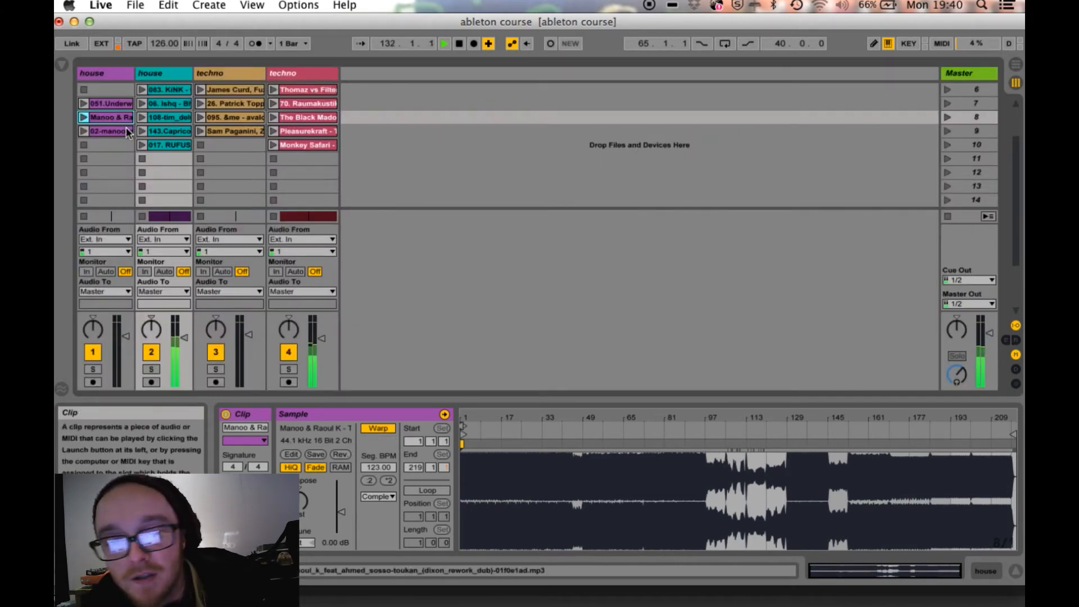
pyautogui.click(216, 106)
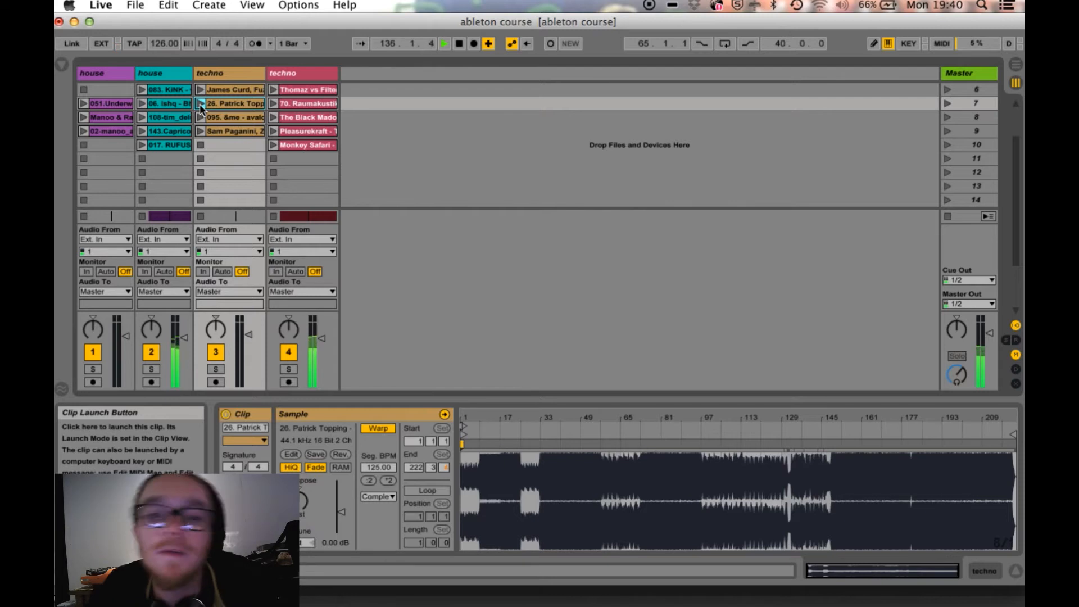
pyautogui.click(201, 105)
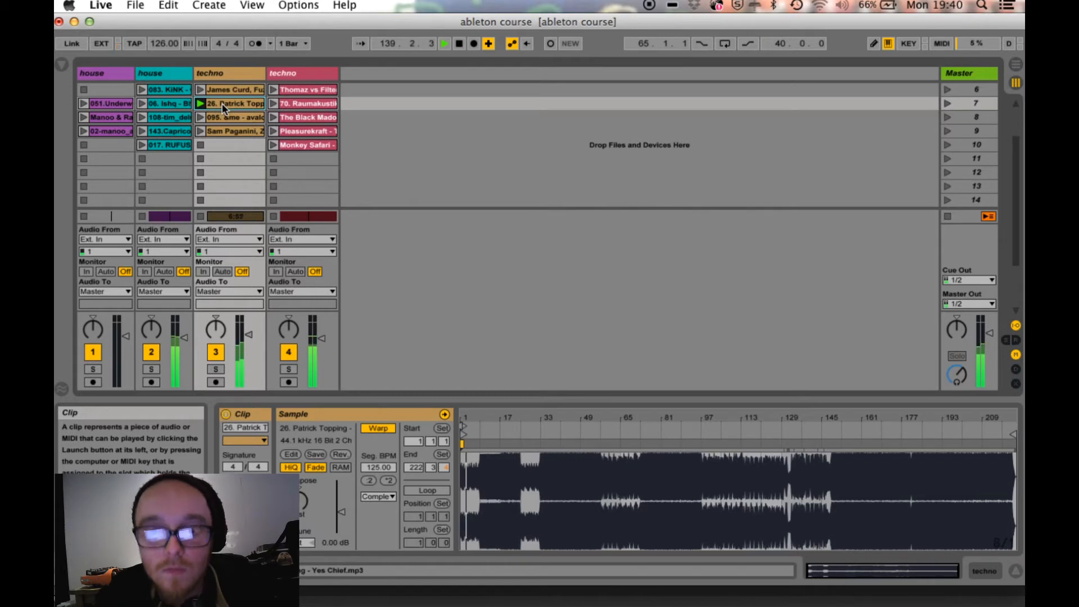
# - Place the Patrick Topping clip at bar 145 of techno track 3 in Arrangement View and restore arrangement playback
pyautogui.moveTo(221, 105); pyautogui.dragTo(440, 224)
pyautogui.press('Tab')
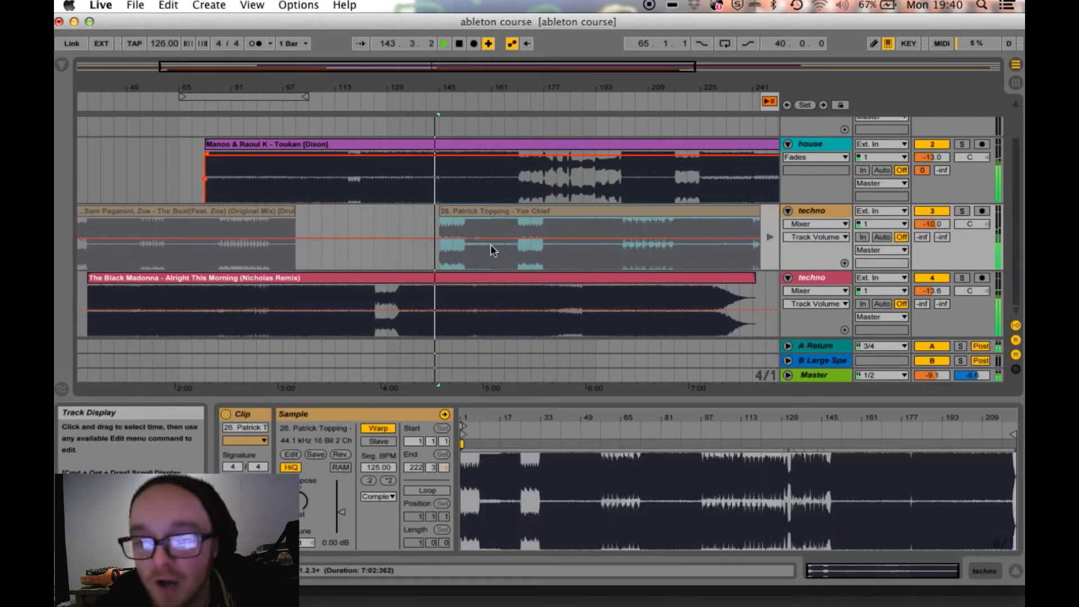
pyautogui.click(771, 103)
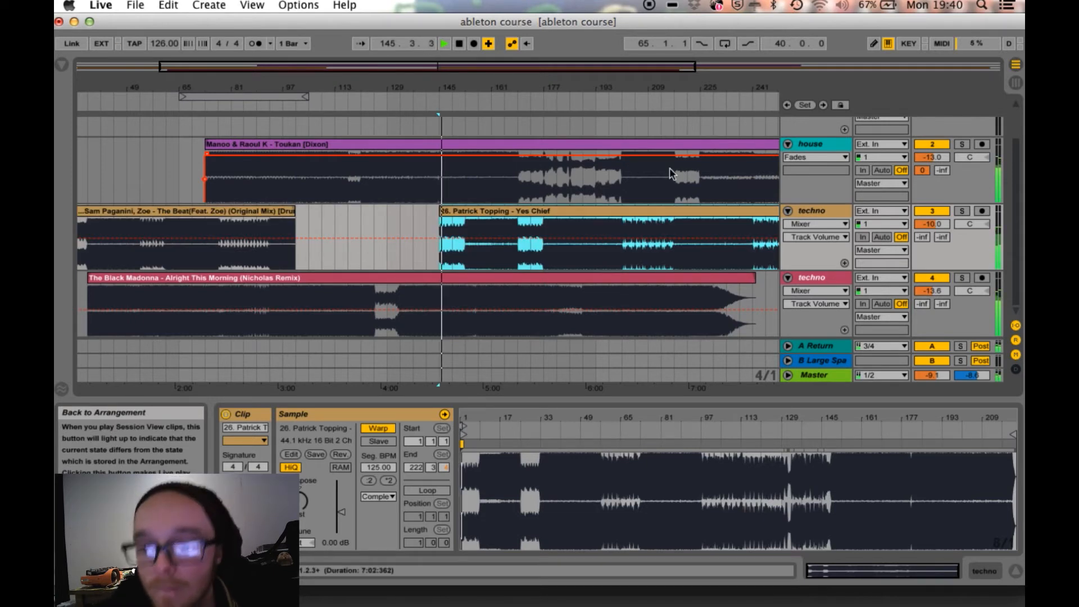
# - Try the Patrick Topping clip eight bars earlier, at bar 137, and return it to bar 145
pyautogui.hscroll(3, 542, 221)
pyautogui.hscroll(3, 509, 220)
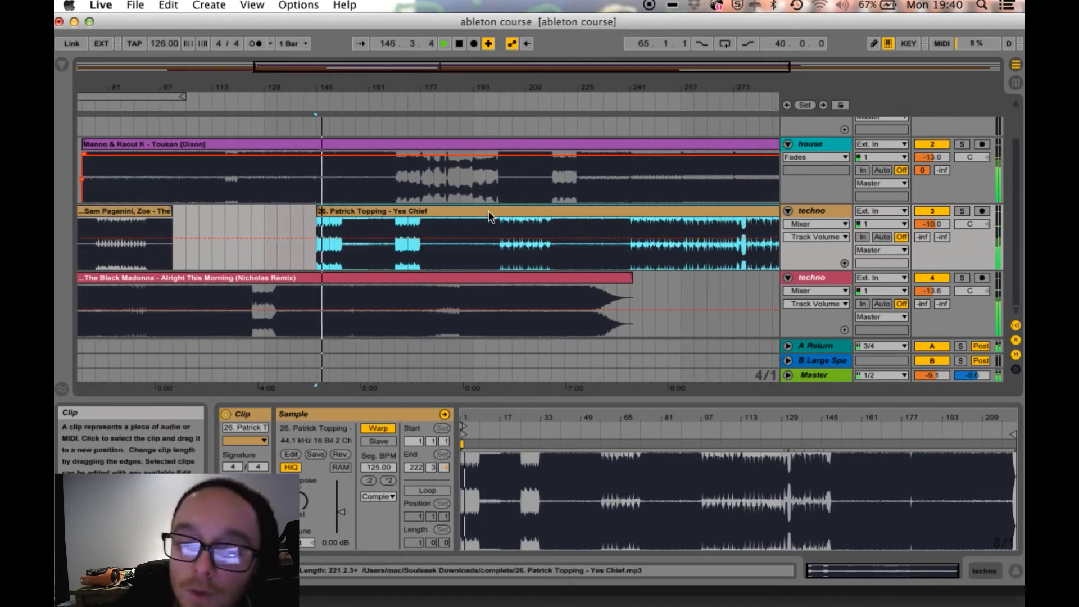
pyautogui.moveTo(341, 212); pyautogui.dragTo(309, 214)
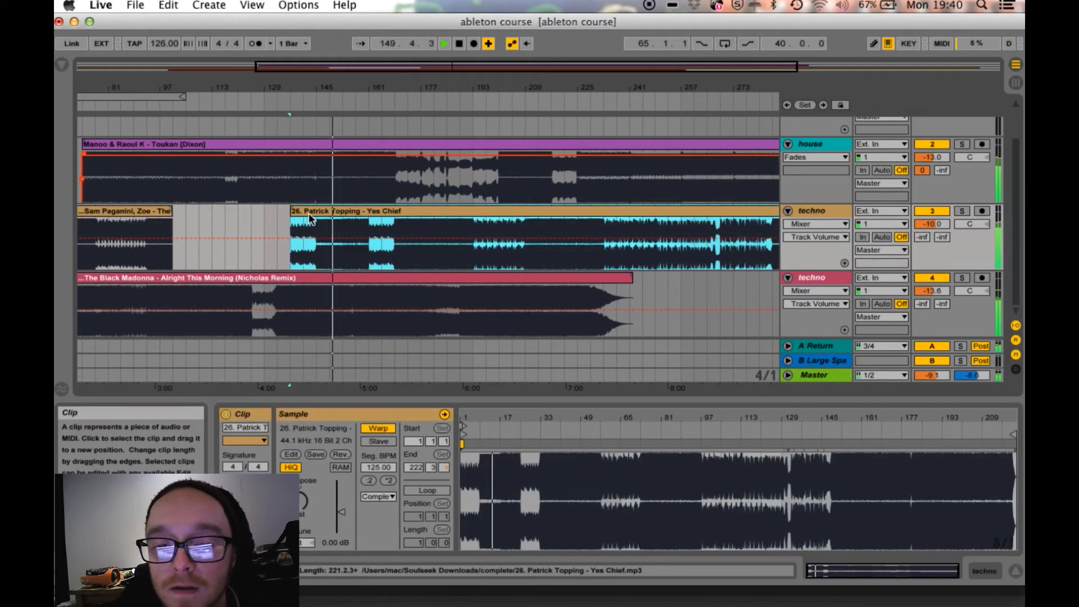
pyautogui.moveTo(308, 214); pyautogui.dragTo(335, 220)
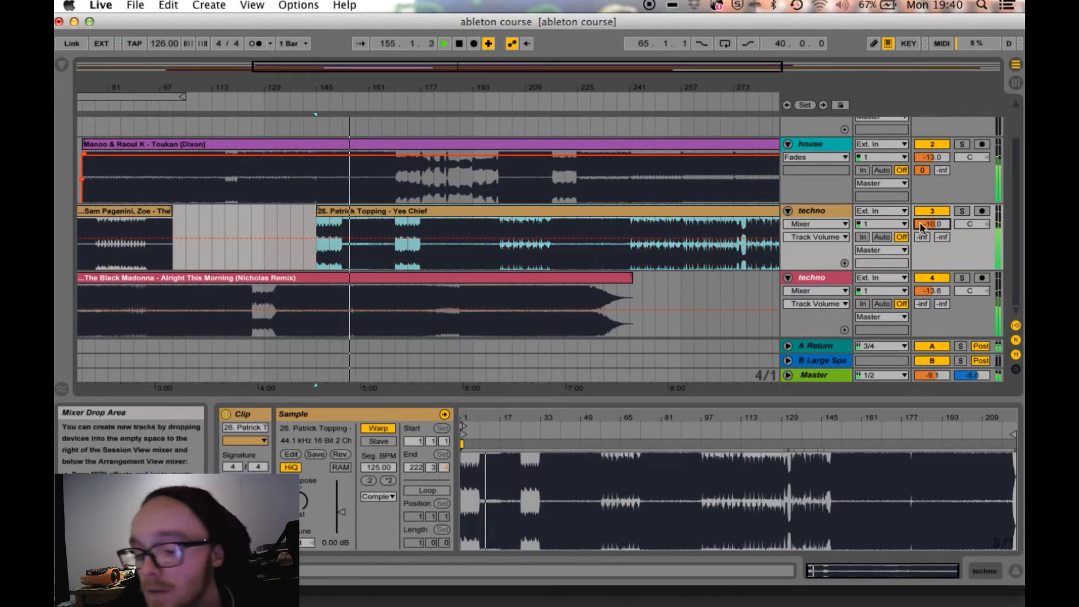
# - Lower techno track 3's volume to -13.0 dB, and shorten The Black Madonna clip on techno track 4 to end at bar 169
pyautogui.press('Down')
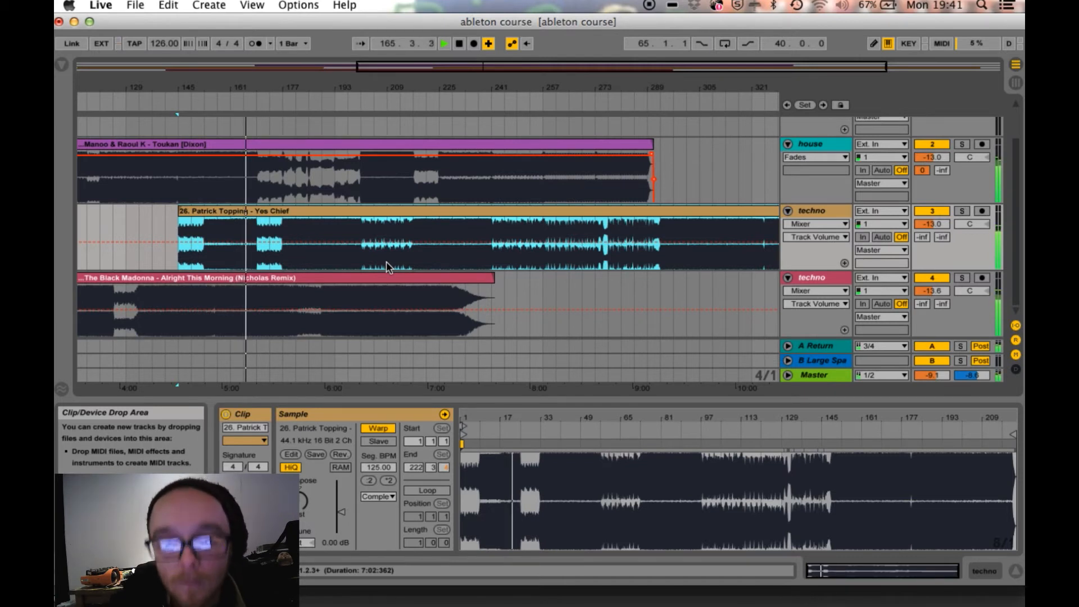
pyautogui.moveTo(492, 279); pyautogui.dragTo(251, 284)
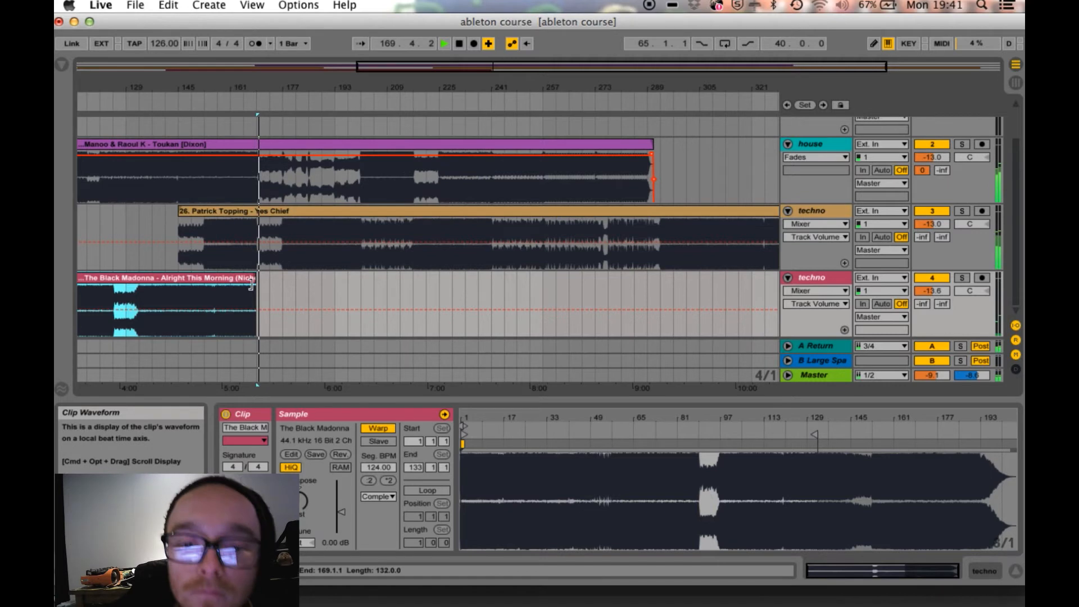
# - Shorten the Manoo & Raoul K clip on house track 2 to end at bar 201, where the Patrick Topping waveform gets fuller
pyautogui.hscroll(-2, 340, 298)
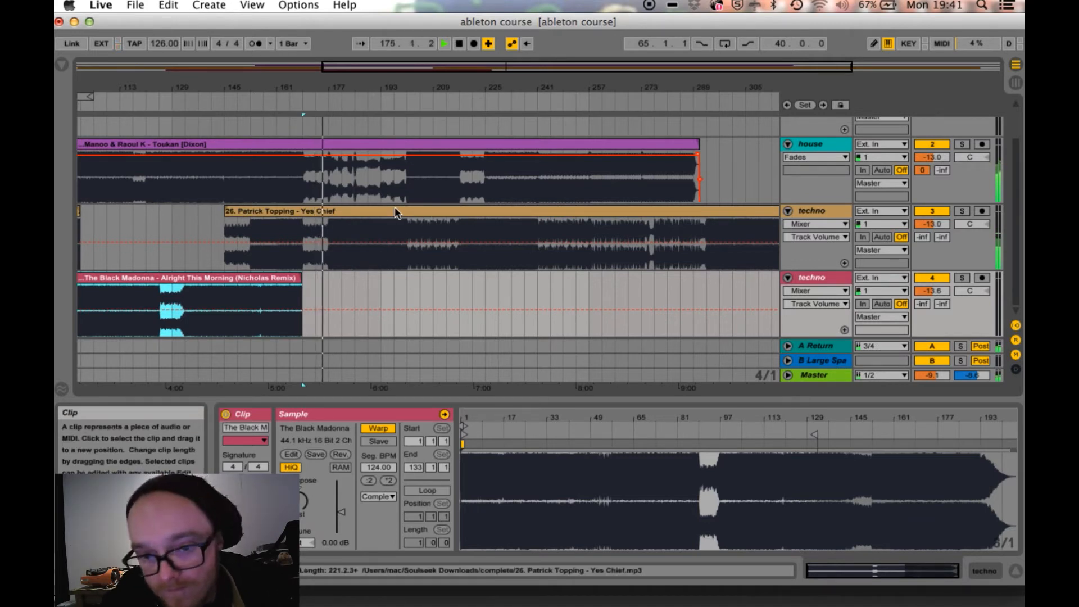
pyautogui.click(700, 144)
pyautogui.moveTo(694, 144); pyautogui.dragTo(407, 184)
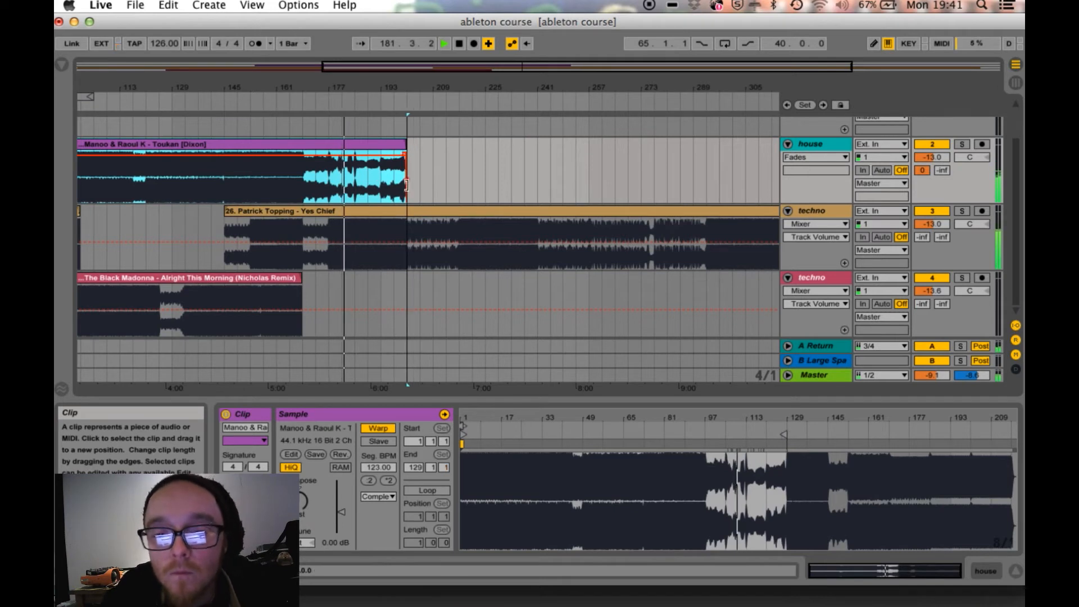
pyautogui.click(330, 197)
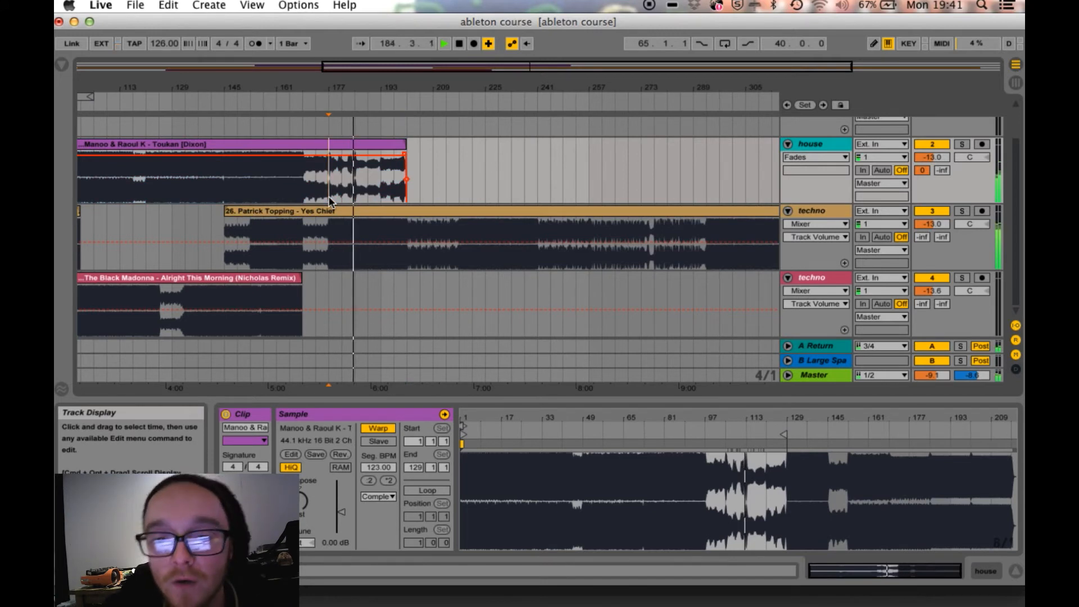
# - Copy bars 177 to 193 of the Manoo & Raoul K clip on house track 2 and paste this 16-bar excerpt at bar 201
pyautogui.moveTo(330, 198); pyautogui.dragTo(376, 196)
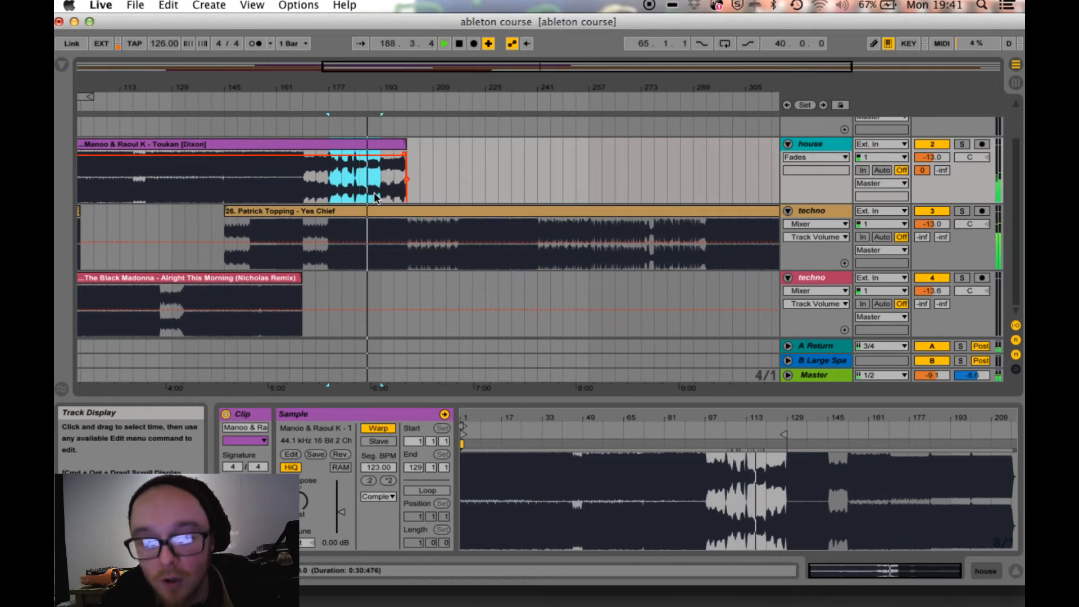
pyautogui.rightClick(359, 145)
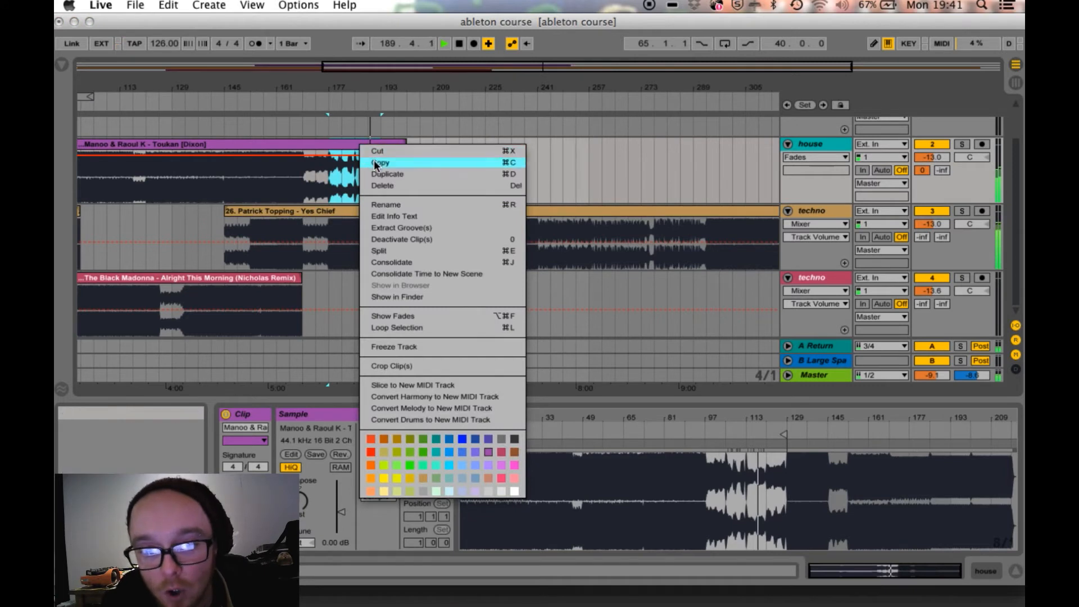
pyautogui.click(374, 163)
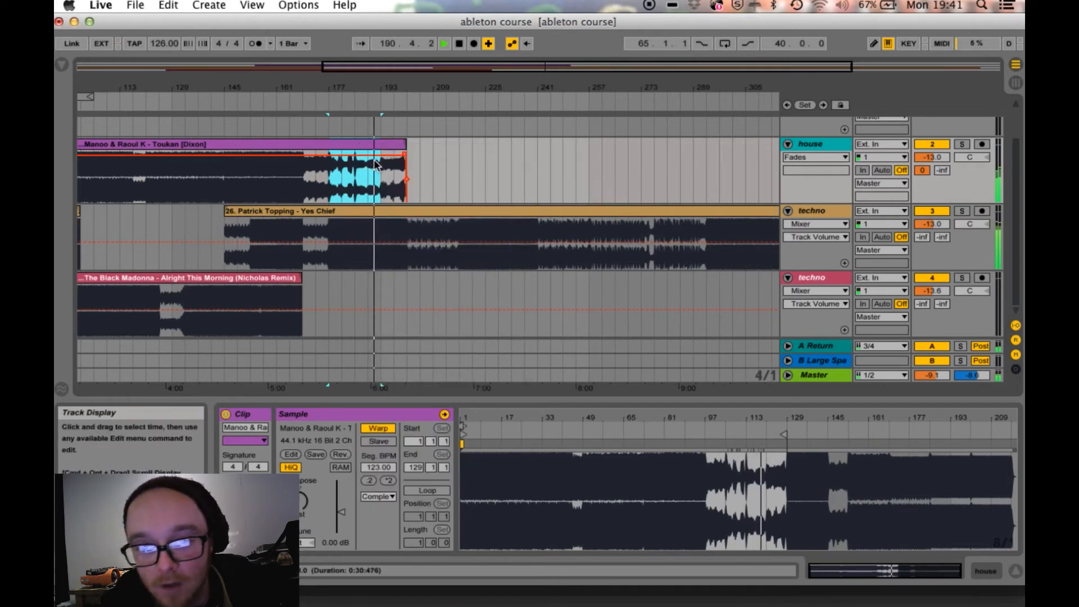
pyautogui.click(410, 150)
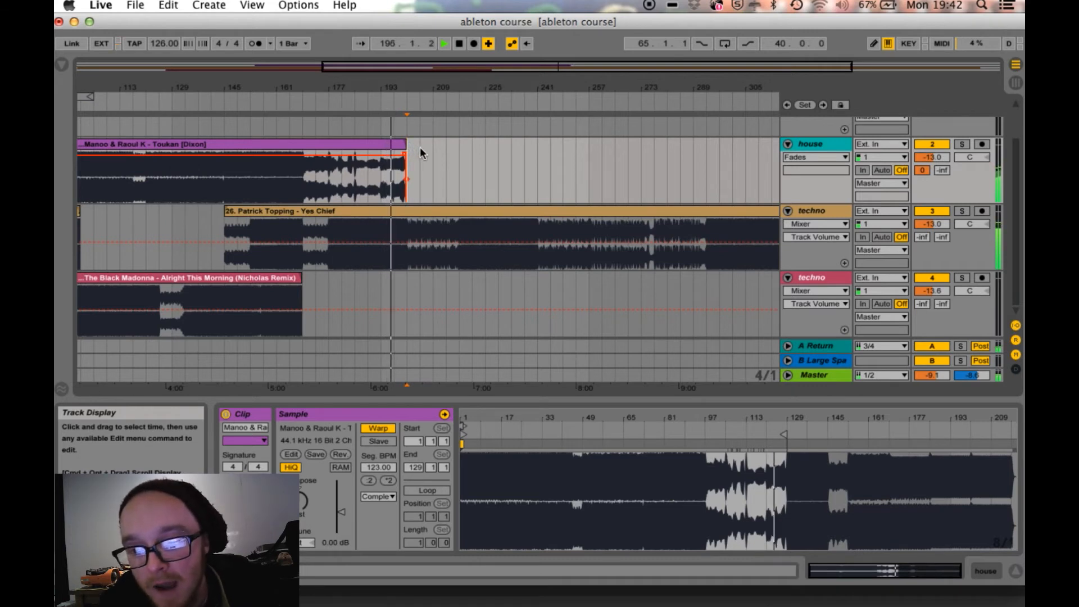
pyautogui.press('super+v')
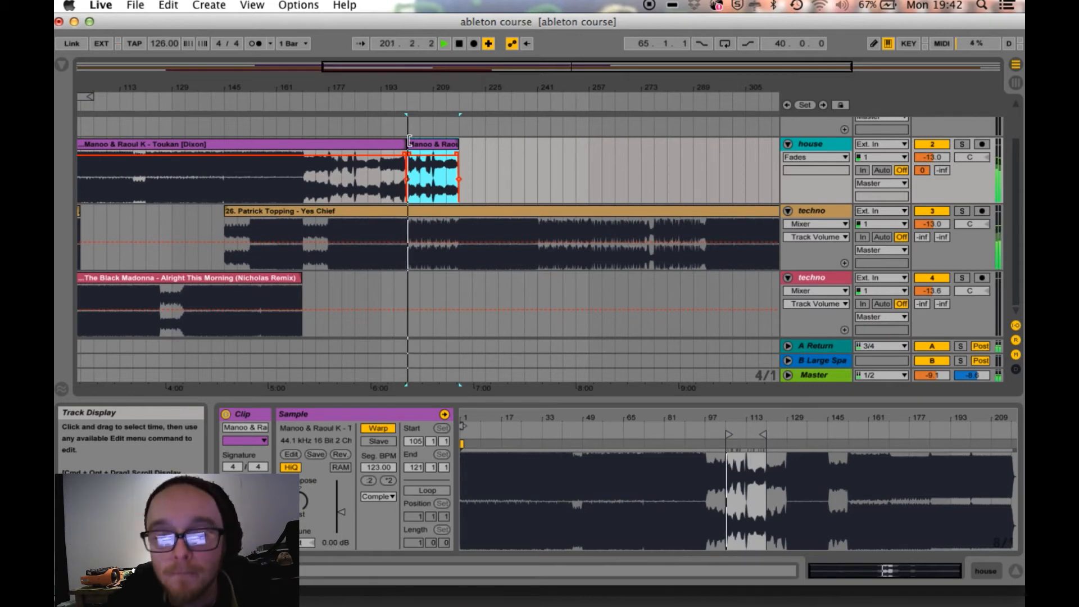
pyautogui.moveTo(459, 145); pyautogui.dragTo(512, 145)
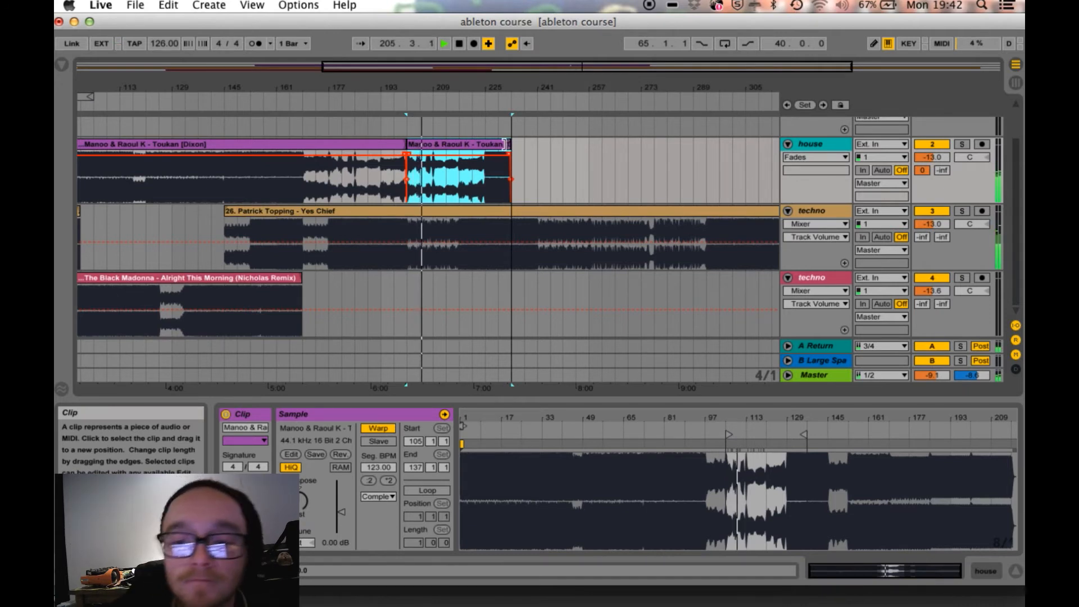
pyautogui.moveTo(504, 144); pyautogui.dragTo(451, 148)
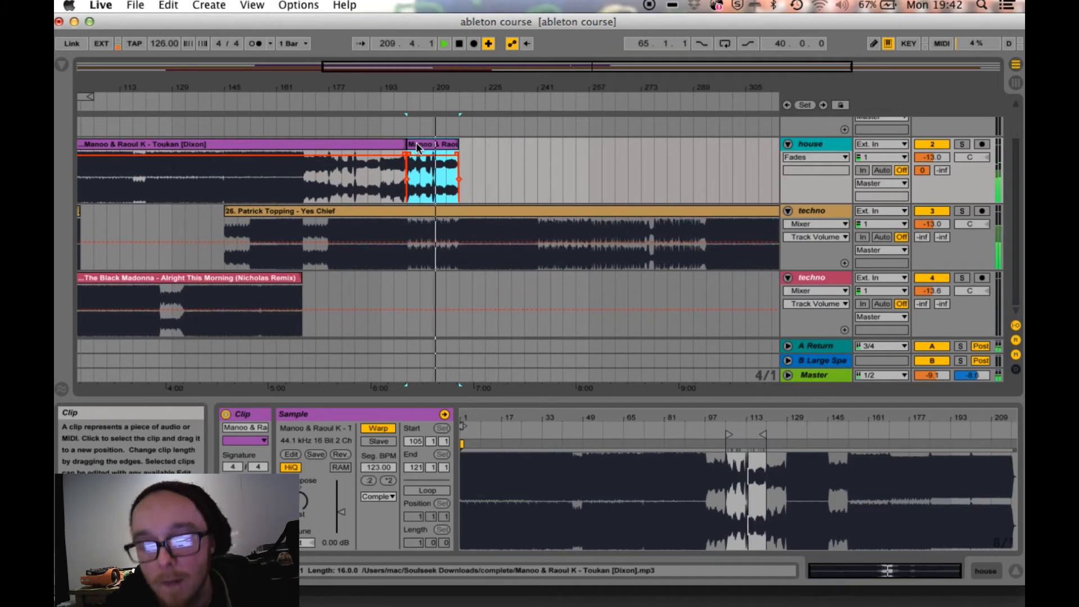
# - Duplicate the pasted 16-bar excerpt to bar 217, and duplicate bars 209 to 217 over its first eight bars
pyautogui.rightClick(418, 146)
pyautogui.click(434, 181)
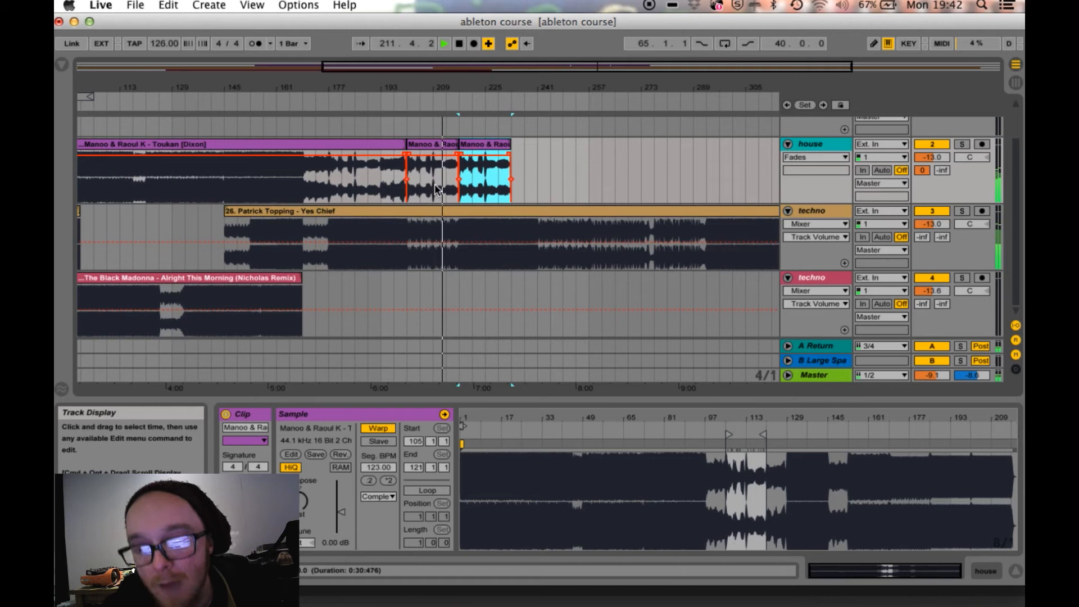
pyautogui.press('super+d')
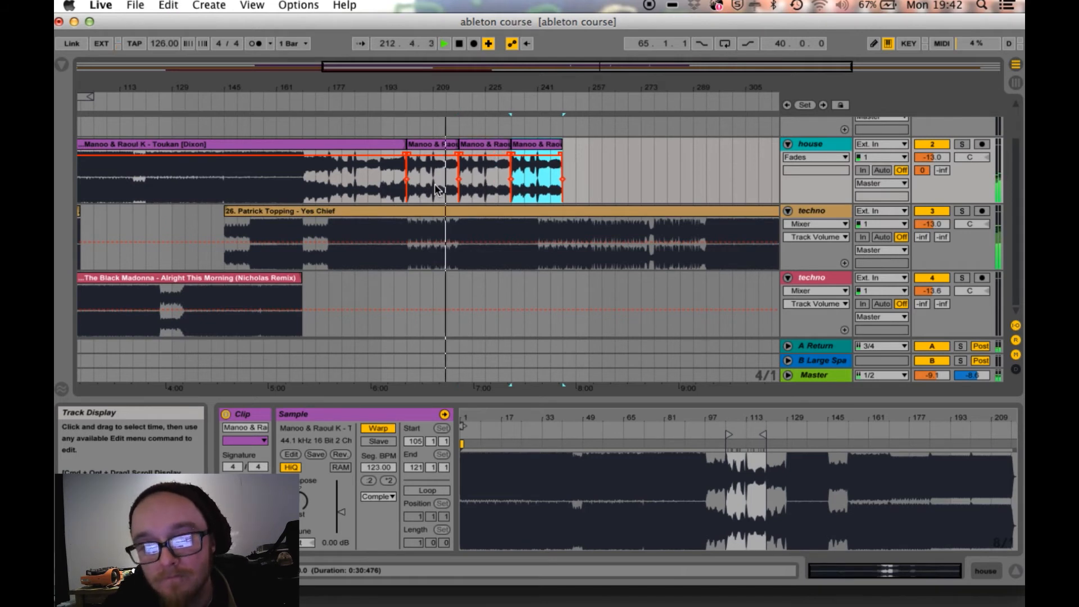
pyautogui.press('super+z')
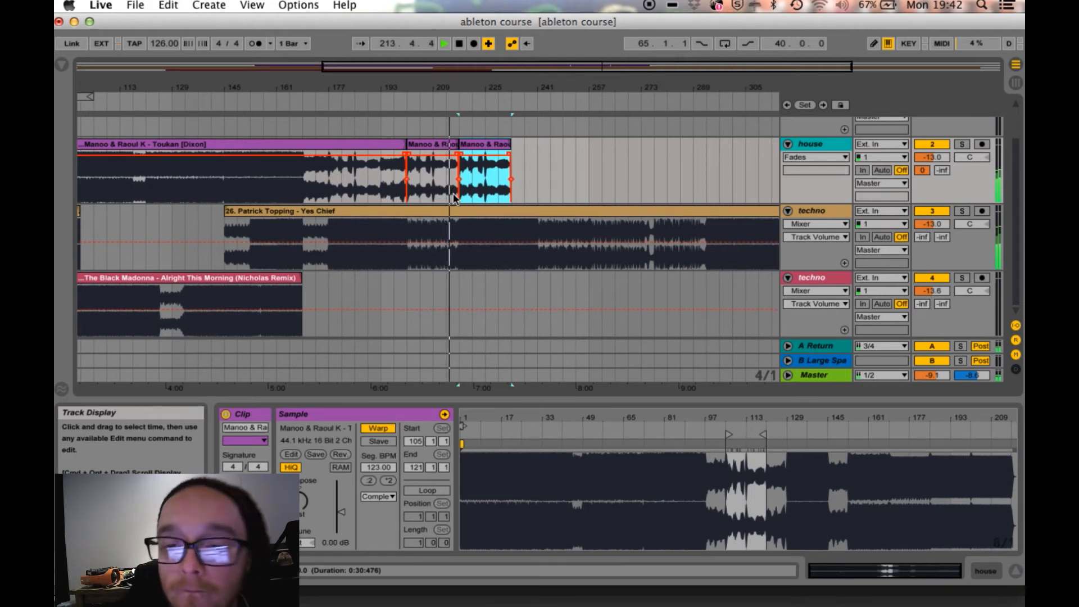
pyautogui.click(434, 195)
pyautogui.moveTo(434, 194); pyautogui.dragTo(459, 197)
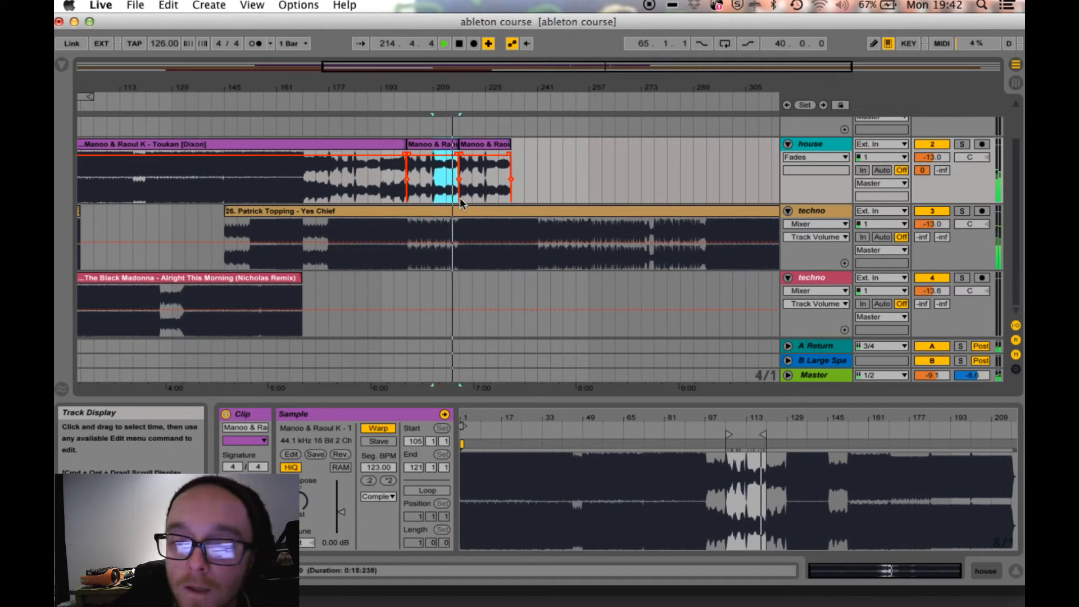
pyautogui.press('super+d')
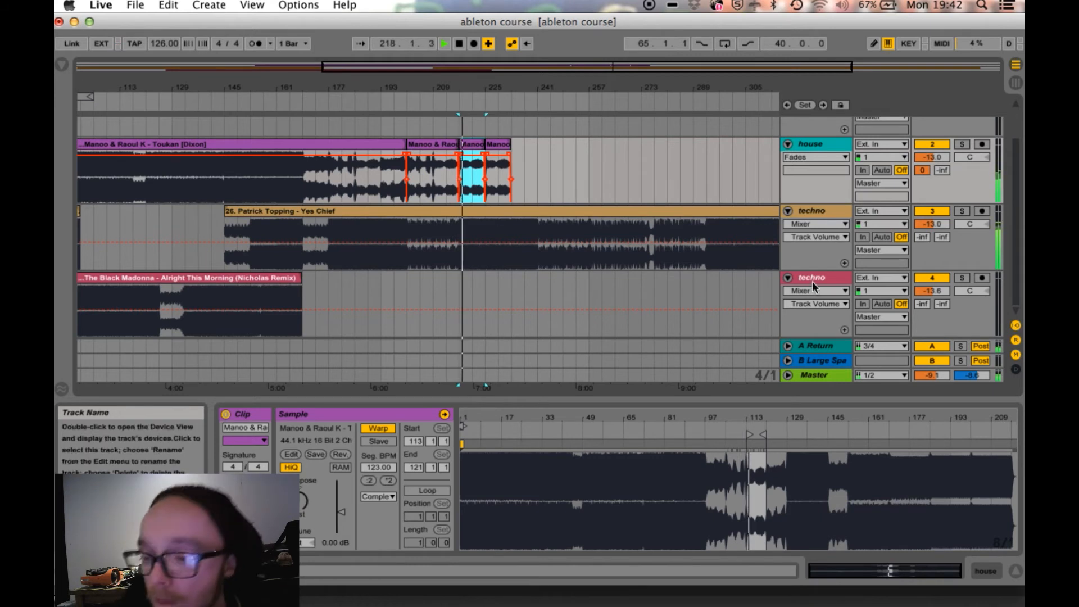
# - Raise the Master track's volume to -3.1 dB
pyautogui.click(924, 376)
pyautogui.moveTo(924, 377); pyautogui.dragTo(924, 365)
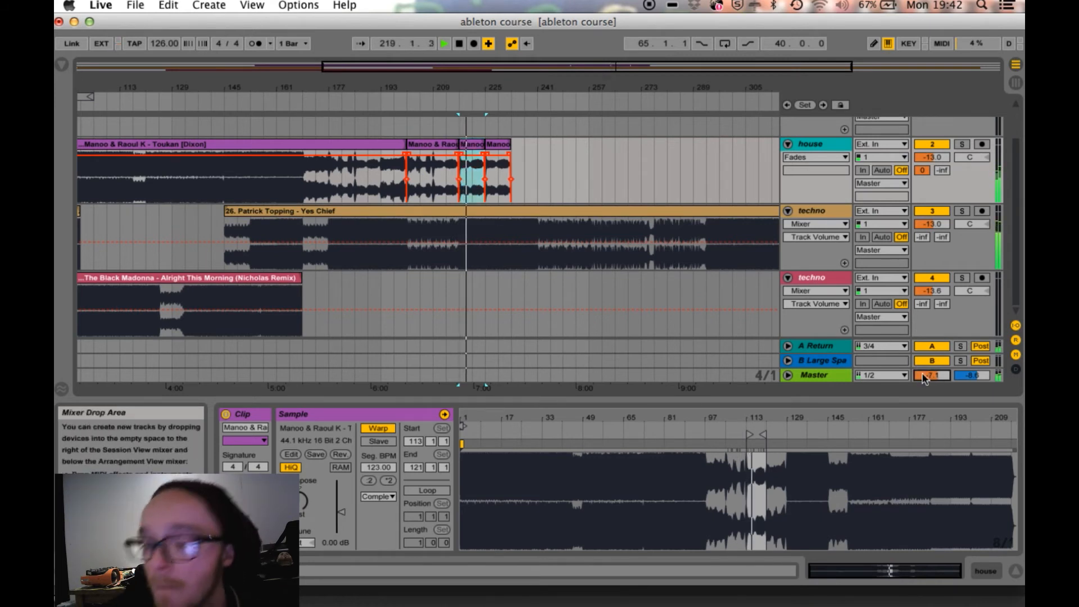
pyautogui.press('Up')
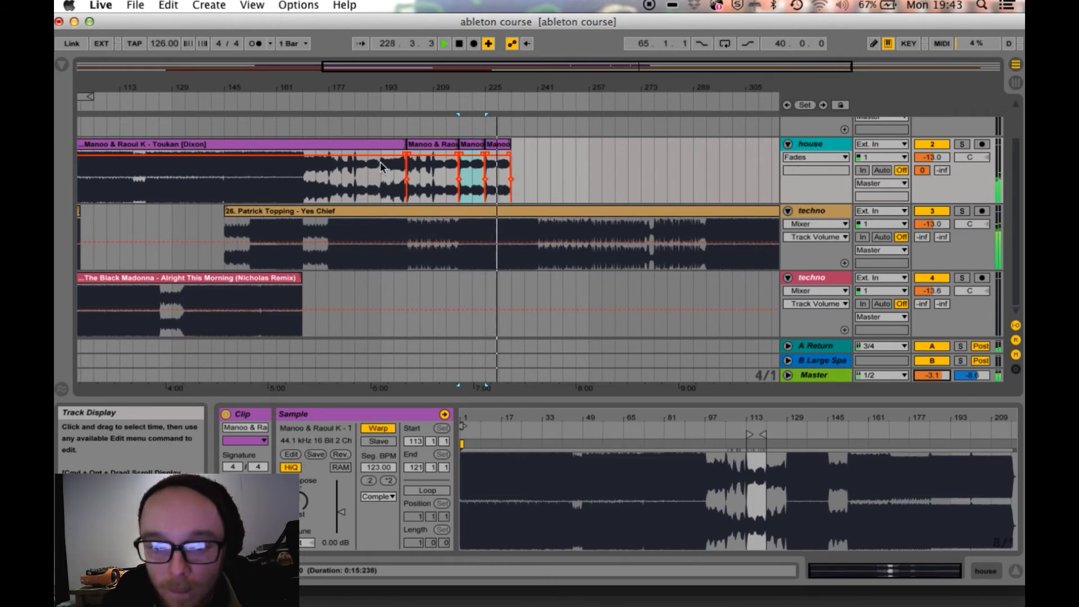
# - Copy bars 201 to 209 of the Manoo & Raoul K excerpt and paste them at bar 233 on house track 2
pyautogui.moveTo(432, 191); pyautogui.dragTo(413, 193)
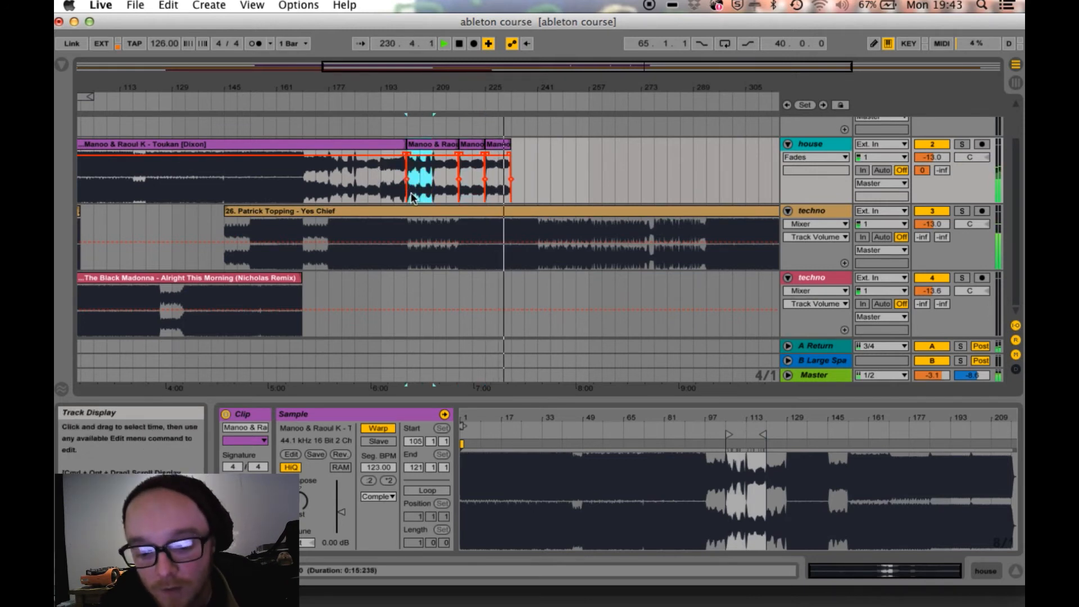
pyautogui.click(515, 196)
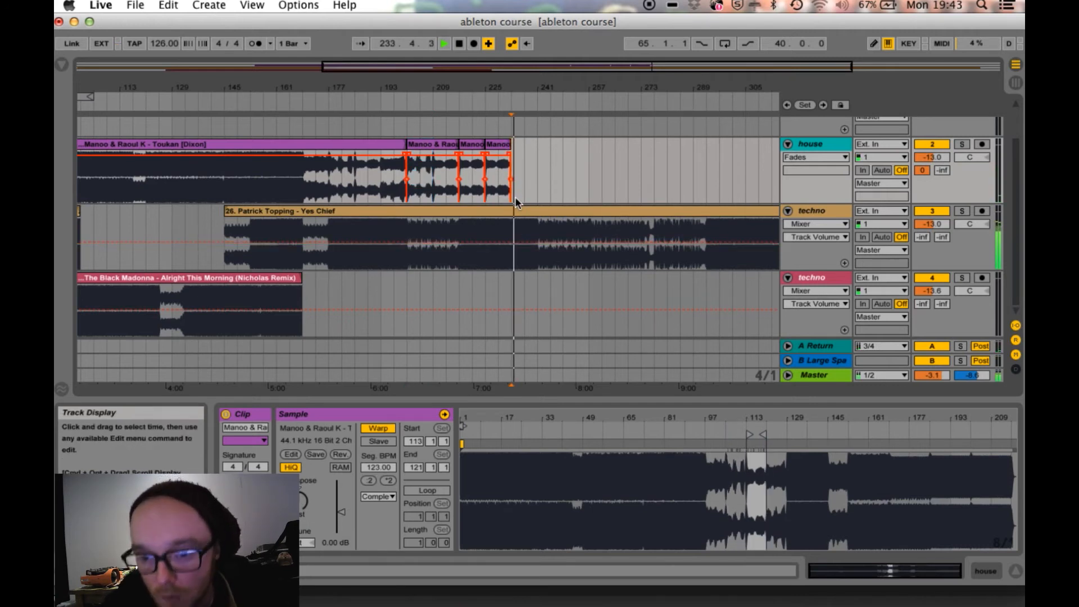
pyautogui.press('super+v')
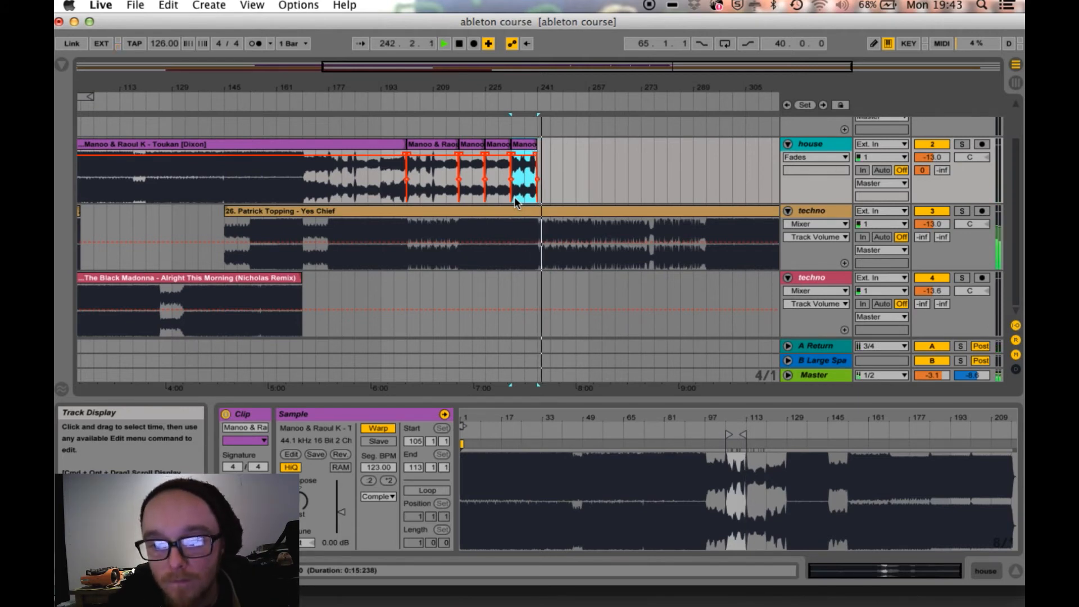
# - Duplicate the two eight-bar Manoo & Raoul K clips between bars 217 and 233 to bar 241, and again to bar 257
pyautogui.click(499, 147)
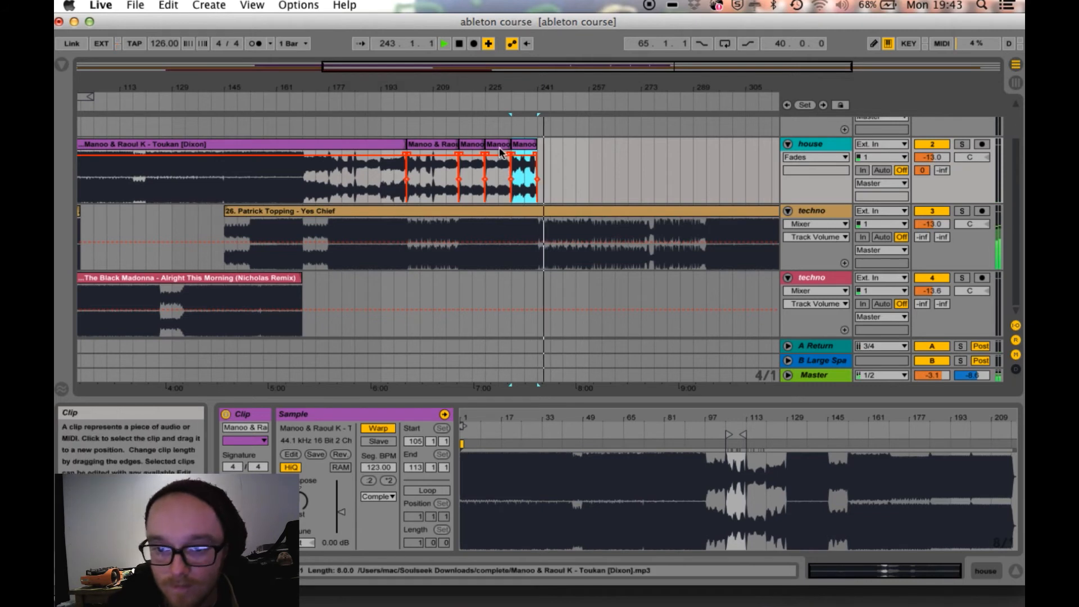
pyautogui.click(470, 149)
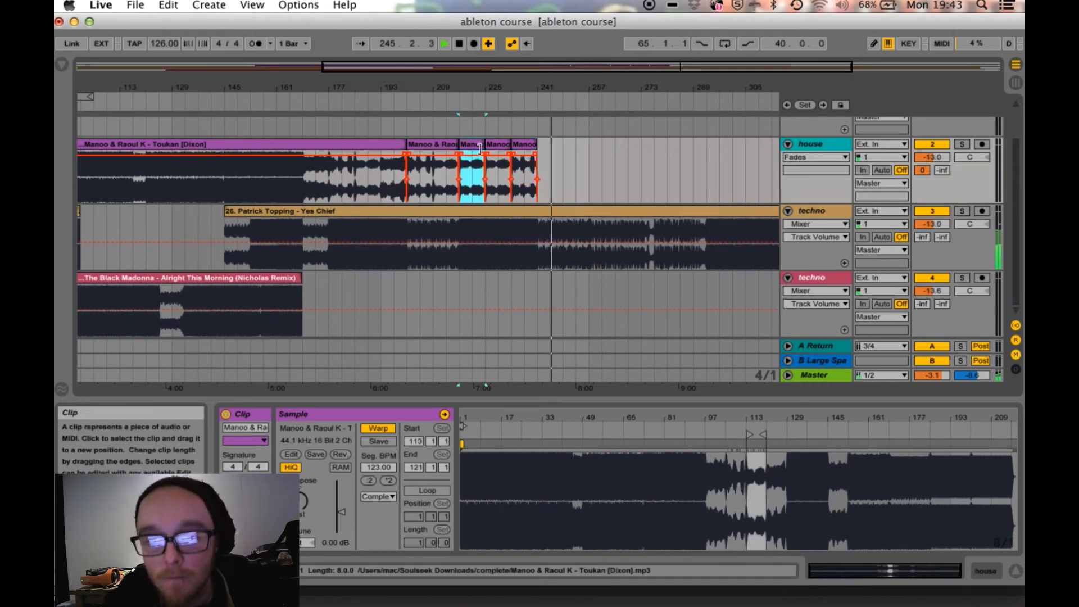
pyautogui.keyDown('shift'); pyautogui.click(496, 150); pyautogui.keyUp('shift')
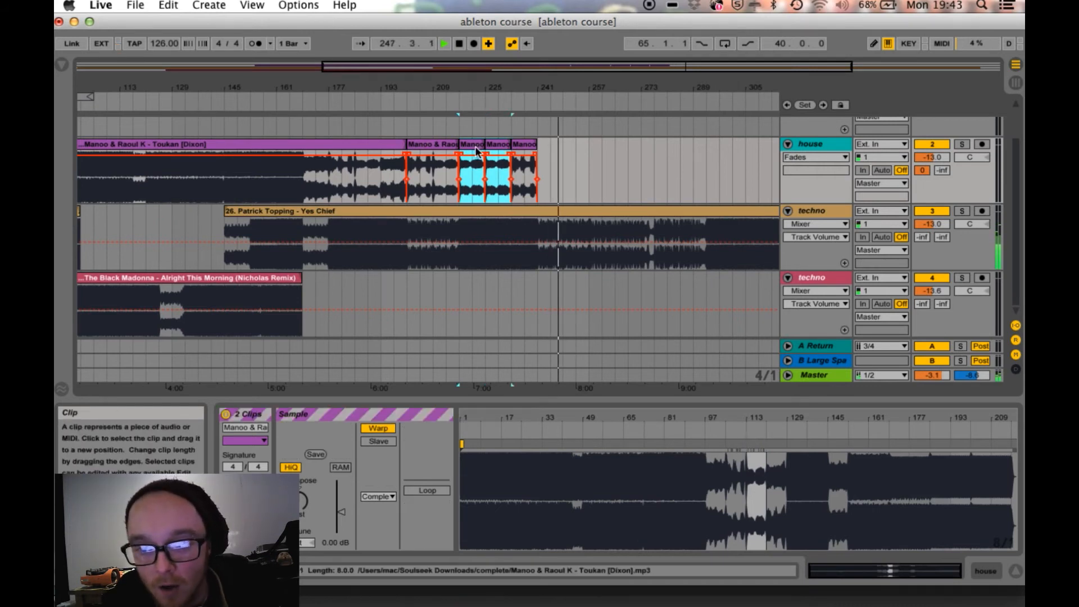
pyautogui.moveTo(477, 150); pyautogui.dragTo(558, 157)
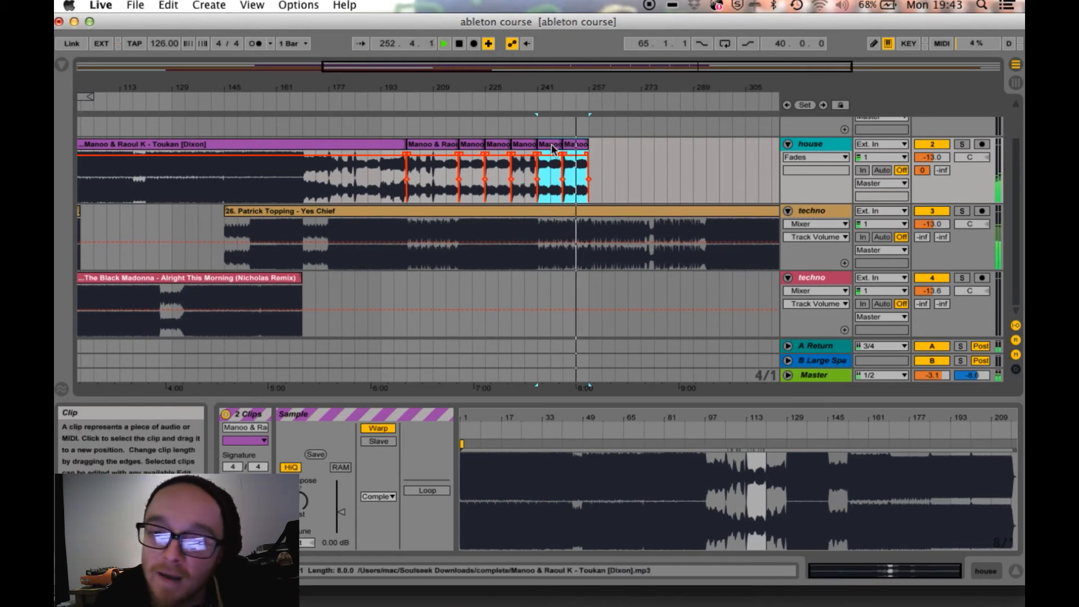
pyautogui.moveTo(553, 147); pyautogui.dragTo(603, 157)
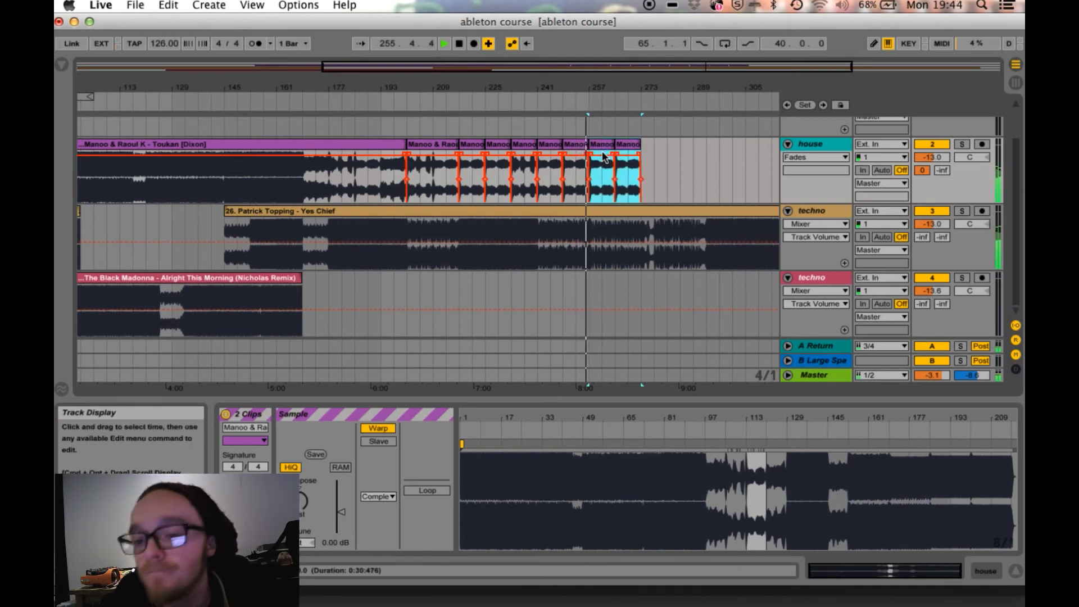
# - Try the last Manoo & Raoul K clip extended to 28 bars at bar 277, and refill bar 265 with a duplicate of the preceding eight-bar clip
pyautogui.moveTo(641, 146); pyautogui.dragTo(692, 150)
pyautogui.moveTo(695, 151)
pyautogui.mouseDown()
pyautogui.moveTo(708, 150)
pyautogui.moveTo(690, 152)
pyautogui.mouseUp()
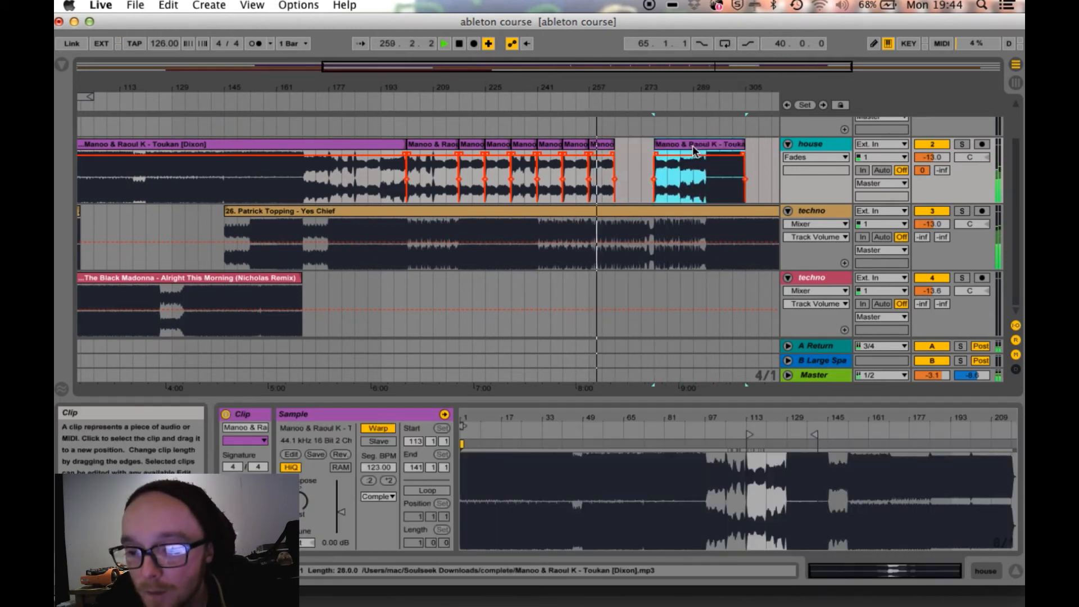
pyautogui.click(603, 147)
pyautogui.press('cmd+d')
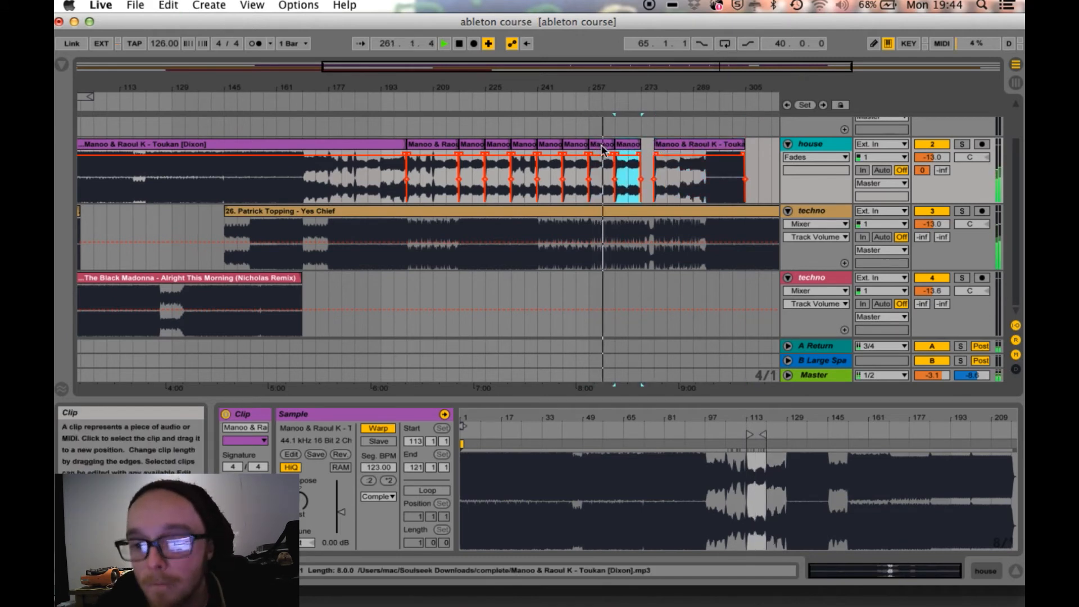
# - Extend the Manoo & Raoul K clip at bar 265 to end at bar 277, and delete the leftover clip behind it
pyautogui.moveTo(641, 145)
pyautogui.mouseDown()
pyautogui.moveTo(690, 147)
pyautogui.moveTo(649, 156)
pyautogui.mouseUp()
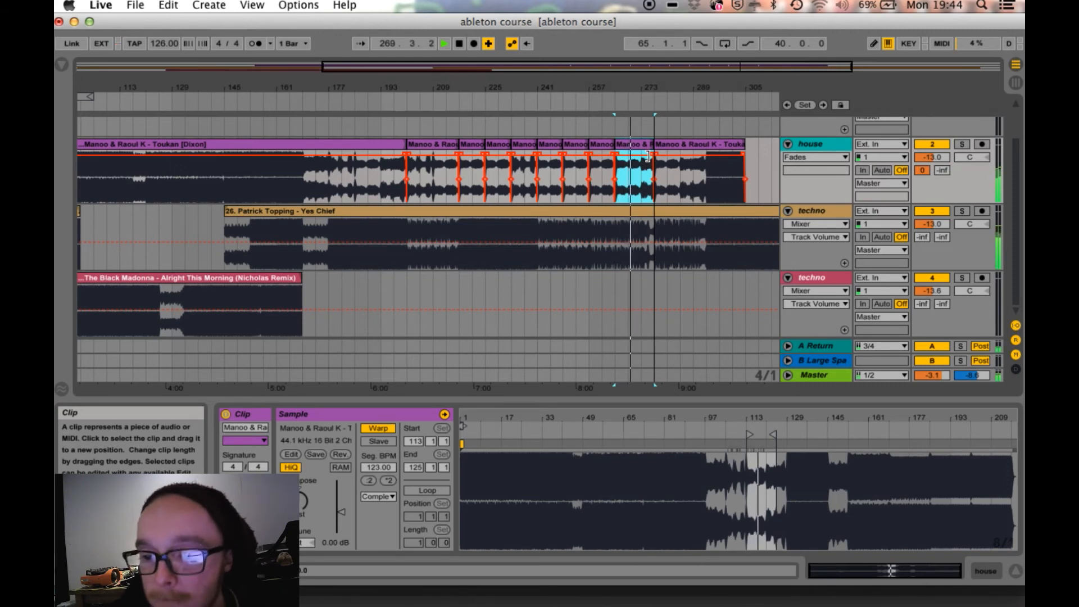
pyautogui.moveTo(648, 156); pyautogui.dragTo(669, 159)
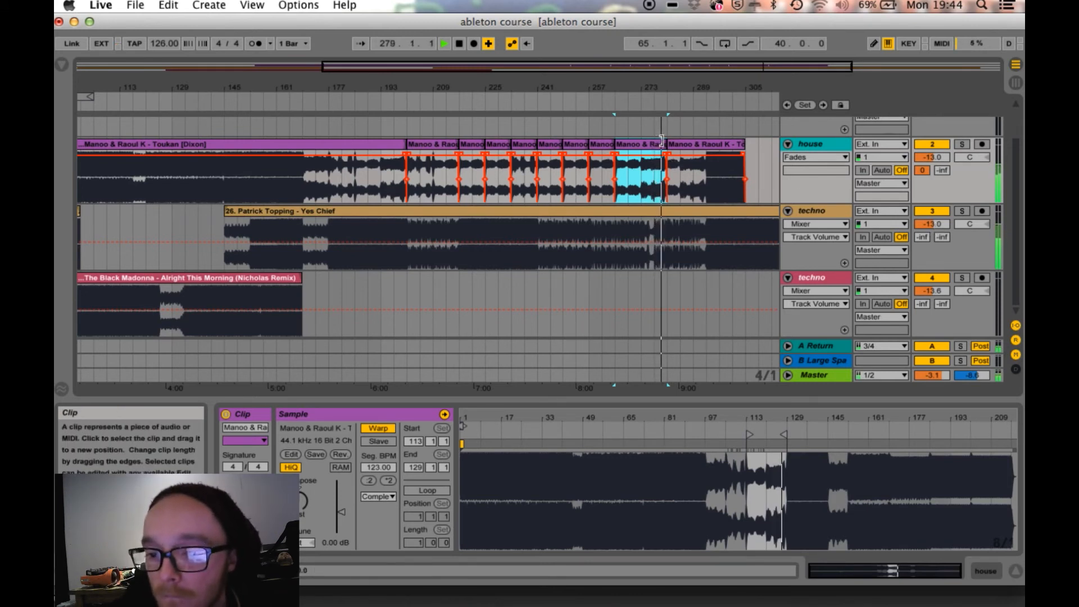
pyautogui.moveTo(663, 141); pyautogui.dragTo(654, 144)
pyautogui.click(680, 151)
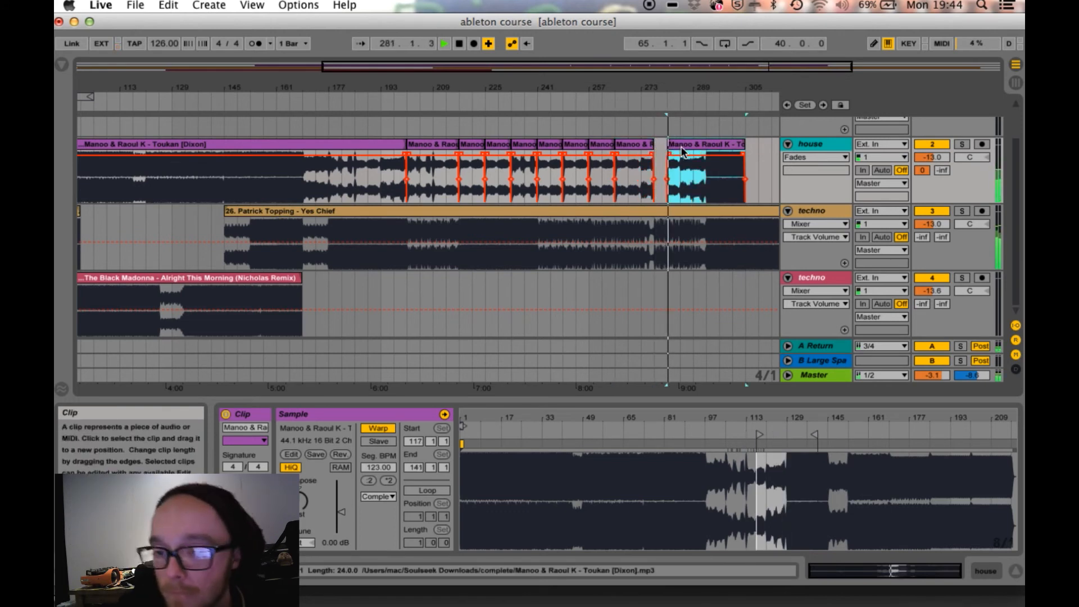
pyautogui.press('Delete')
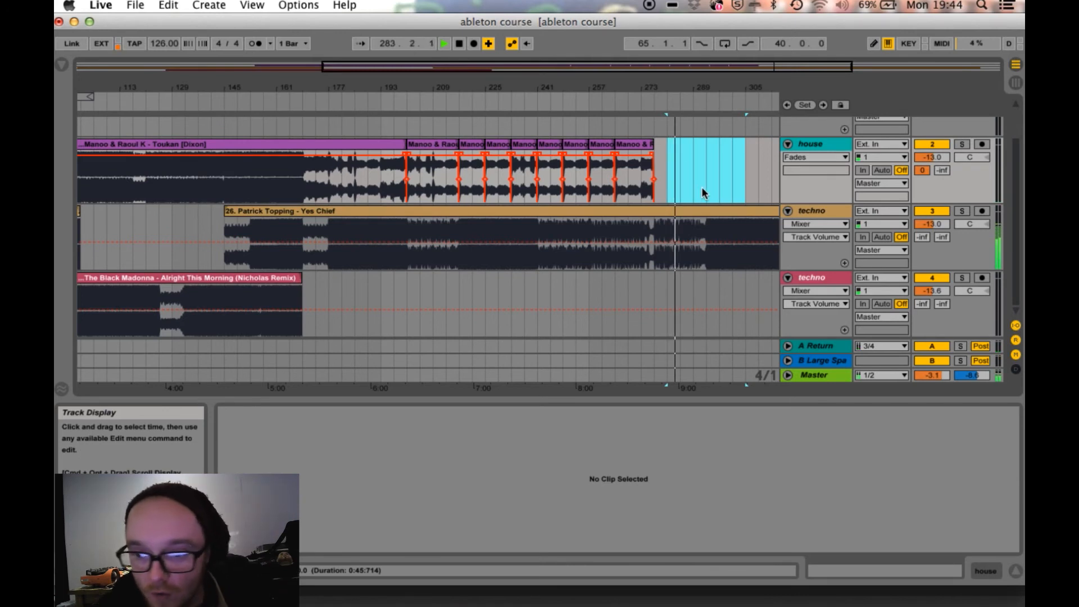
# - Browse the Session View clips for the next track and return to Arrangement View
pyautogui.press('Tab')
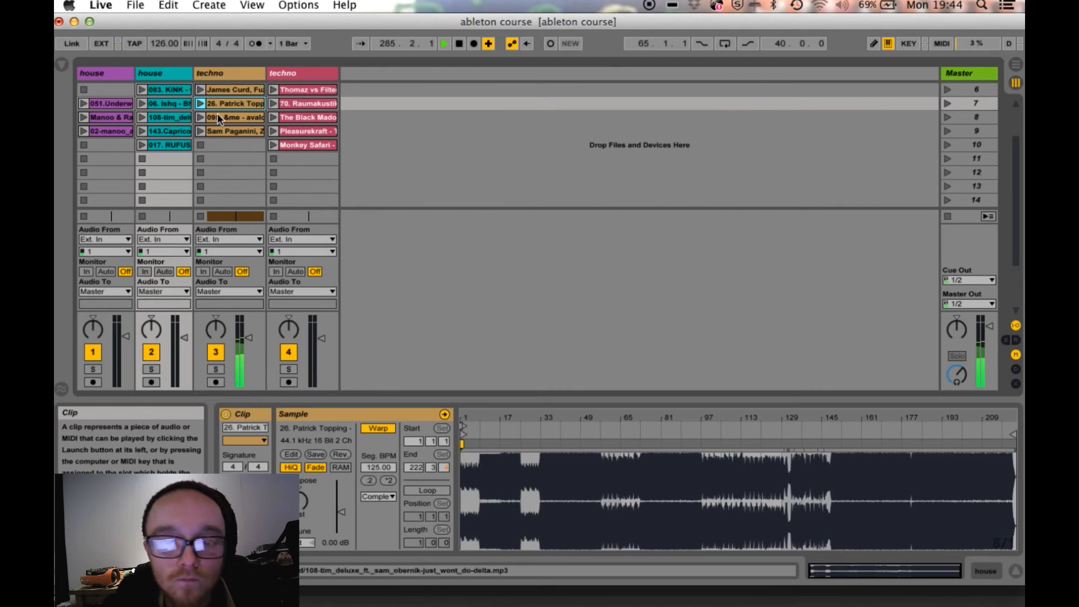
pyautogui.press('Down')
pyautogui.press('Down')
pyautogui.press('Down')
pyautogui.press('Down')
pyautogui.press('Down')
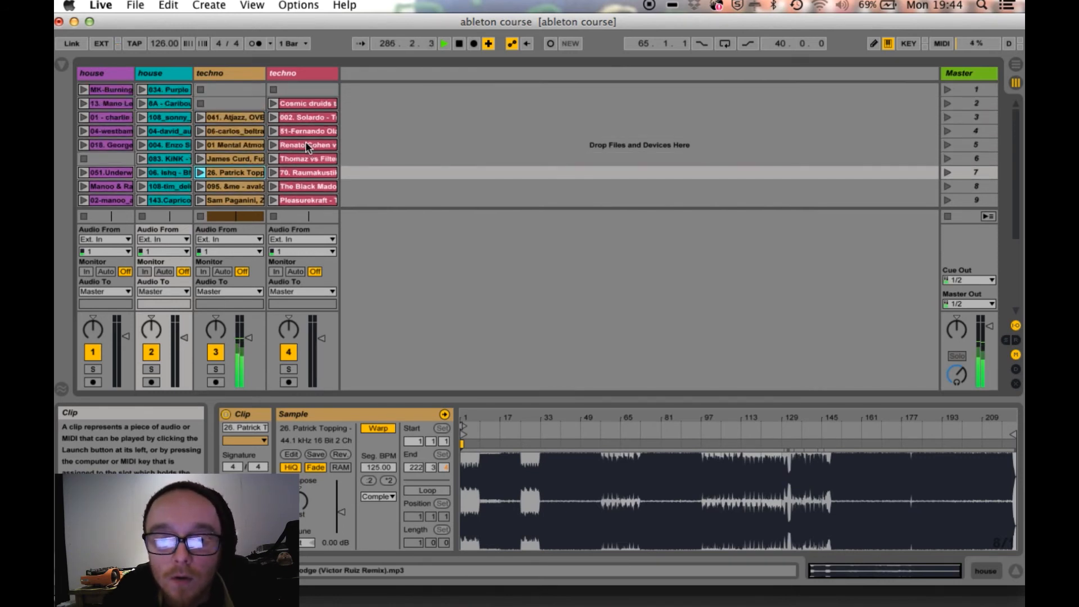
pyautogui.press('Tab')
# - Stop playback and delete everything after bar 277 of the Patrick Topping clip on techno track 3
pyautogui.hscroll(3, 523, 181)
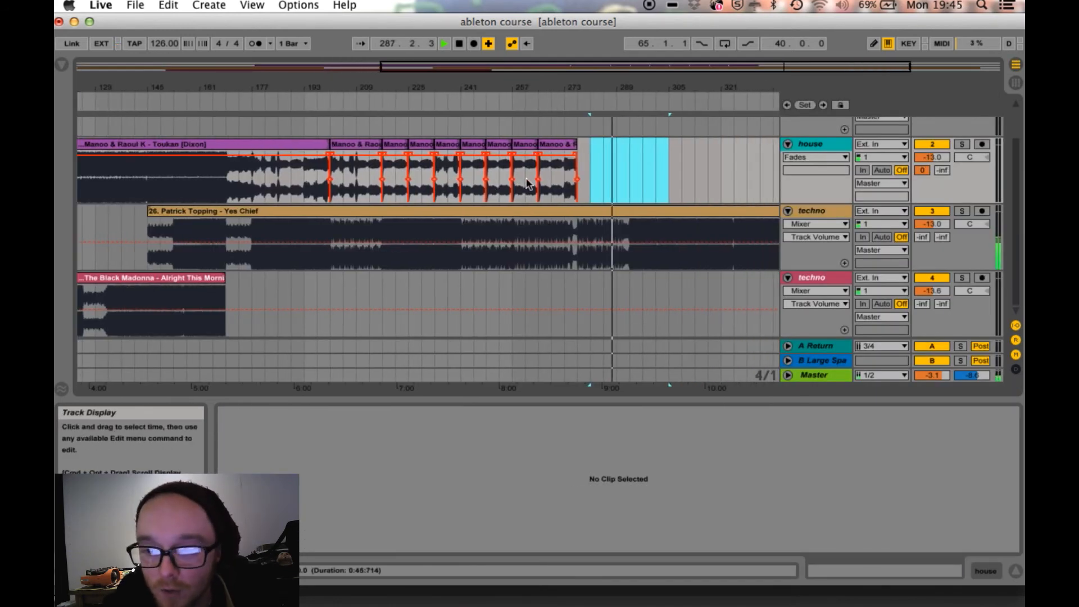
pyautogui.click(574, 234)
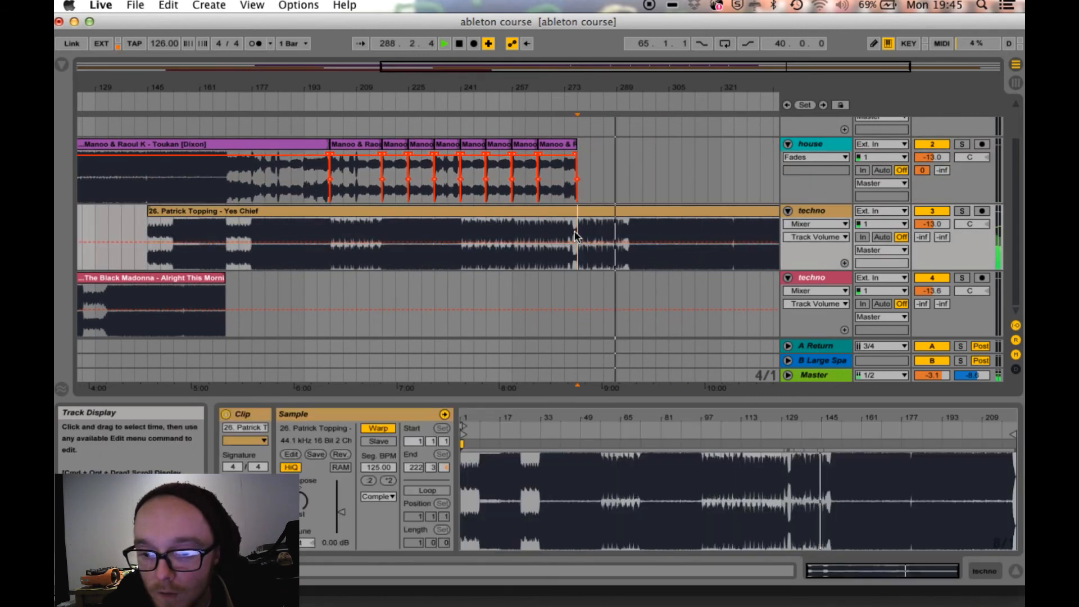
pyautogui.moveTo(575, 235); pyautogui.dragTo(628, 231)
pyautogui.press('space')
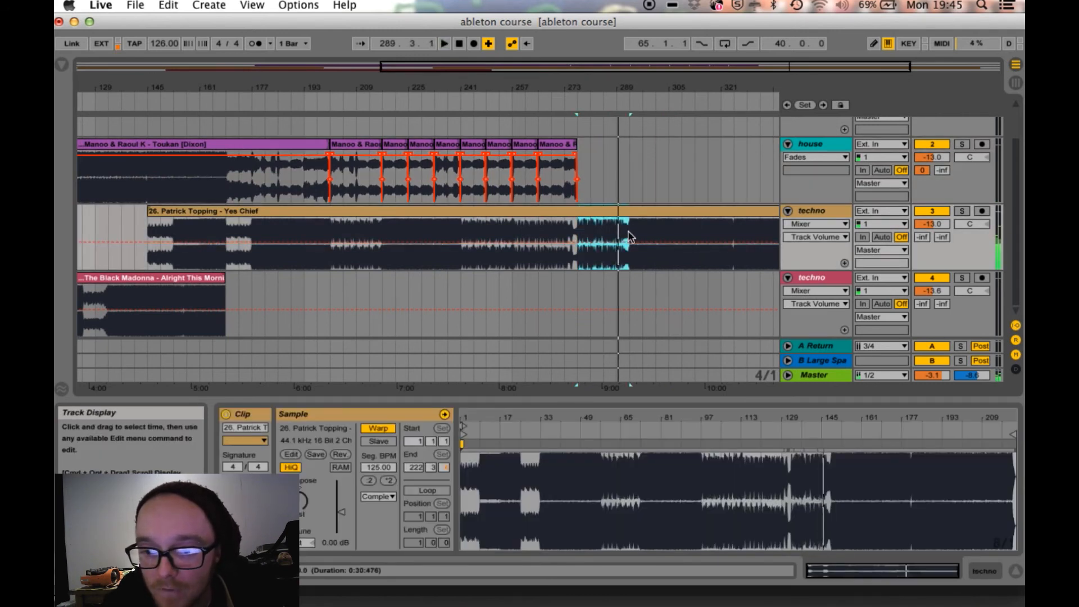
pyautogui.press('Delete')
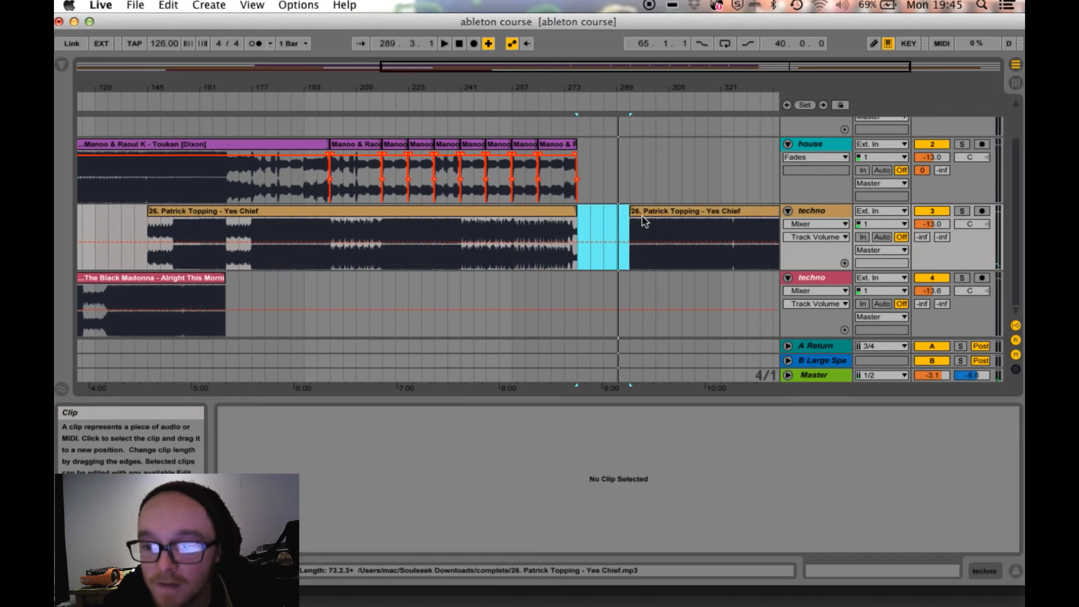
pyautogui.click(648, 211)
pyautogui.press('Delete')
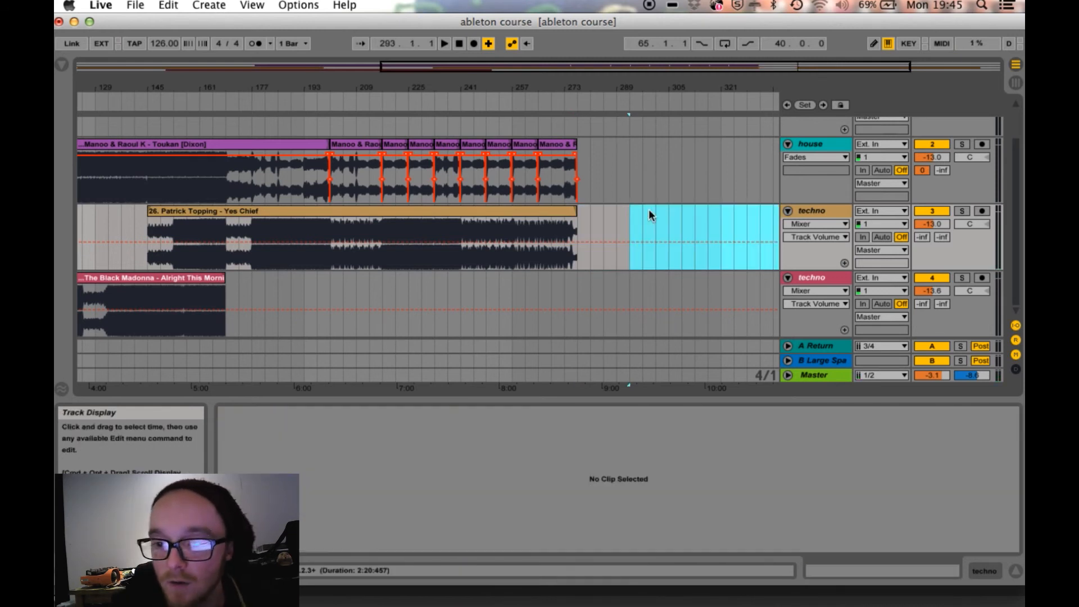
# - Trim the Patrick Topping clip to end at bar 273, and extend the last Manoo & Raoul K clip to end at bar 281
pyautogui.click(568, 212)
pyautogui.moveTo(568, 211); pyautogui.dragTo(554, 211)
pyautogui.moveTo(569, 146); pyautogui.dragTo(592, 153)
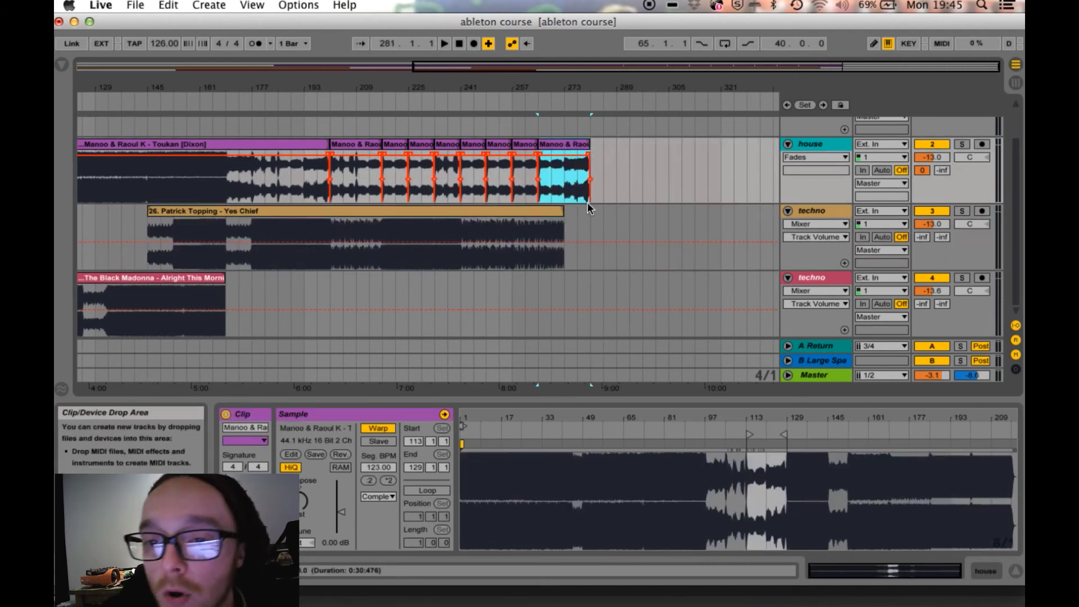
# - Try the 01 Mental Atmosphere clip from Session View on techno track 4 at bar 265, and undo the placement
pyautogui.hscroll(-5, 588, 202)
pyautogui.scroll(1, 589, 202)
pyautogui.hscroll(-3, 588, 203)
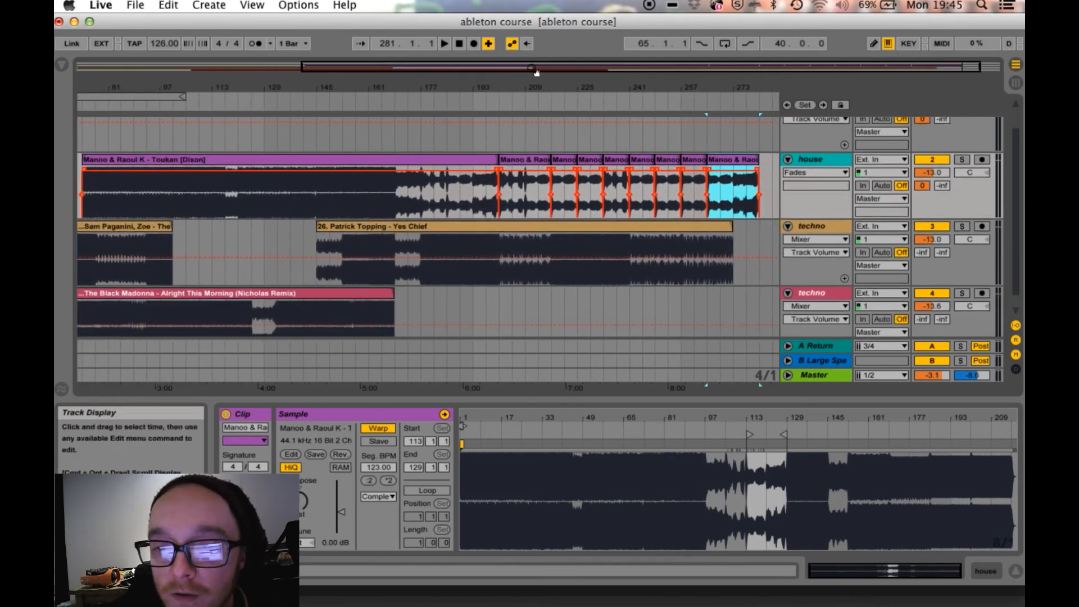
pyautogui.moveTo(397, 68); pyautogui.dragTo(396, 54)
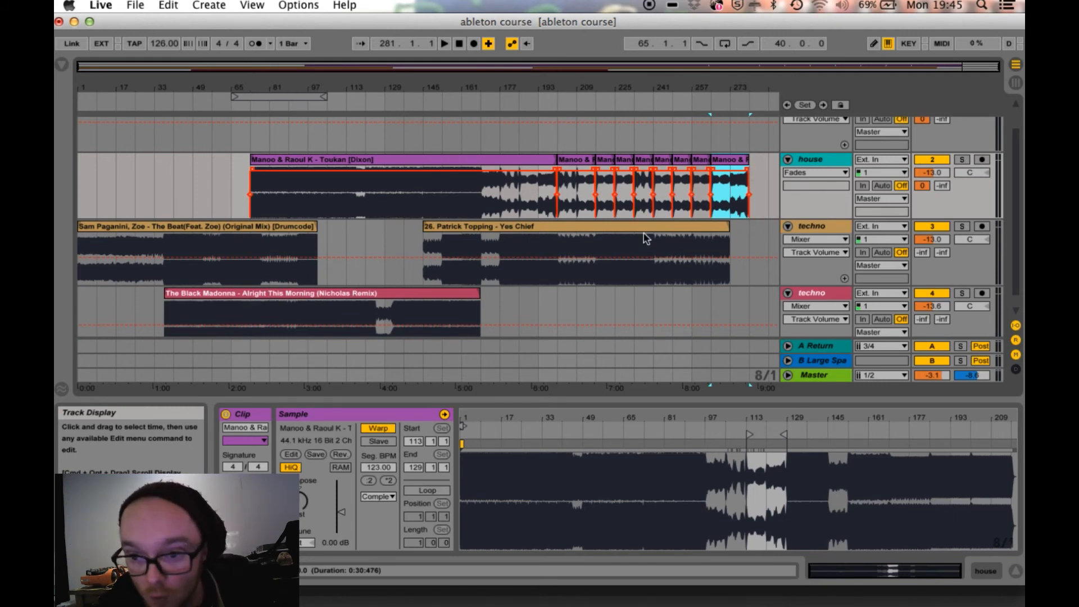
pyautogui.click(572, 276)
pyautogui.press('Tab')
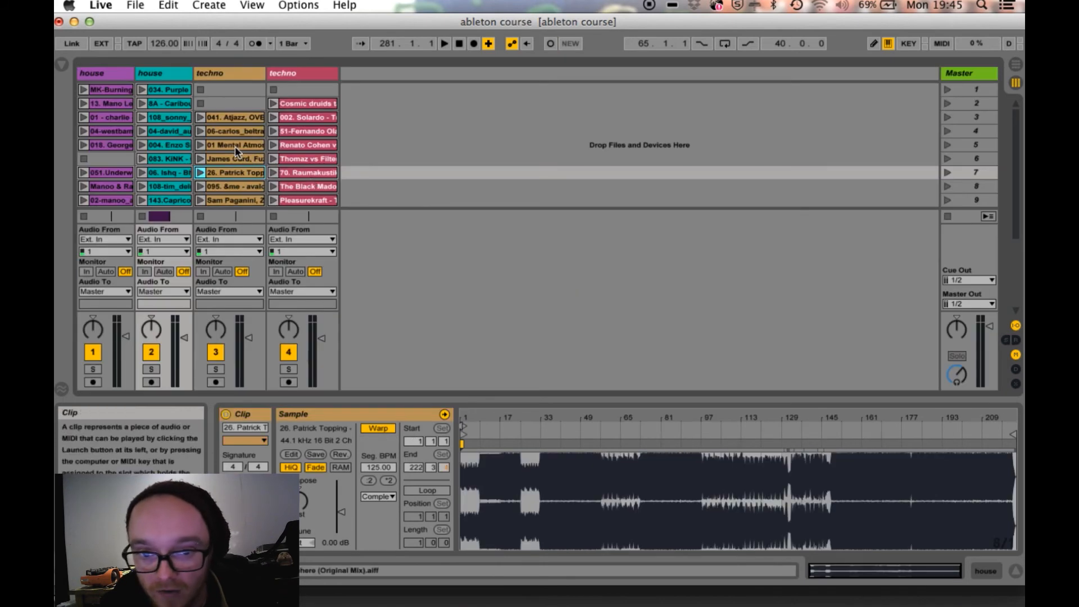
pyautogui.press('Tab')
pyautogui.moveTo(236, 151); pyautogui.dragTo(710, 297)
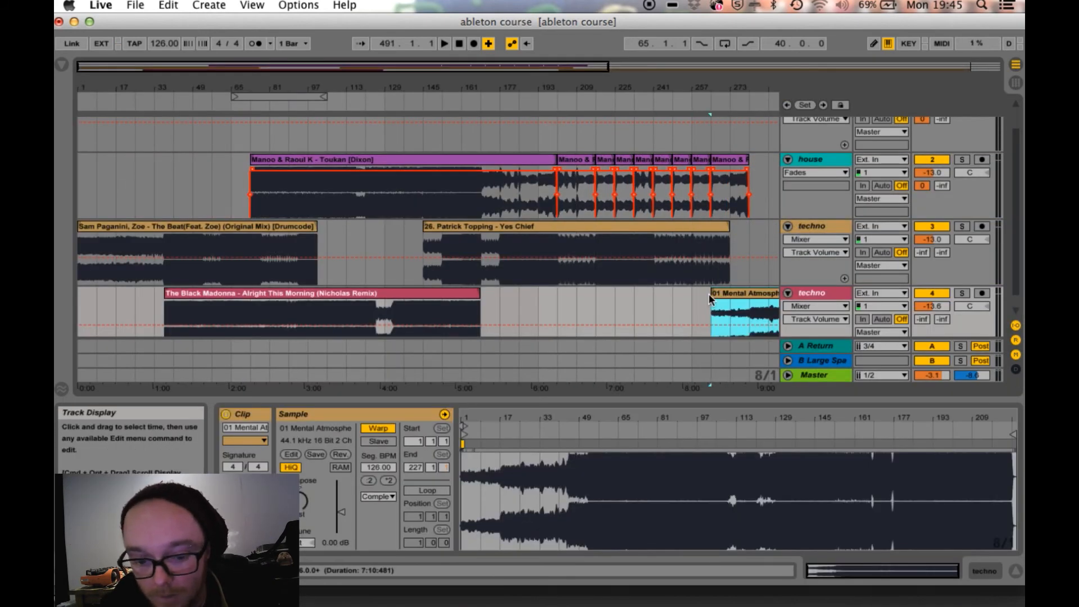
pyautogui.press('super+z')
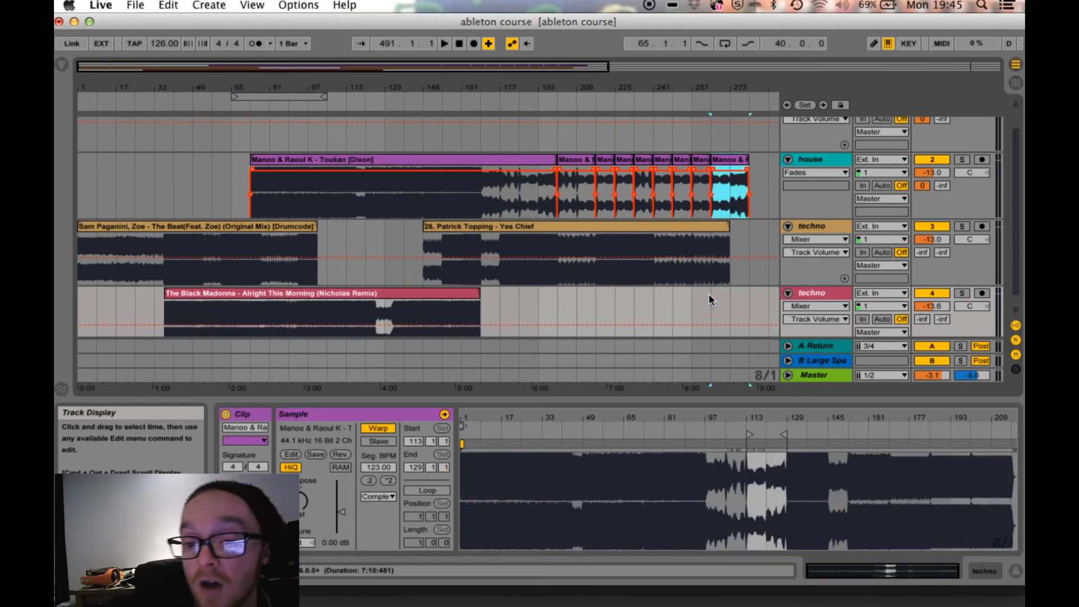
# - Switch house track 2's automation display to Mixer, look through its available parameters, and return the display to Fades
pyautogui.hscroll(3, 690, 282)
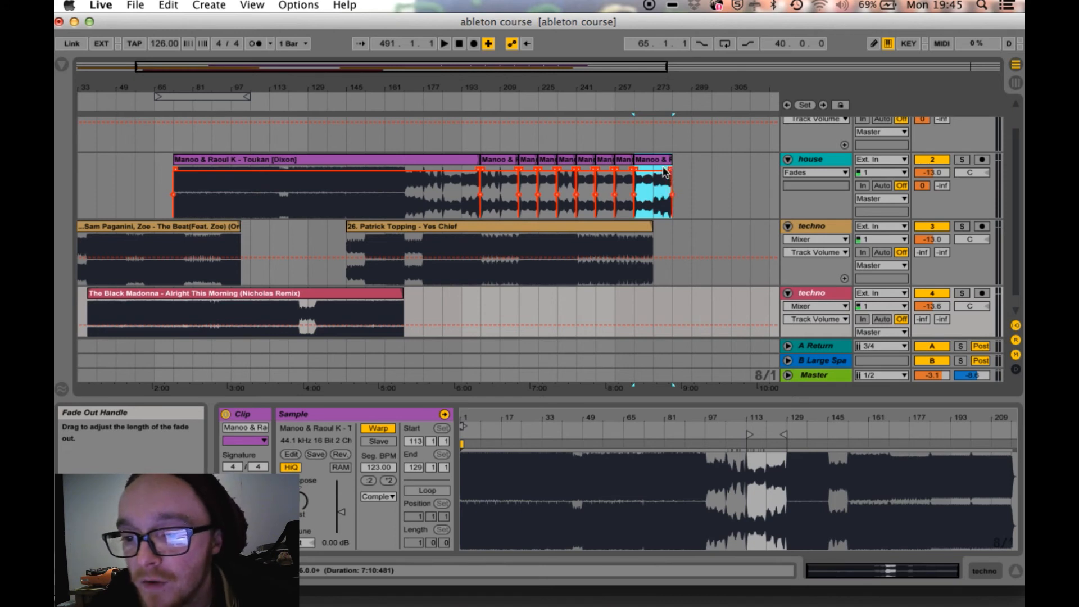
pyautogui.moveTo(518, 66); pyautogui.dragTo(614, 107)
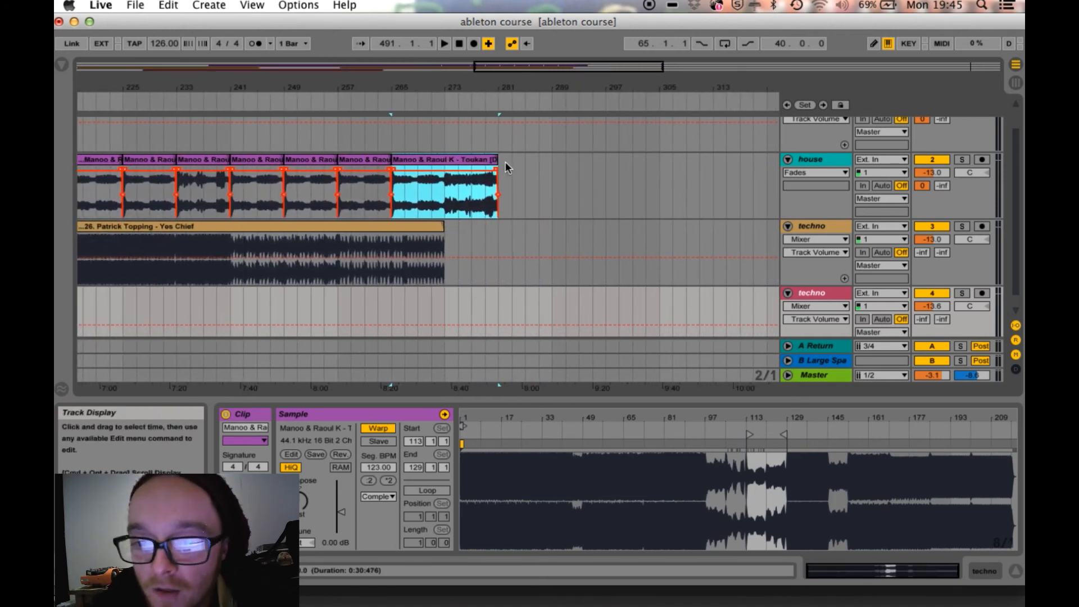
pyautogui.click(806, 174)
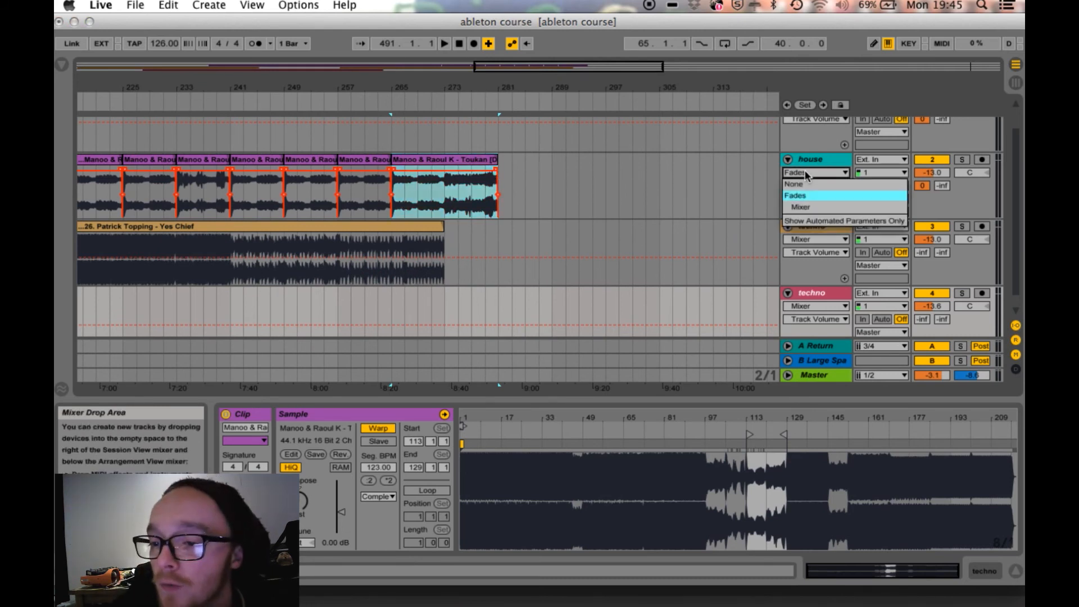
pyautogui.click(805, 174)
pyautogui.click(805, 173)
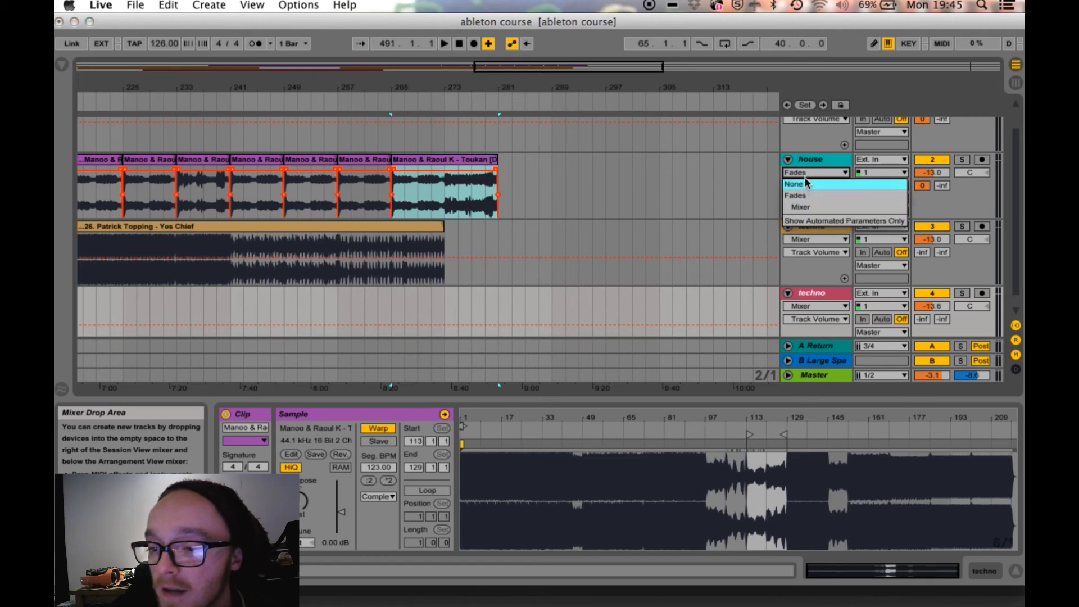
pyautogui.click(806, 208)
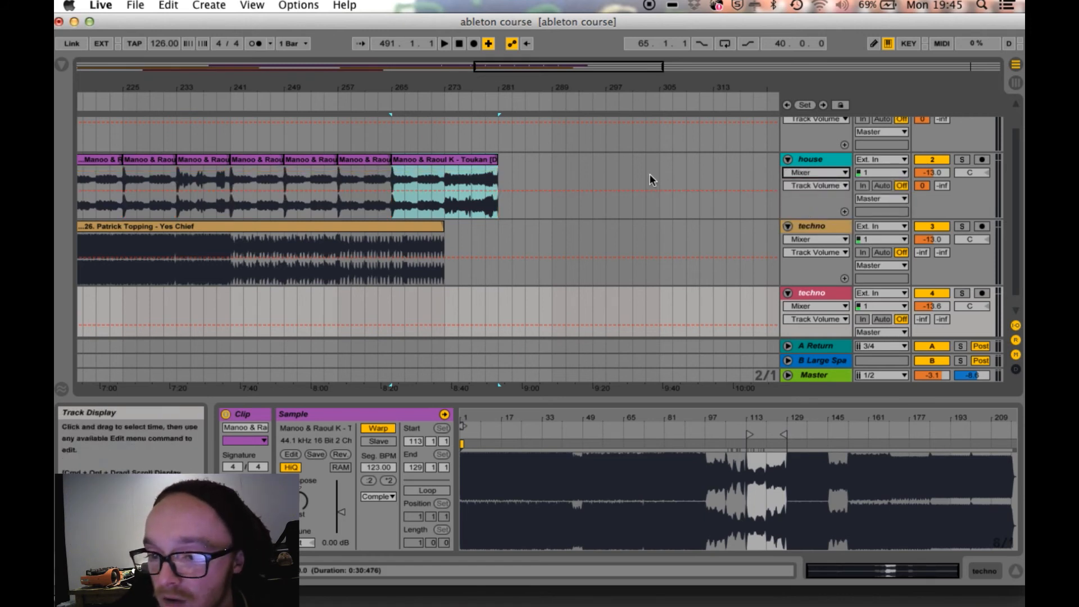
pyautogui.click(799, 185)
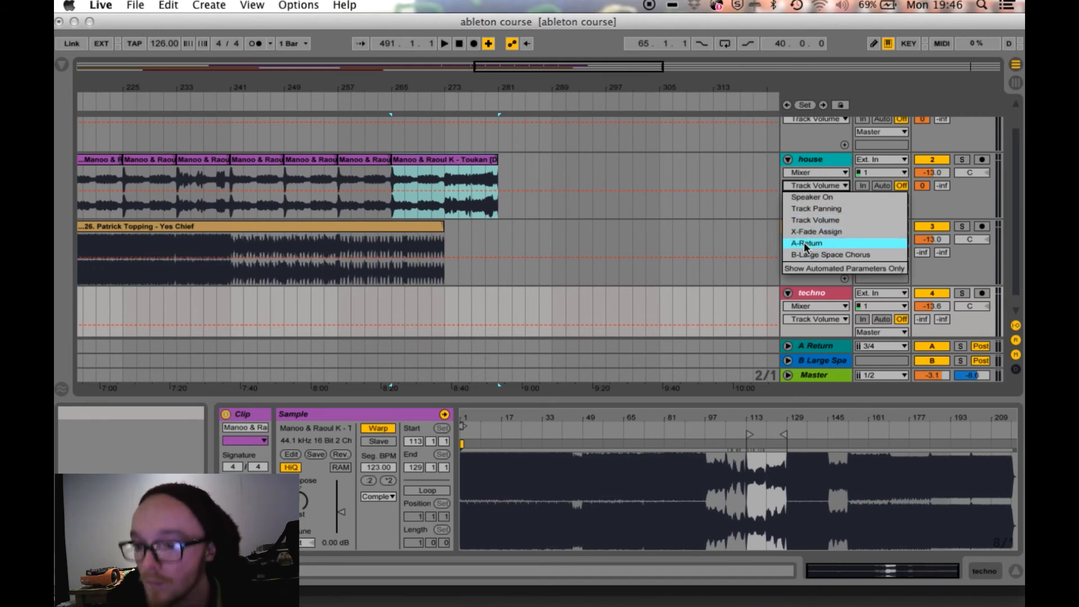
pyautogui.click(811, 184)
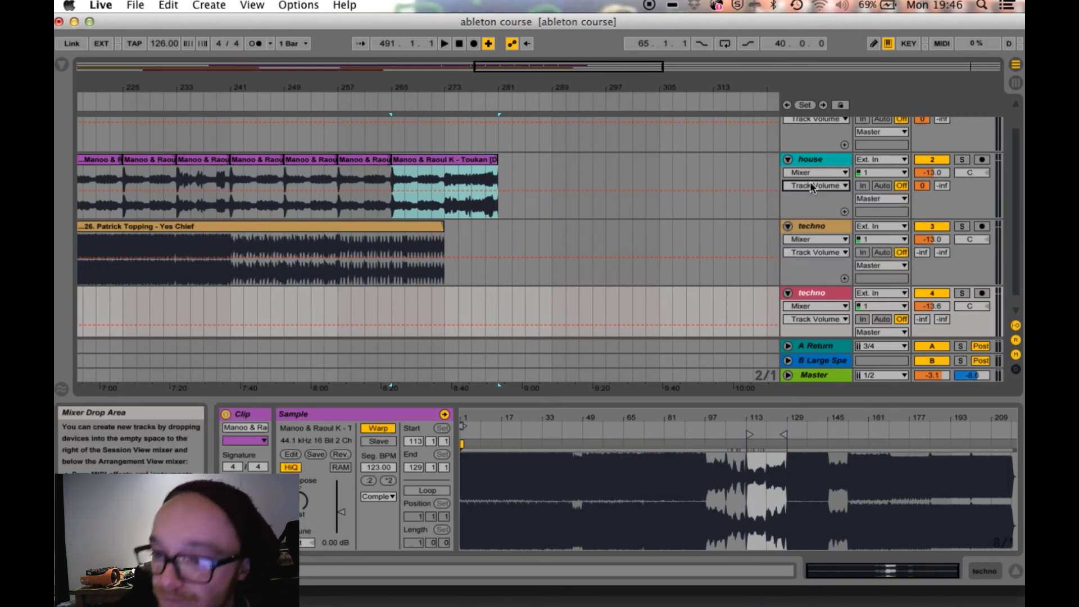
pyautogui.click(810, 173)
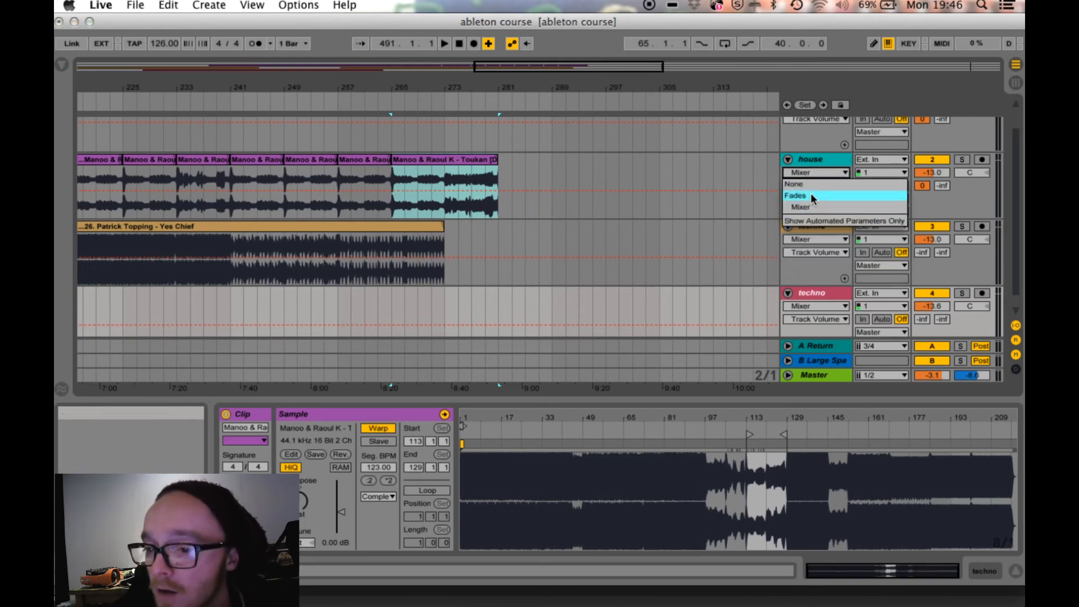
pyautogui.click(811, 195)
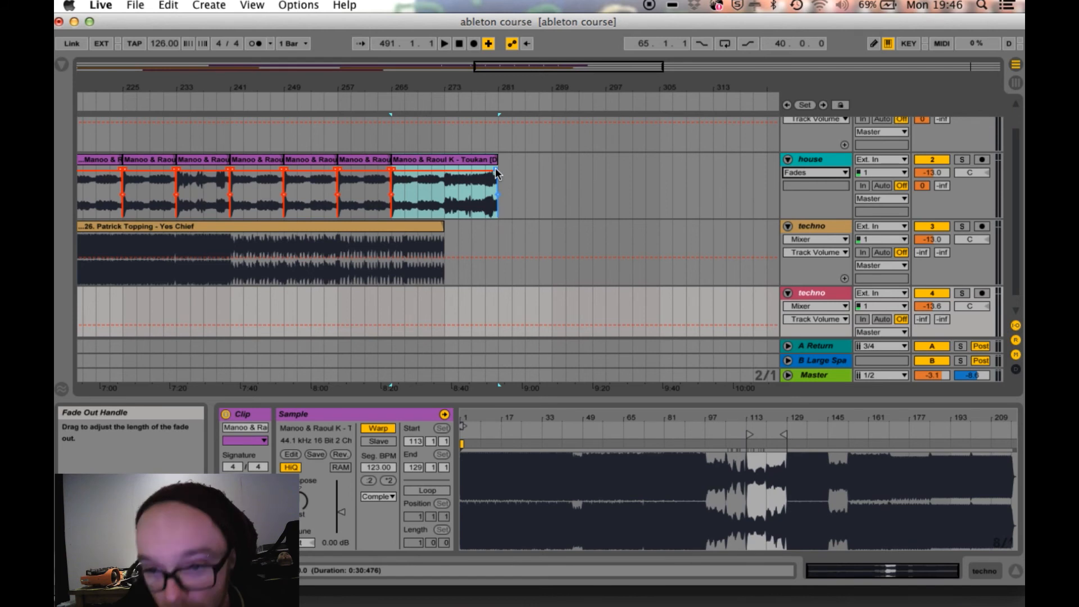
# - Fade out the last eight bars of the last Manoo & Raoul K clip and about the last eight of the Patrick Topping clip, auditioning from bar 265
pyautogui.moveTo(495, 167); pyautogui.dragTo(445, 185)
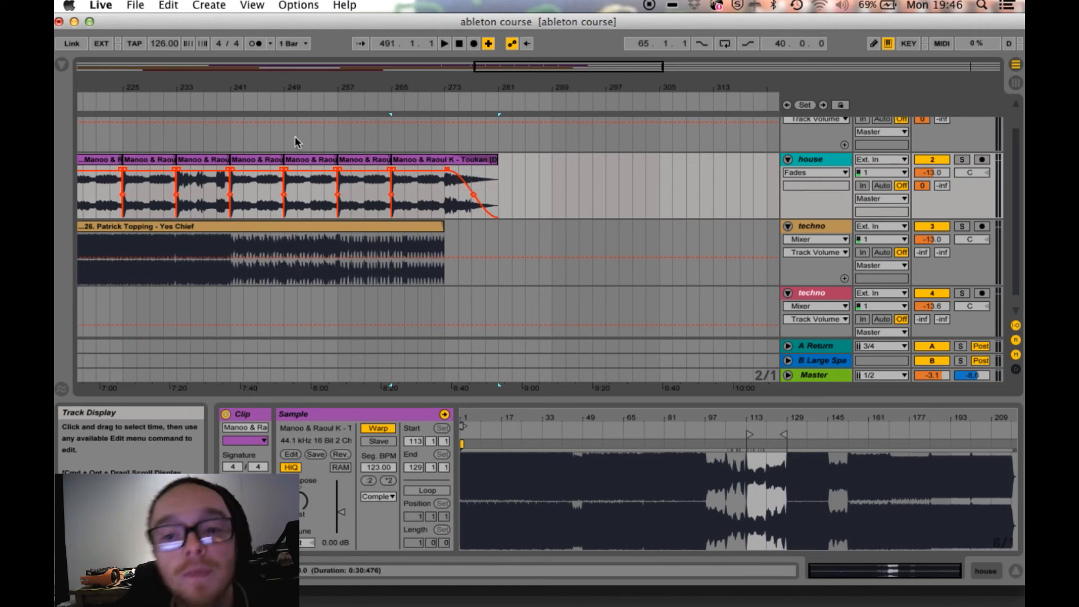
pyautogui.click(395, 101)
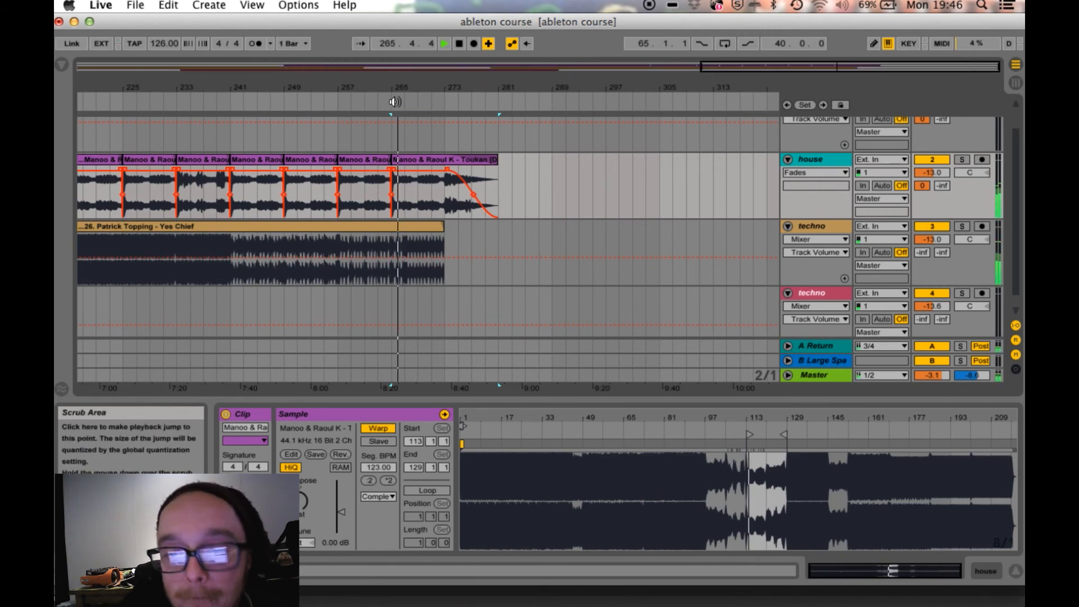
pyautogui.click(819, 240)
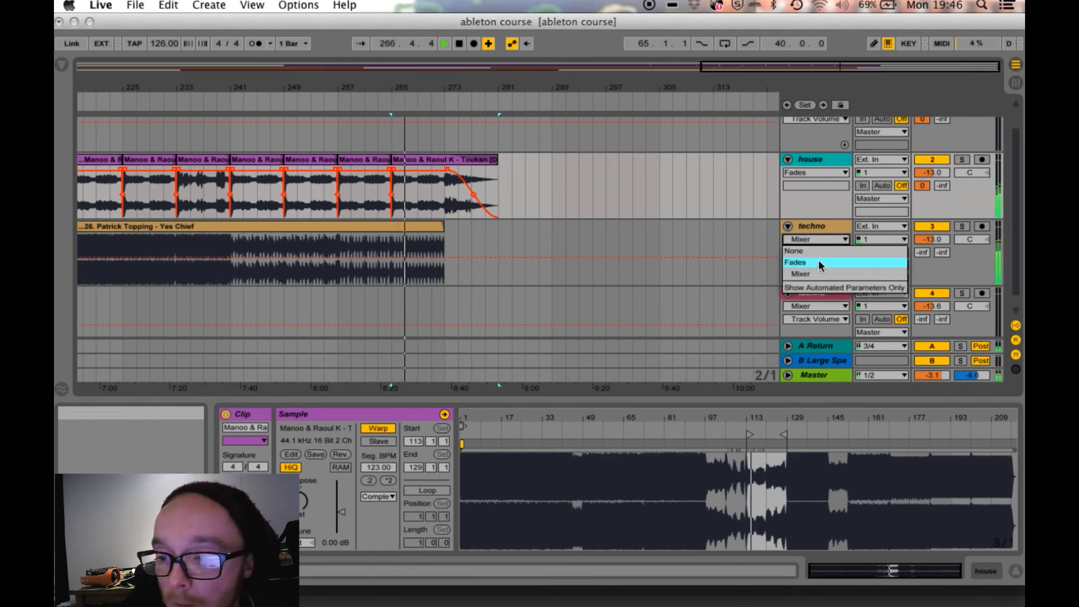
pyautogui.click(818, 261)
pyautogui.click(442, 231)
pyautogui.moveTo(440, 232); pyautogui.dragTo(395, 249)
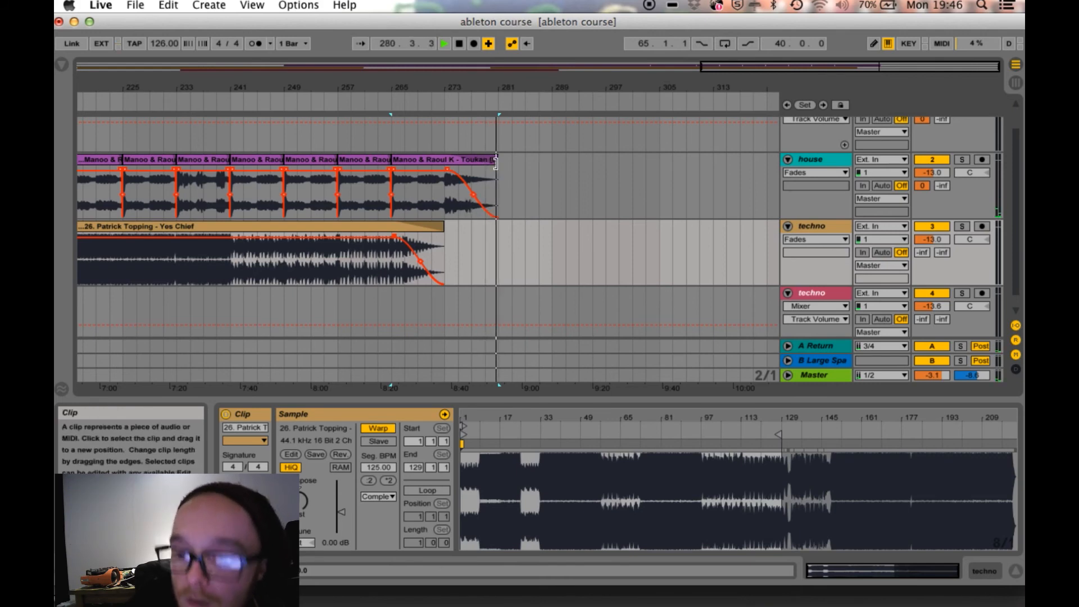
pyautogui.press('space')
# - Fade in the Sam Paganini clip over about its first six bars, comparing the opening with and without the fade
pyautogui.hscroll(-20, 551, 206)
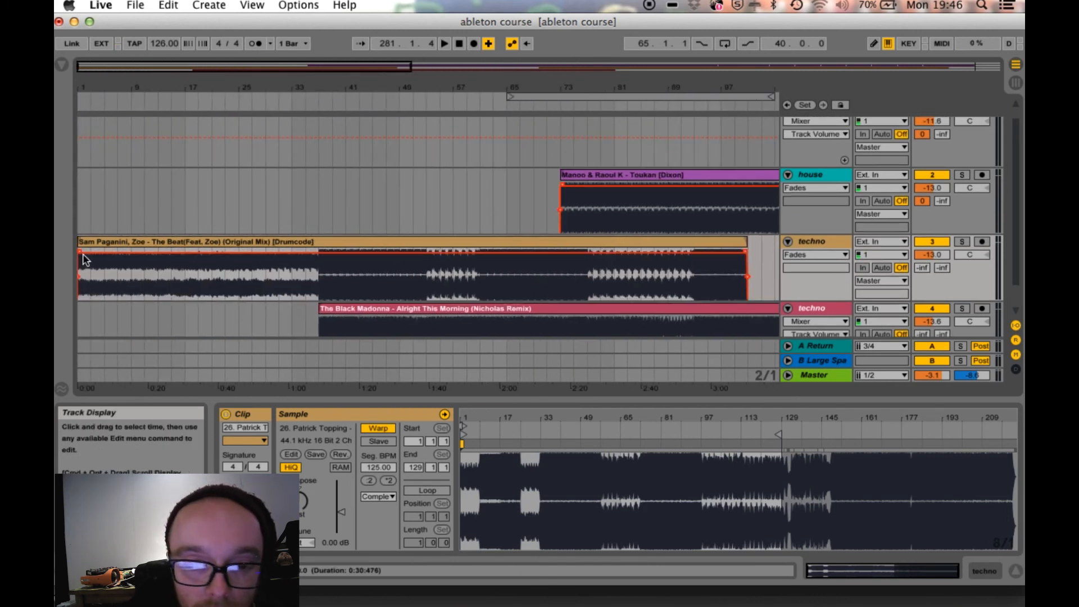
pyautogui.moveTo(79, 253); pyautogui.dragTo(114, 263)
pyautogui.click(77, 104)
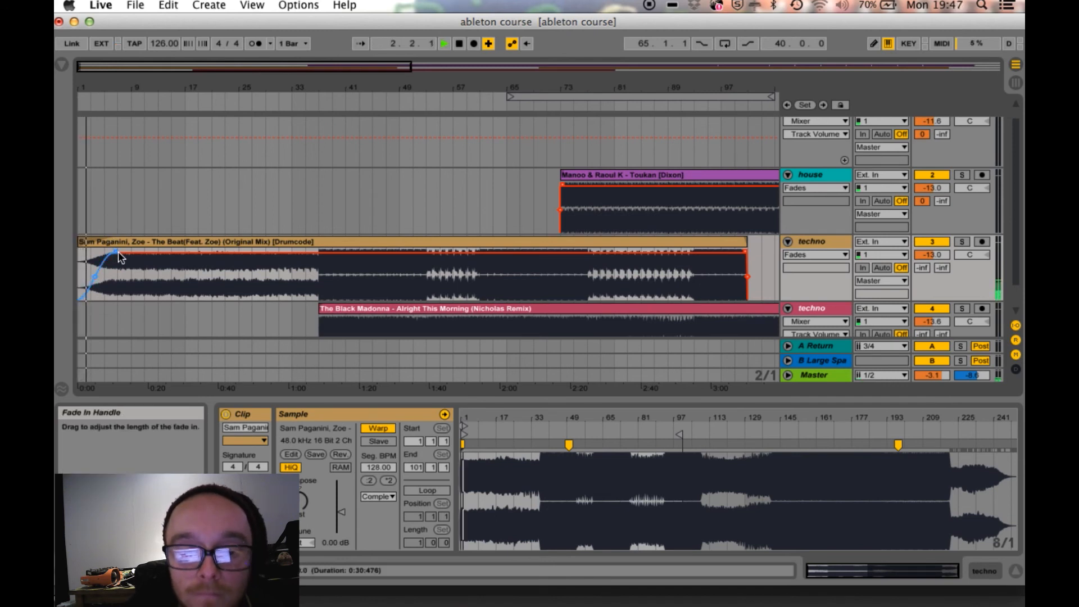
pyautogui.moveTo(118, 251); pyautogui.dragTo(60, 244)
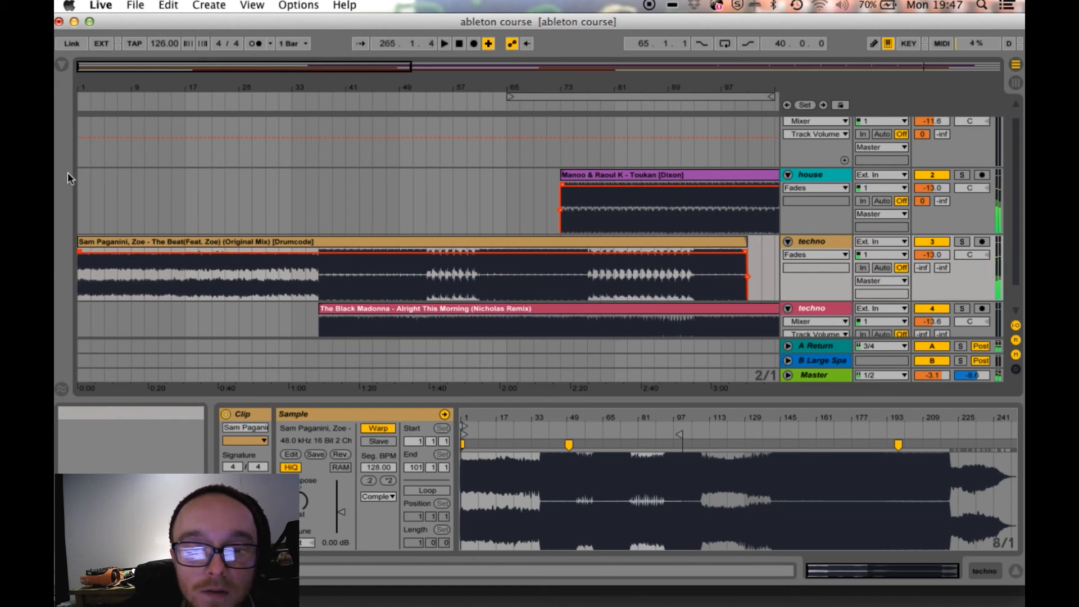
pyautogui.click(79, 105)
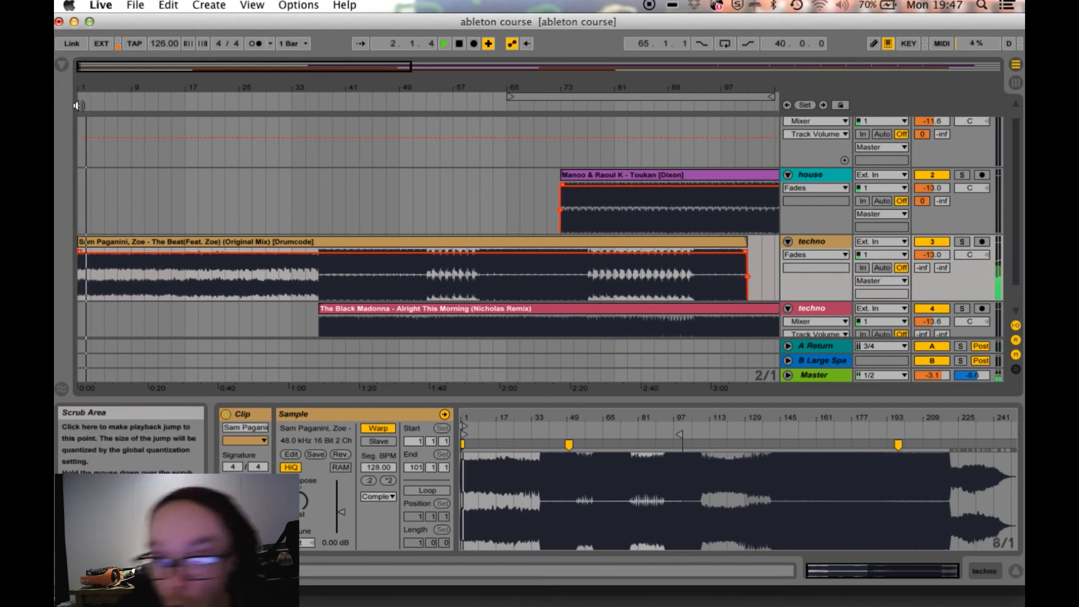
pyautogui.press('space')
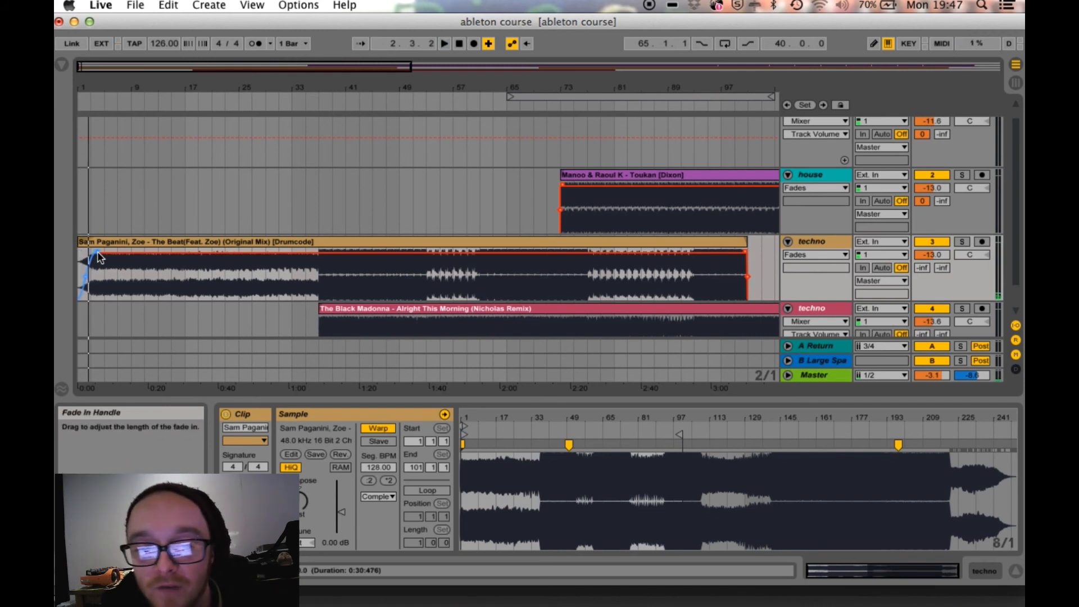
pyautogui.moveTo(113, 255); pyautogui.dragTo(116, 258)
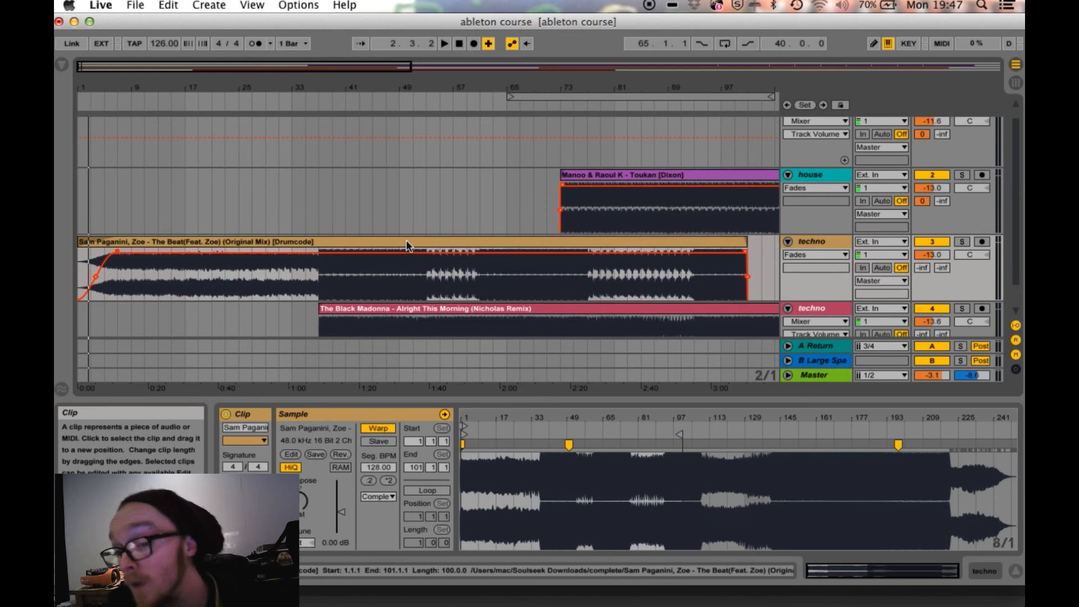
# - Fade out the Sam Paganini clip over about its last two bars before bar 101, auditioning the ending before and after
pyautogui.hscroll(10, 518, 280)
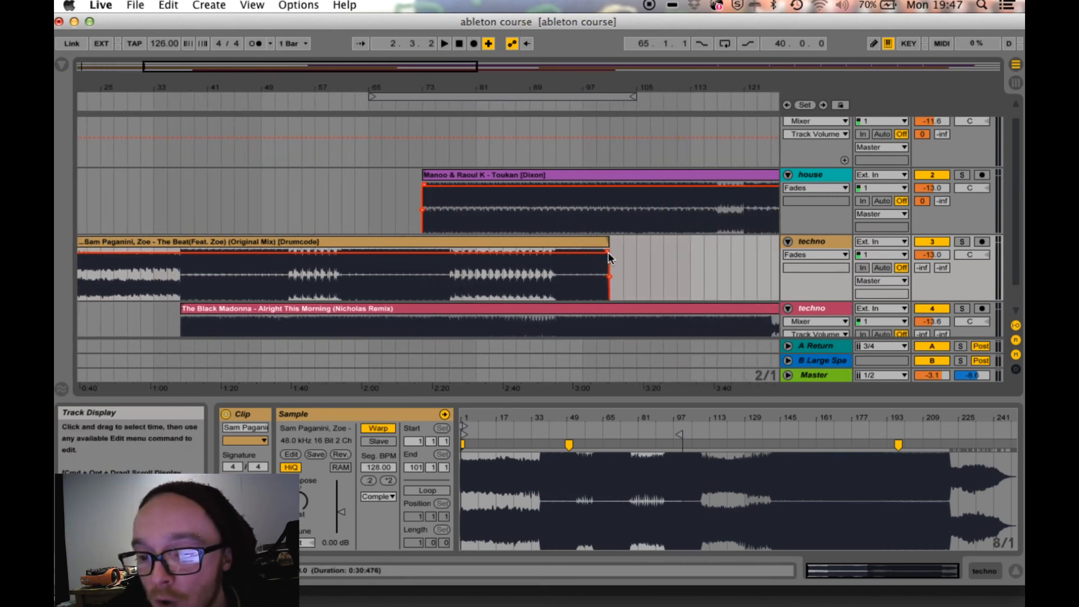
pyautogui.click(574, 107)
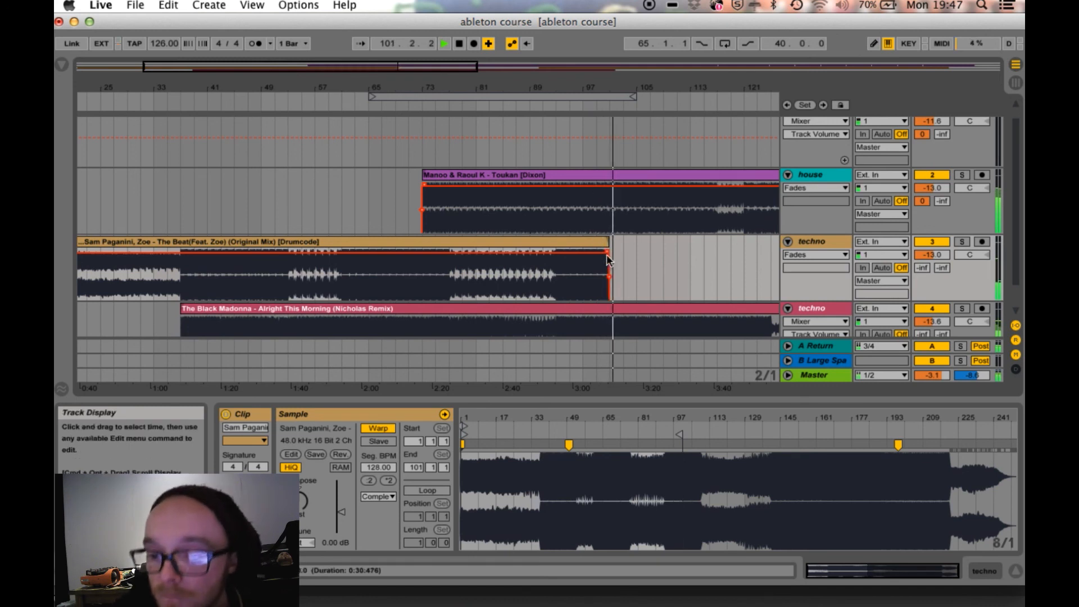
pyautogui.press('space')
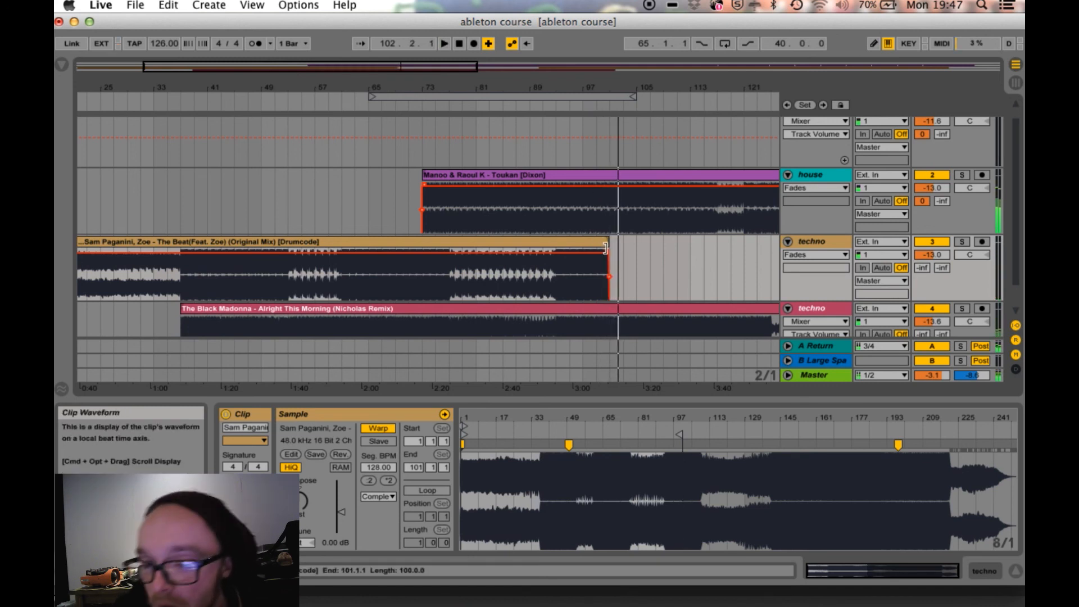
pyautogui.moveTo(606, 252); pyautogui.dragTo(596, 256)
pyautogui.click(591, 106)
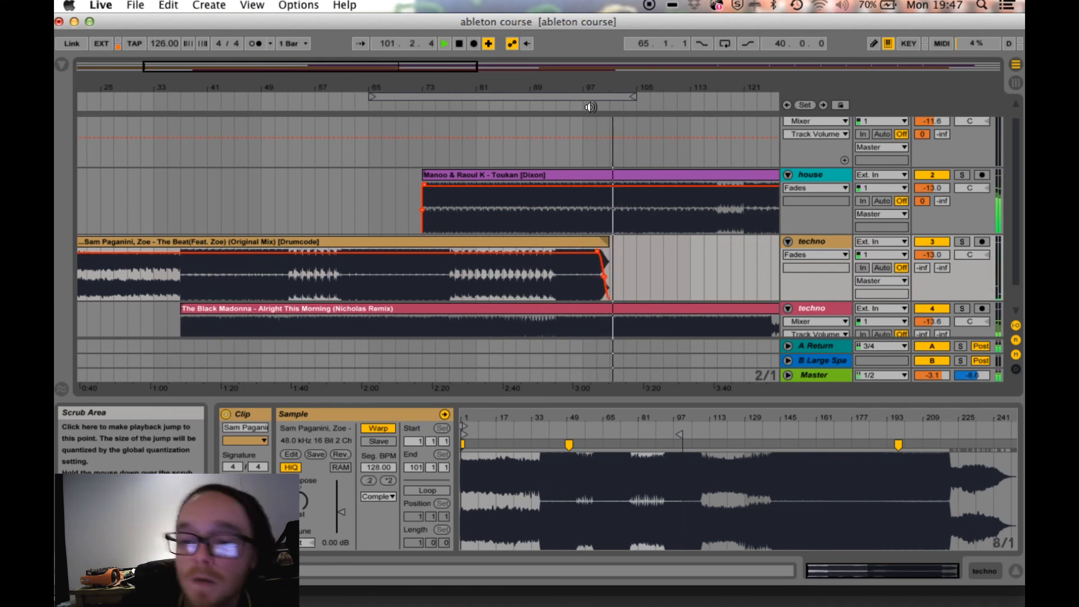
pyautogui.press('space')
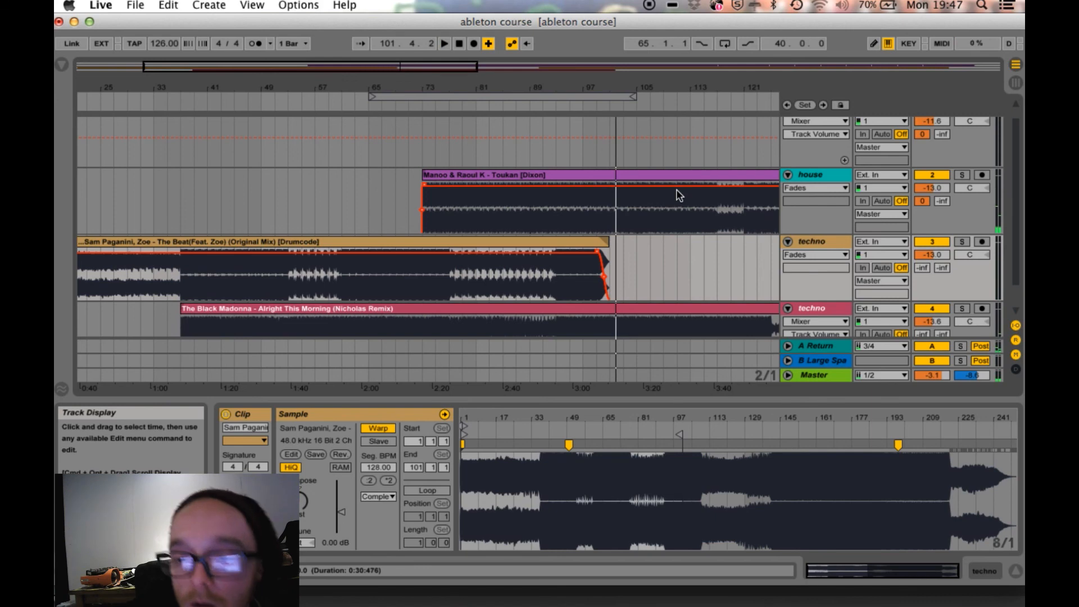
# - Review the whole arrangement, selecting the long Manoo & Raoul K clip, the Patrick Topping clip and techno track 3 in turn
pyautogui.hscroll(6, 677, 193)
pyautogui.scroll(-1, 677, 194)
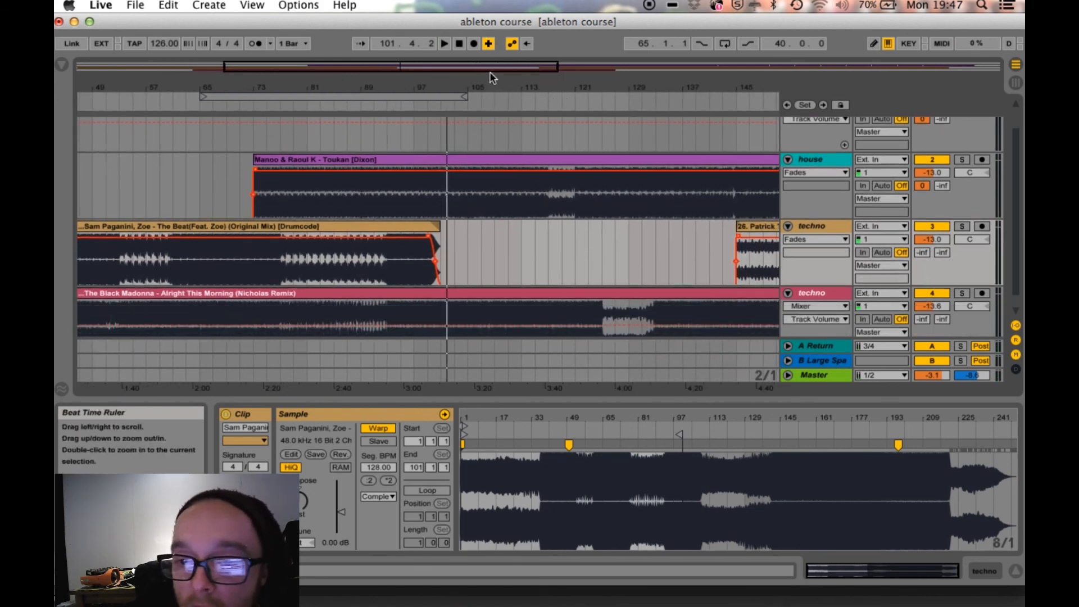
pyautogui.moveTo(436, 66); pyautogui.dragTo(435, 28)
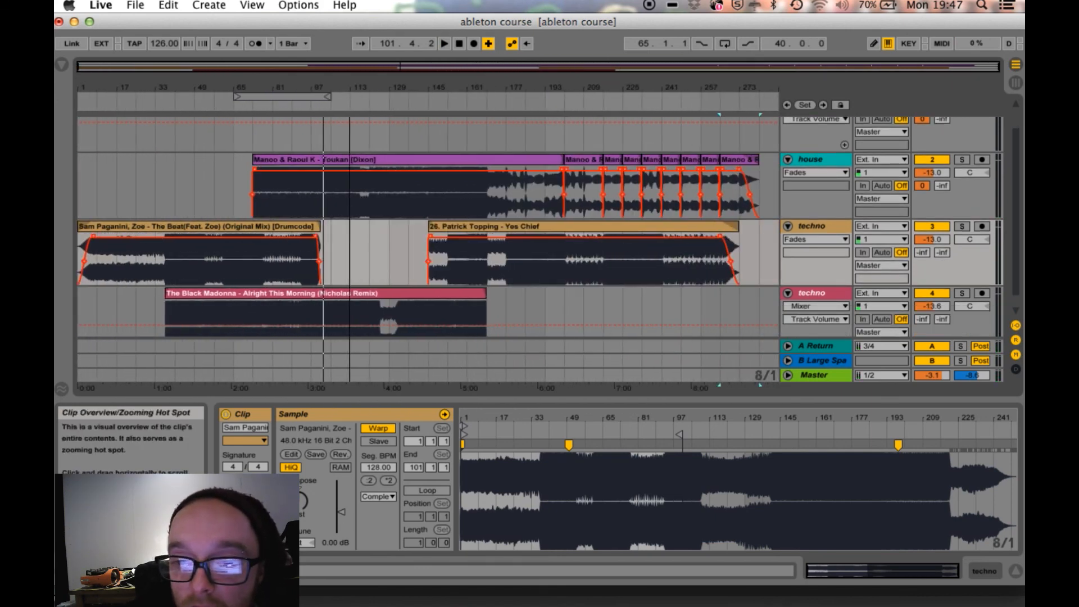
pyautogui.scroll(-1, 511, 216)
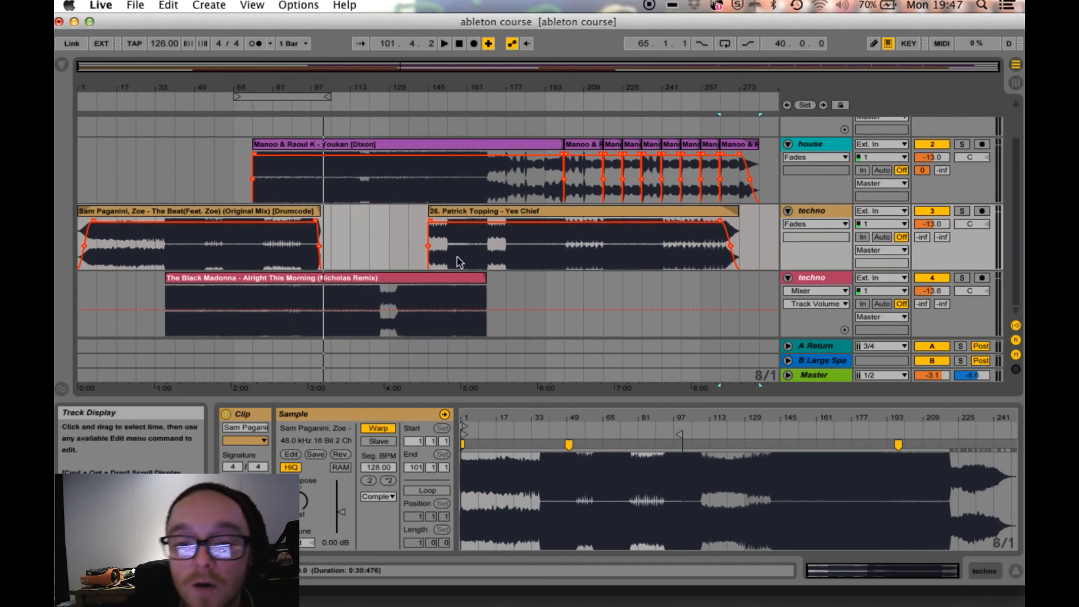
pyautogui.scroll(1, 609, 204)
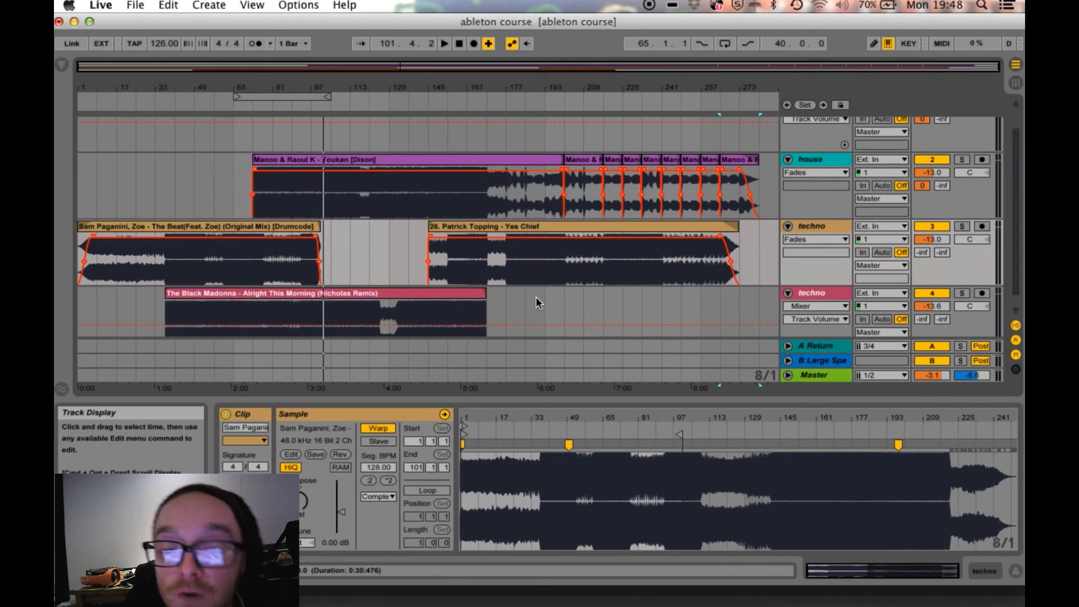
pyautogui.scroll(-1, 535, 298)
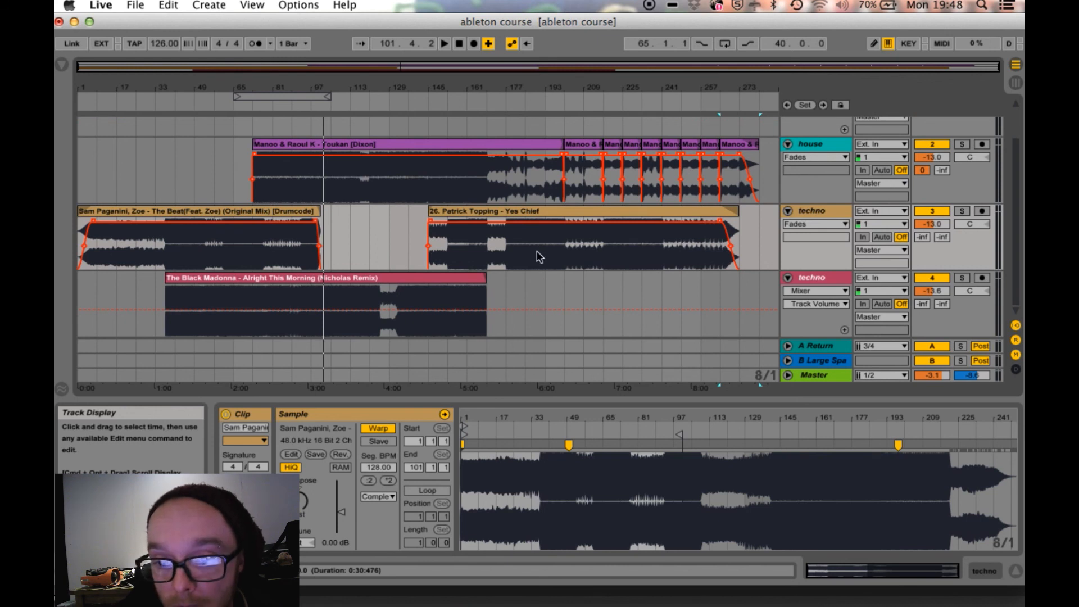
pyautogui.click(412, 151)
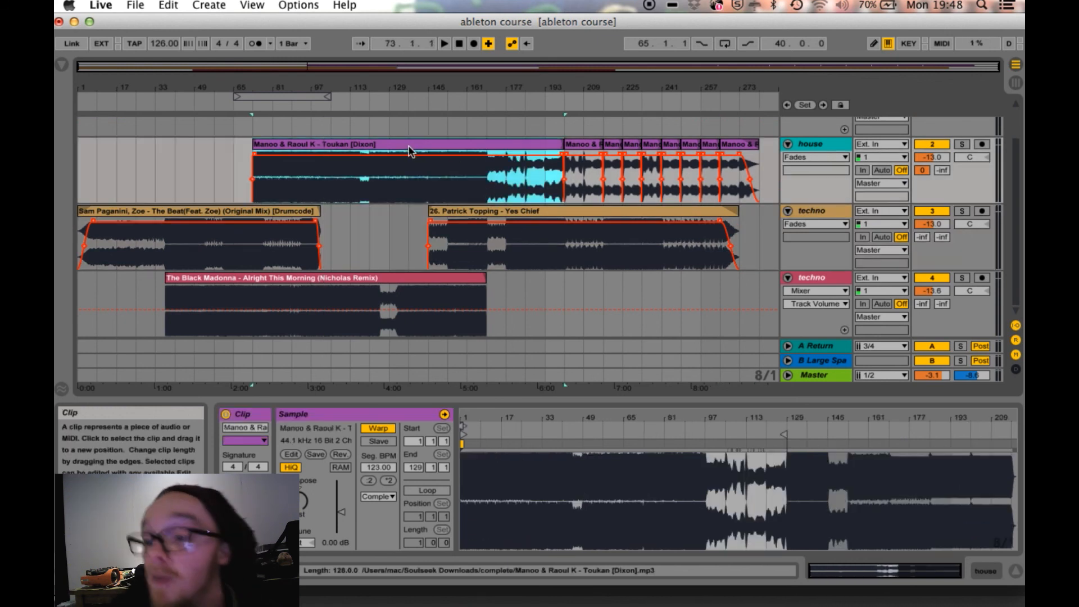
pyautogui.click(556, 218)
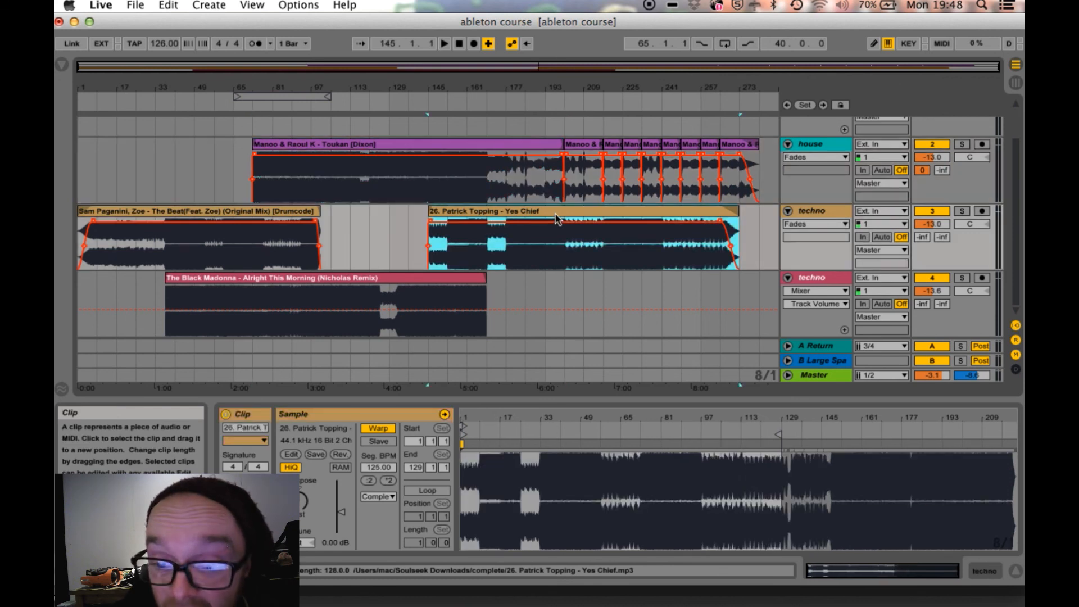
pyautogui.click(815, 211)
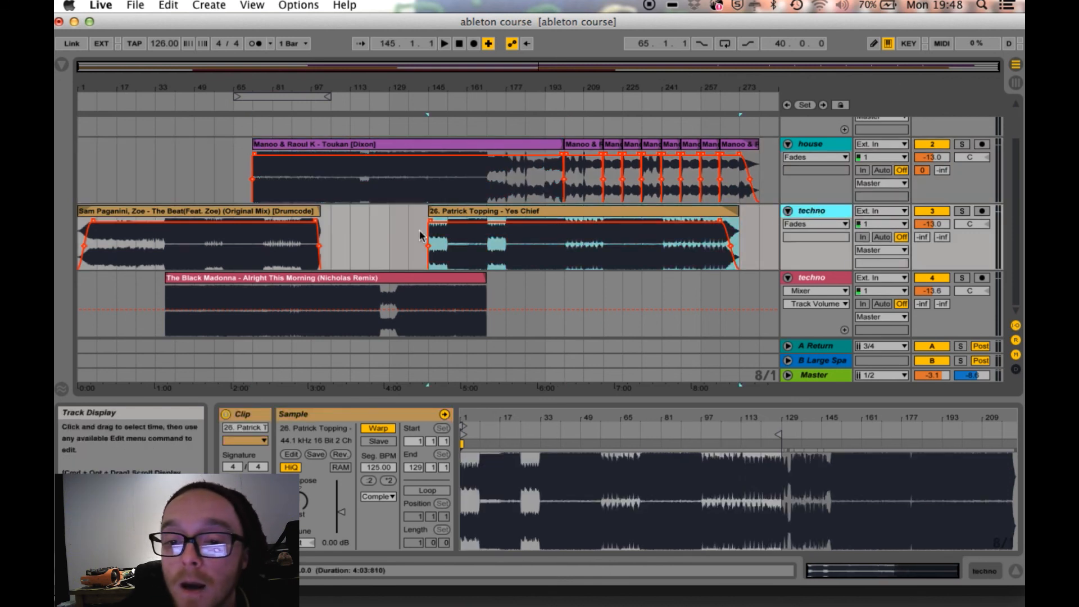
pyautogui.scroll(2, 421, 235)
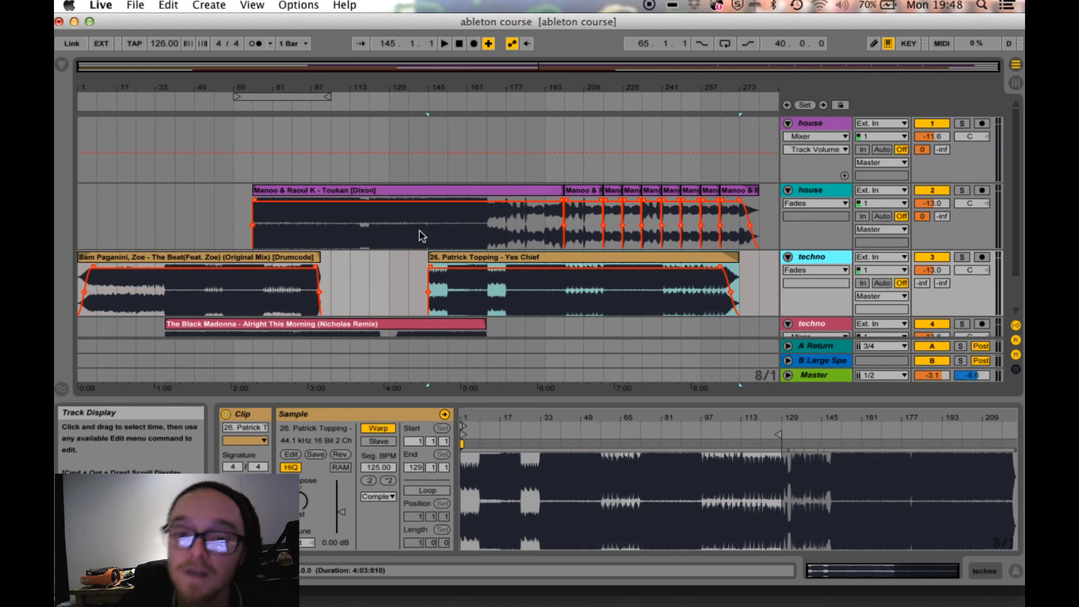